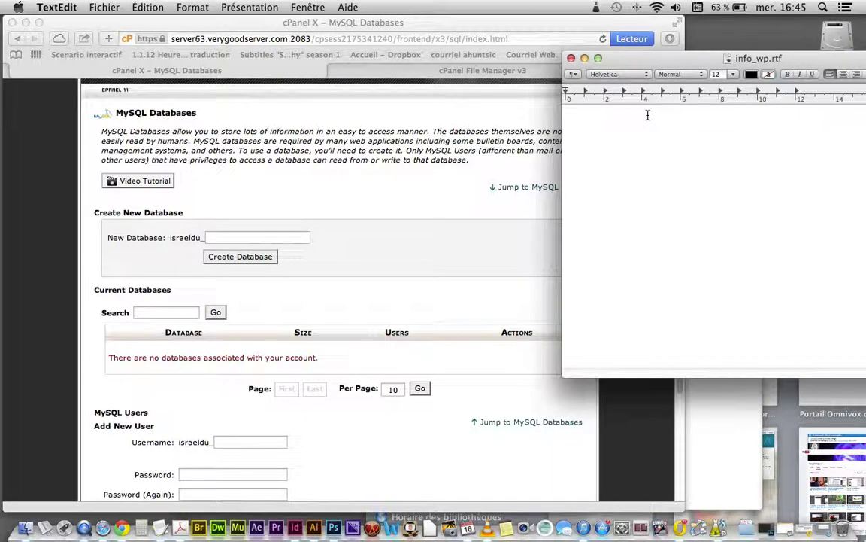
Step: Create a new MySQL database named israeldu_MV
click(221, 238)
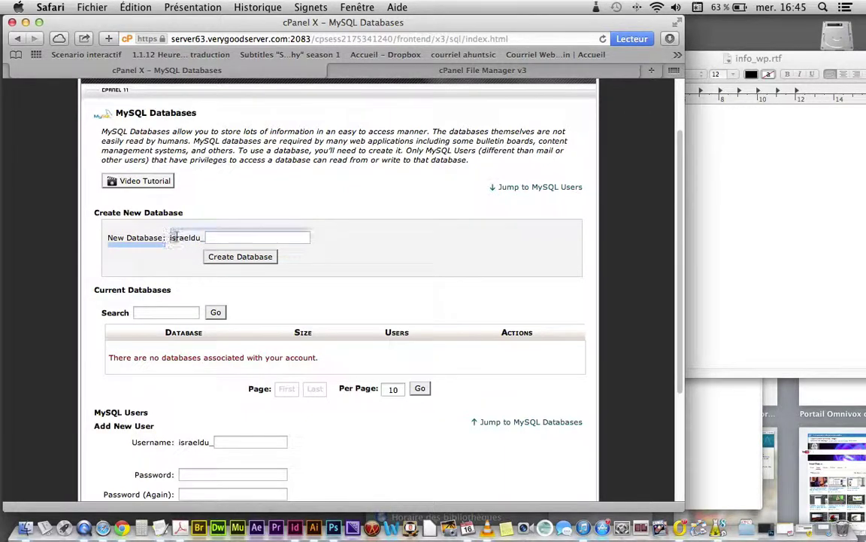
click(173, 237)
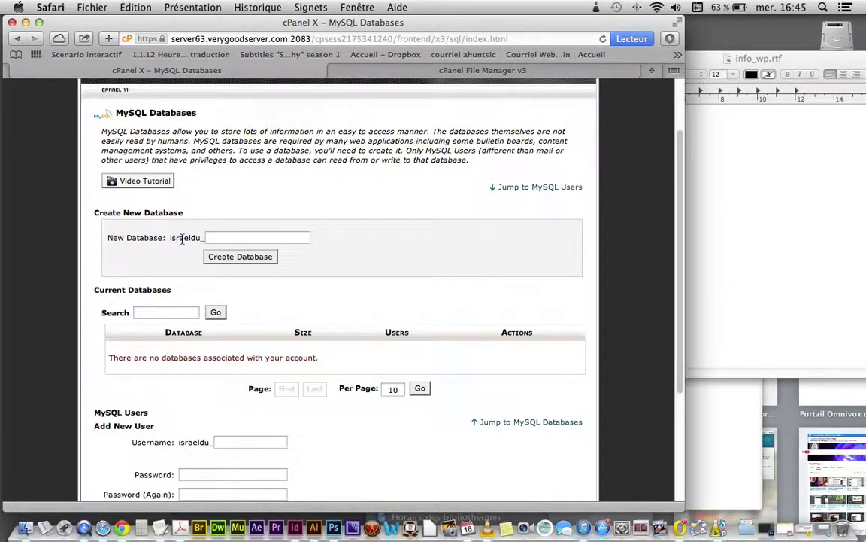
click(271, 238)
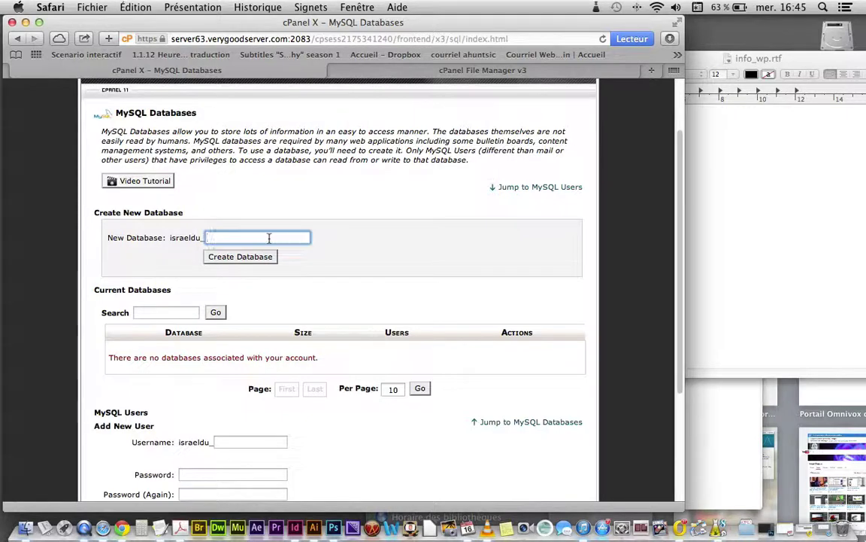
text(MV)
click(225, 256)
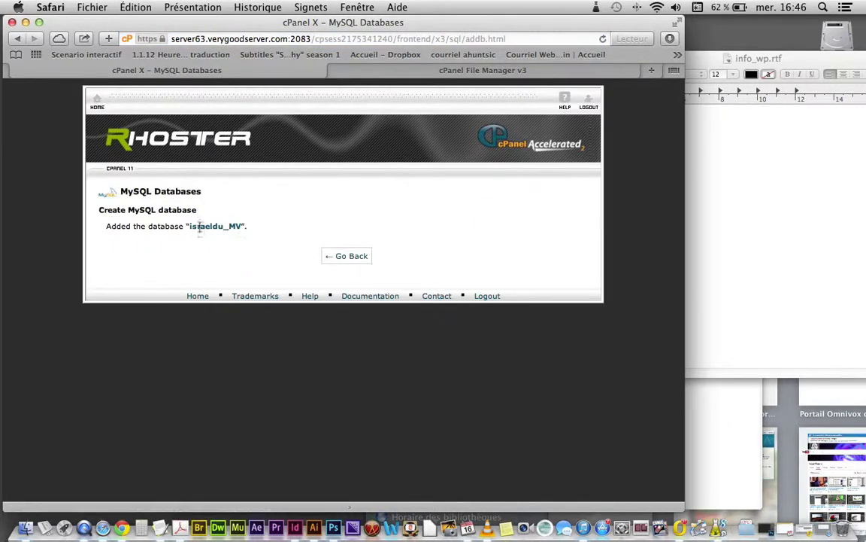
Step: Copy the database name and type database= in the info_wp.rtf notes
drag(236, 228, 190, 223)
click(795, 251)
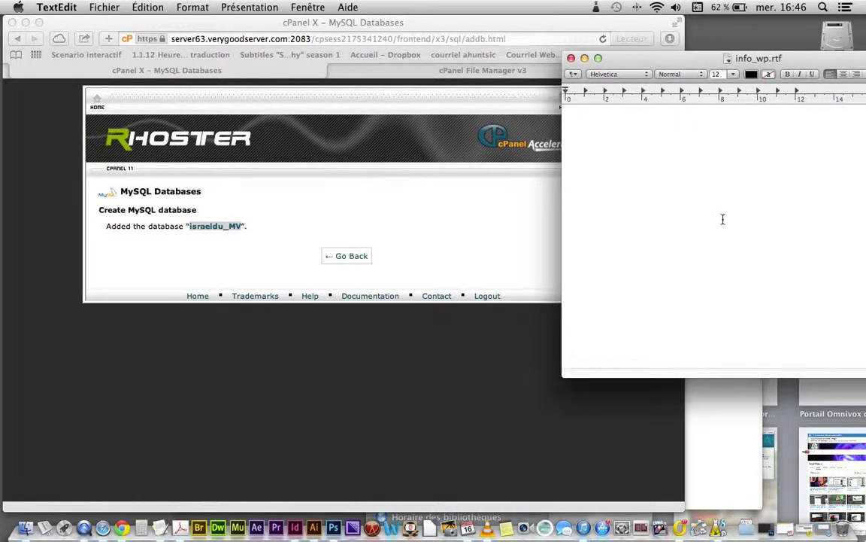
text(databa)
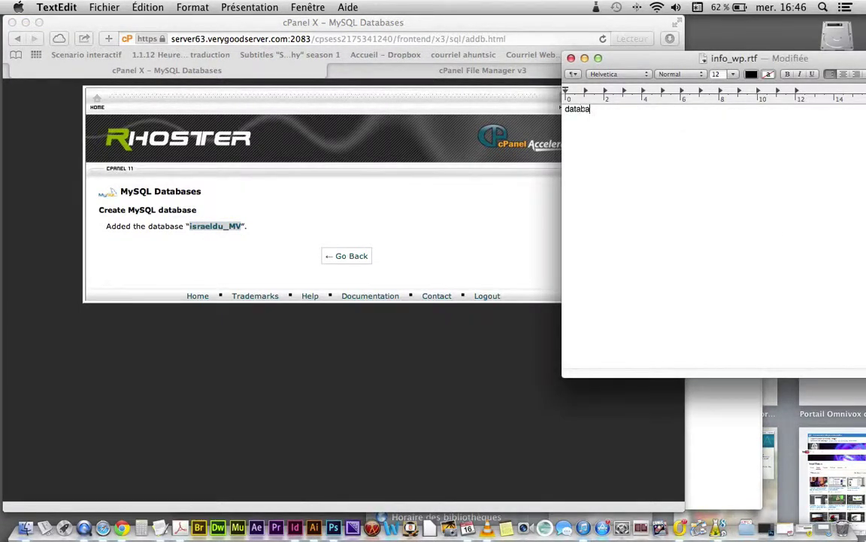
text(se=)
Step: Add a serveur line above and paste israeldu_MV after database=
click(564, 109)
key(Return)
key(Up)
text(serveur)
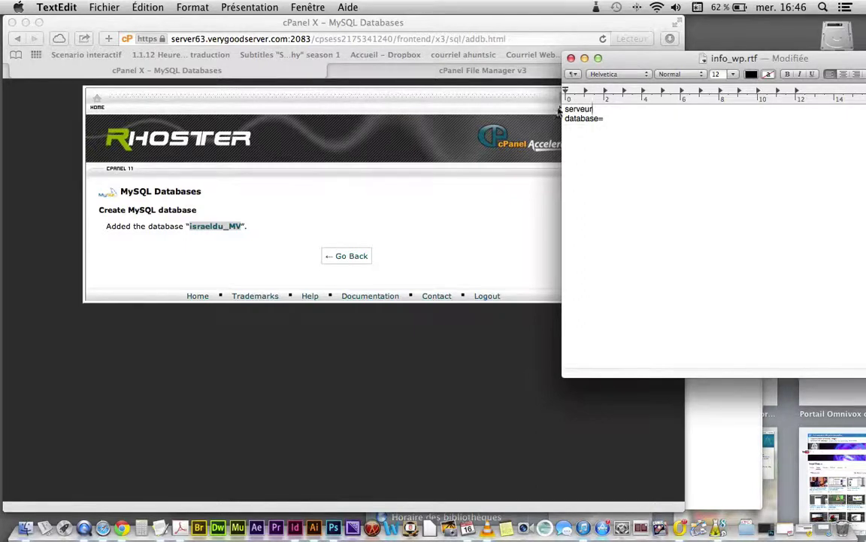
click(610, 118)
key(super+v)
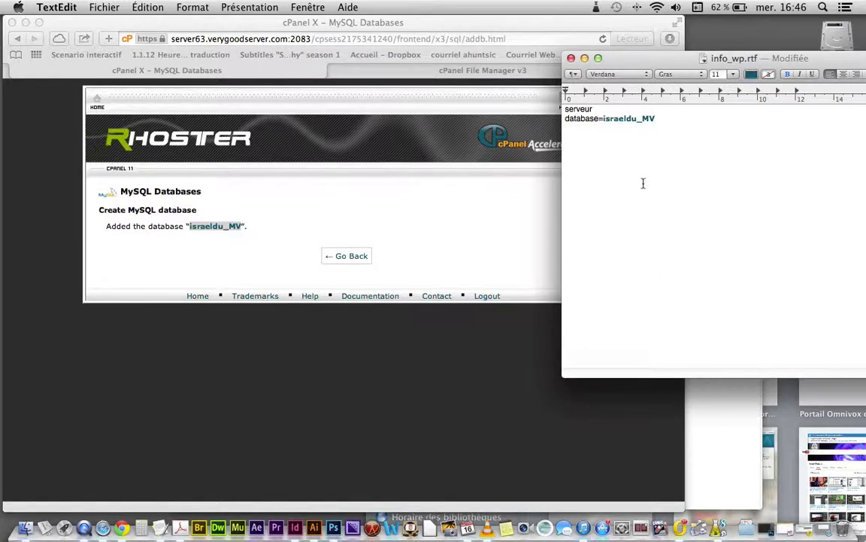
key(Return)
click(319, 209)
Step: Return to the MySQL Databases page and scroll to Add New User
click(349, 255)
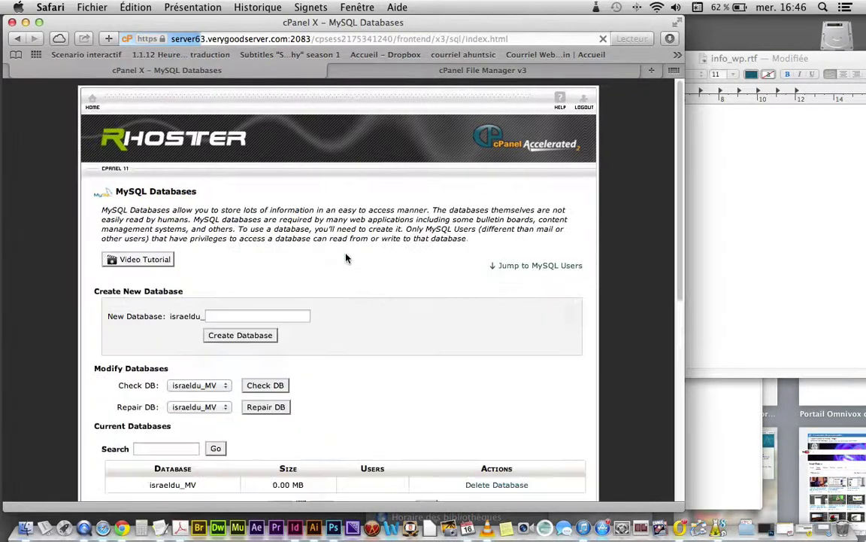
scroll(286, 290, down, 3)
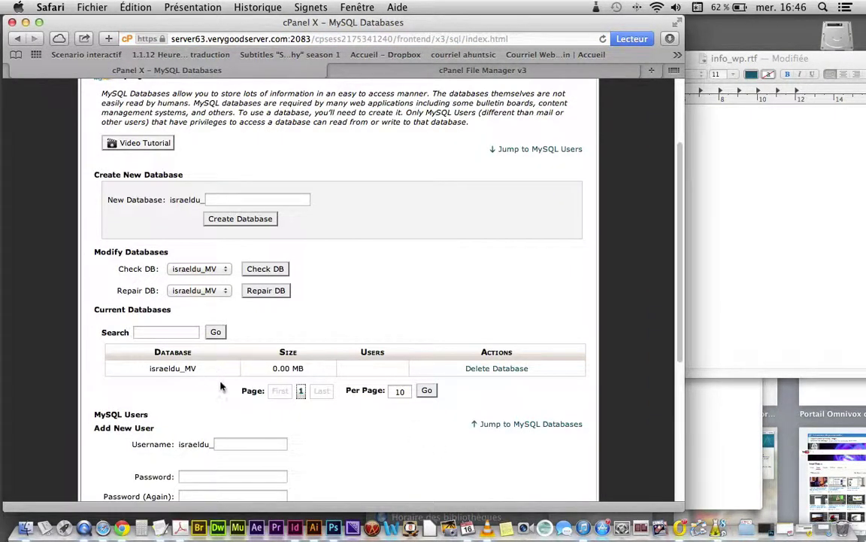
scroll(214, 373, up, 2)
scroll(221, 386, down, 3)
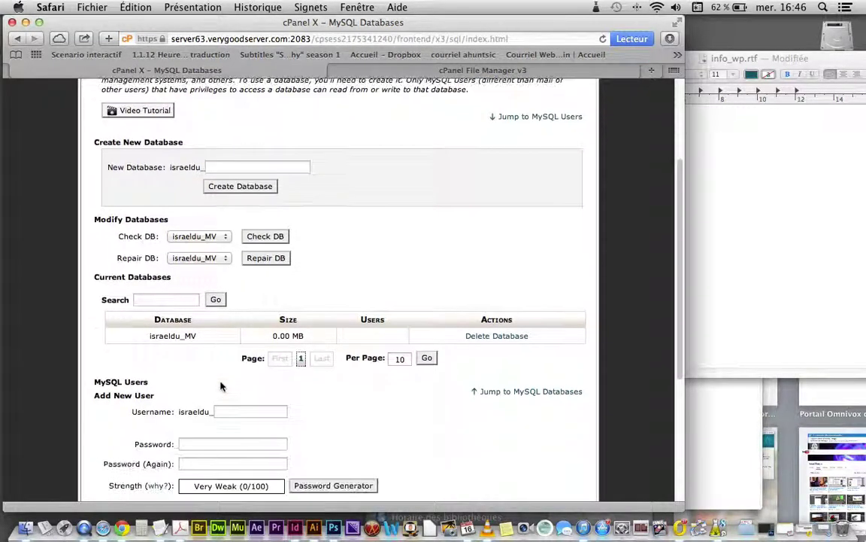
scroll(220, 386, down, 3)
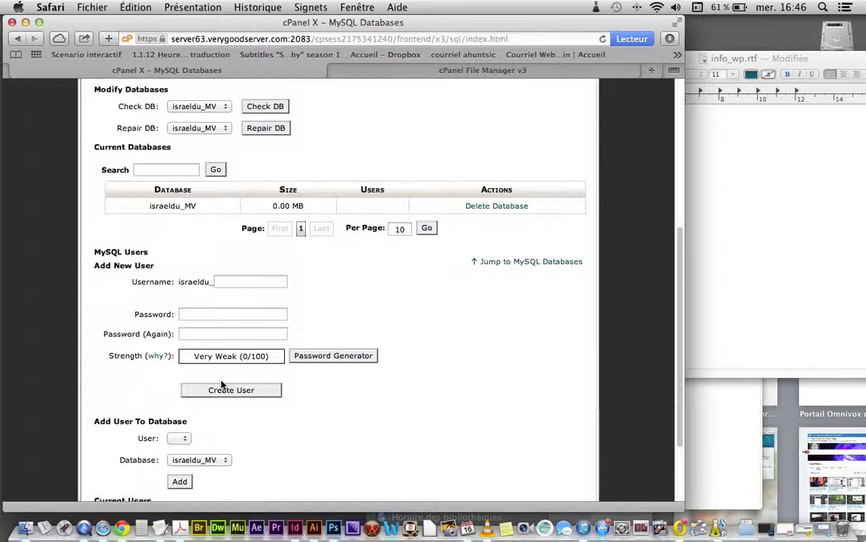
Step: Enter boss as the new MySQL username and select the MySQL Users heading
click(240, 280)
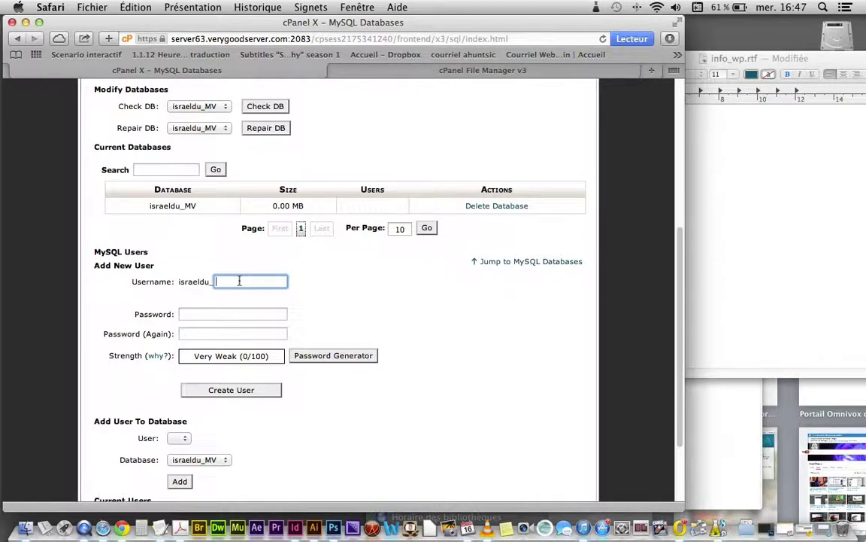
text(boss)
click(220, 314)
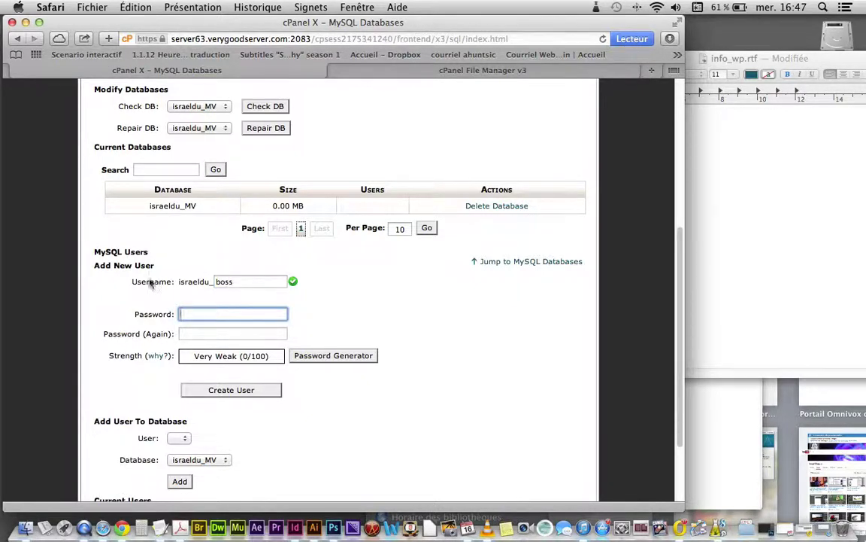
drag(148, 253, 92, 251)
Step: Paste 'MySQL Users=' as a new line in the notes
key(super+c)
click(732, 284)
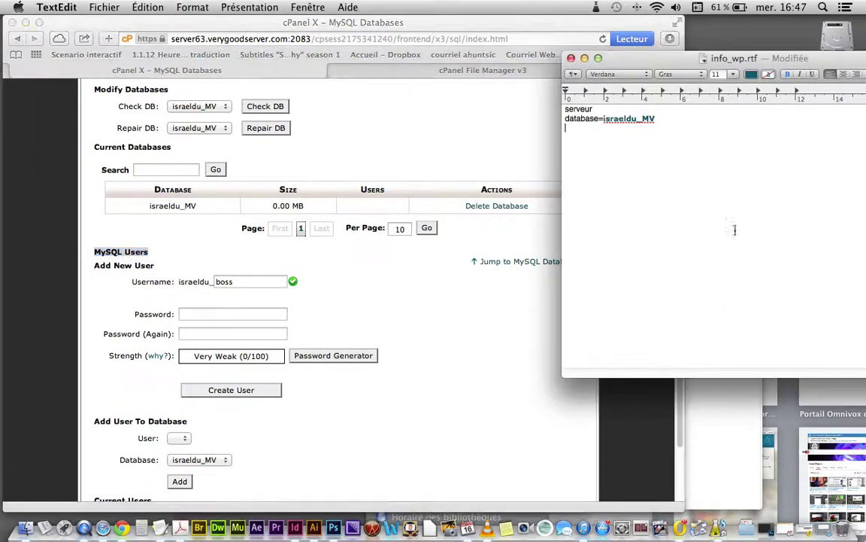
key(super+v)
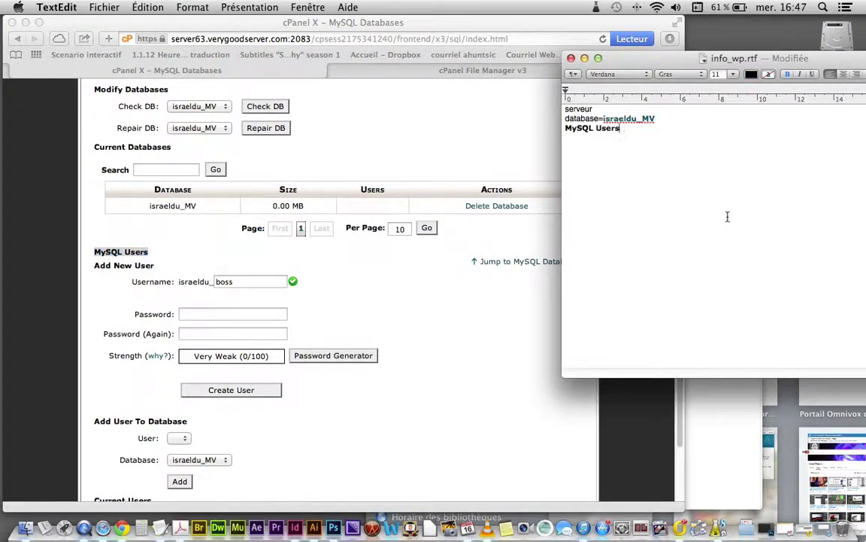
text(=)
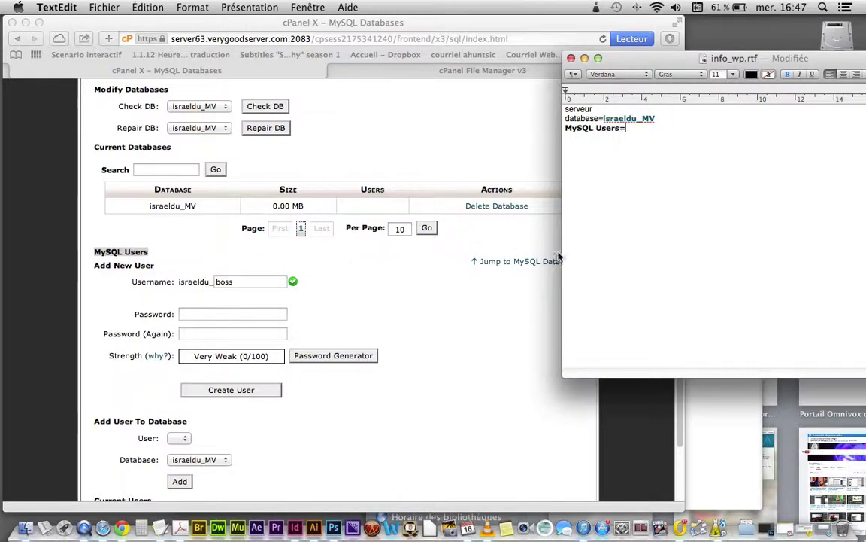
click(263, 303)
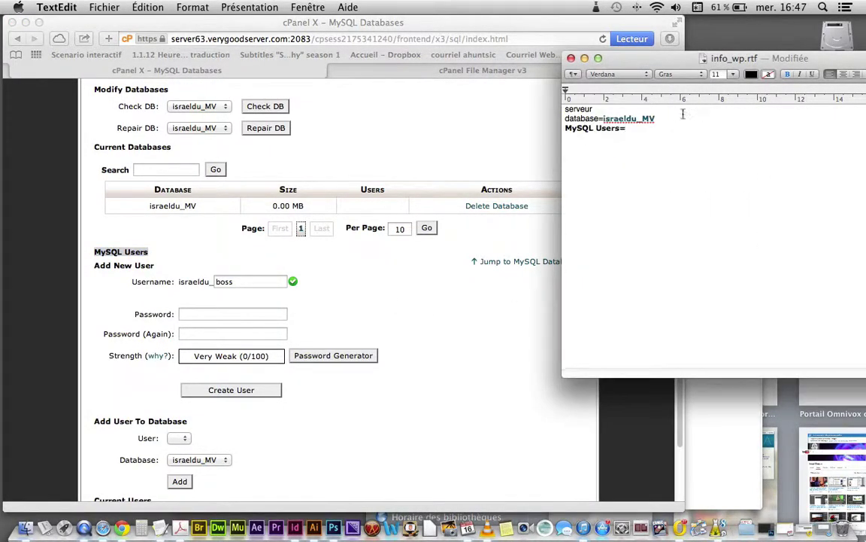
Step: Paste israeldu_MV after MySQL Users= and change it to israeldu_boss
drag(656, 118, 605, 116)
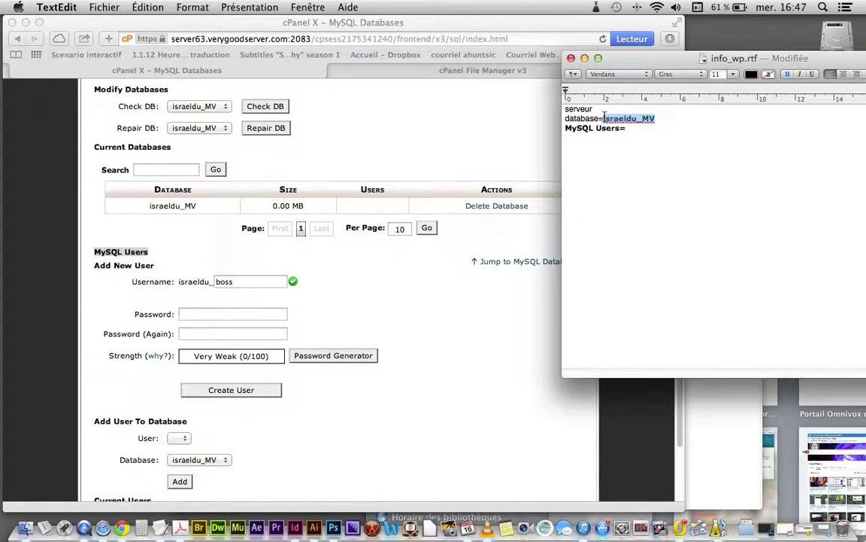
key(cmd+c)
click(657, 132)
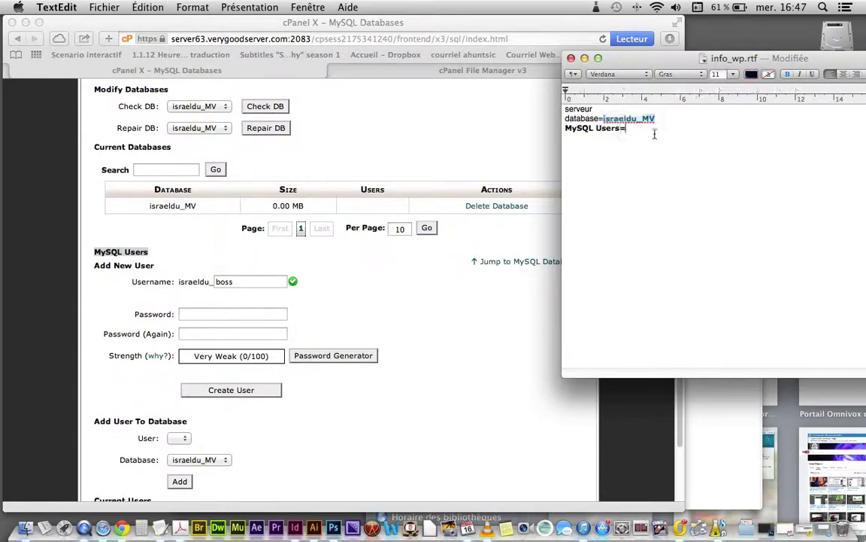
key(cmd+v)
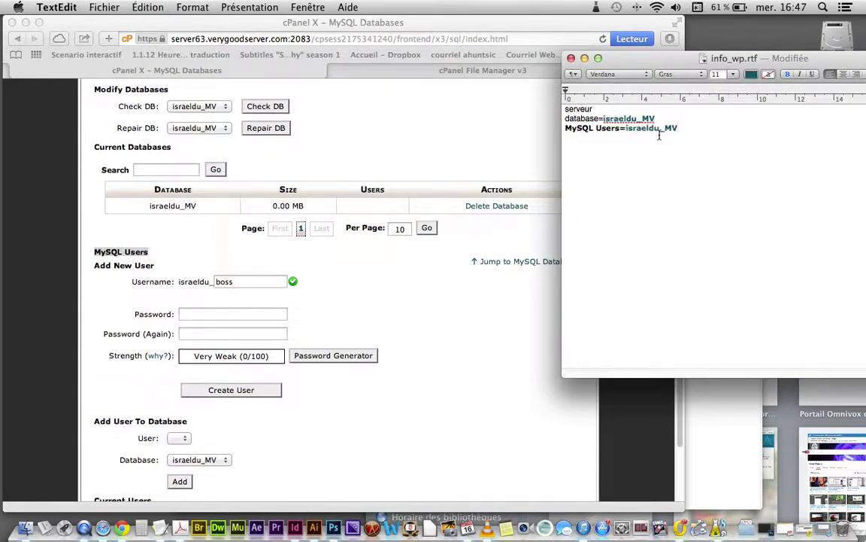
key(BackSpace)
key(BackSpace)
text(boss)
key(BackSpace)
key(BackSpace)
text(ss)
click(406, 302)
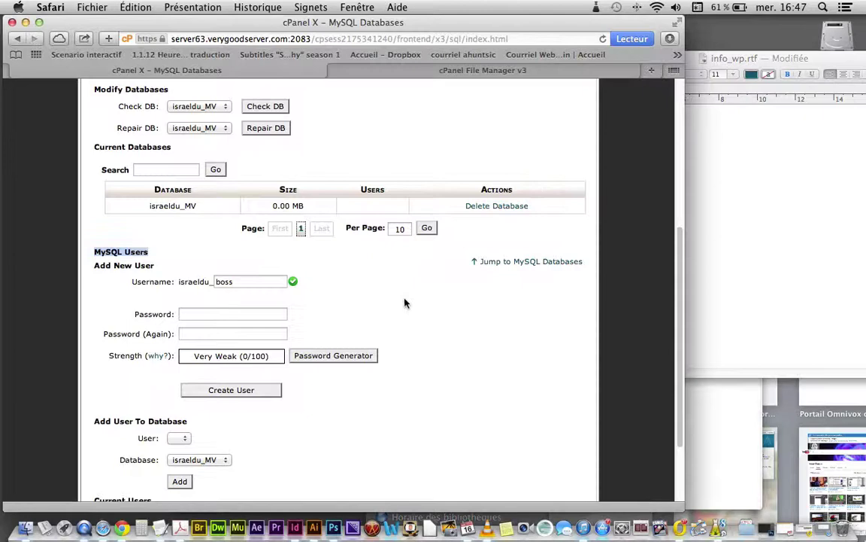
Step: Enter the new MySQL user's password and retype it in the confirmation field
click(218, 315)
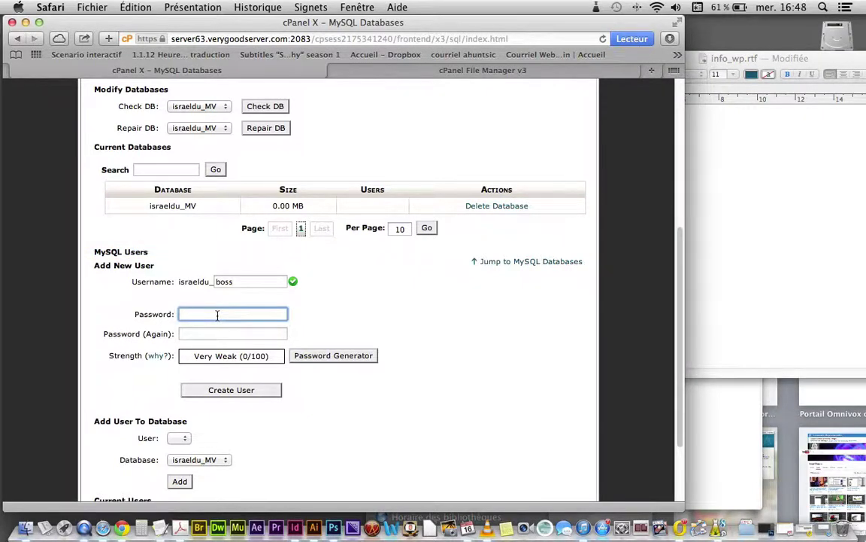
text(••)
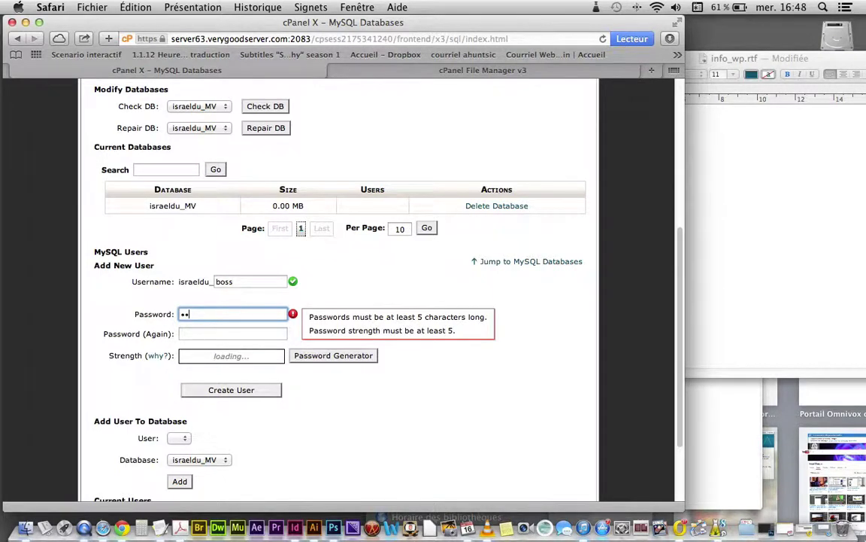
text(•••••••••)
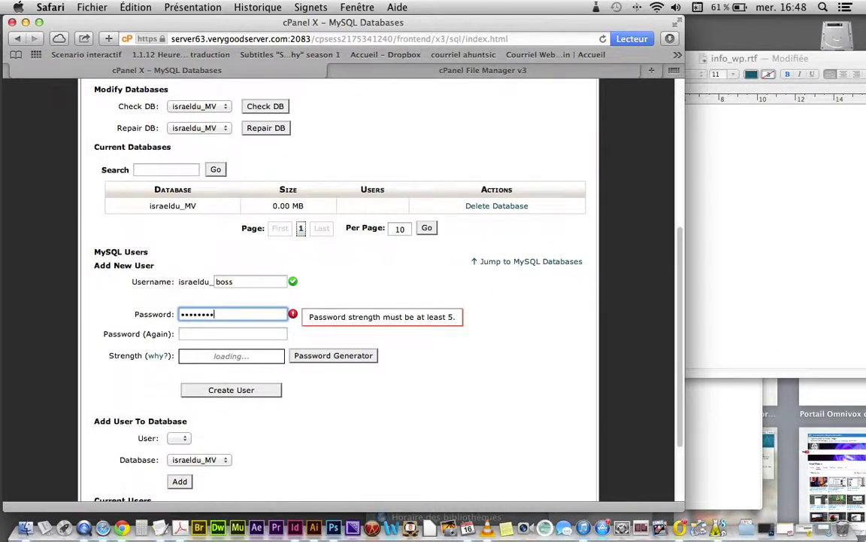
click(201, 334)
text(••••••)
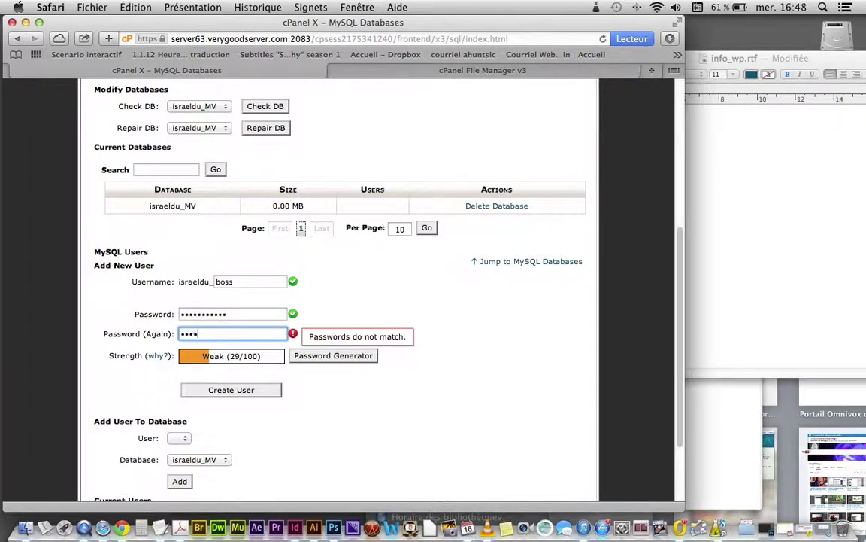
text(•••••)
Step: Add a password line with the database user's password to the notes
click(749, 272)
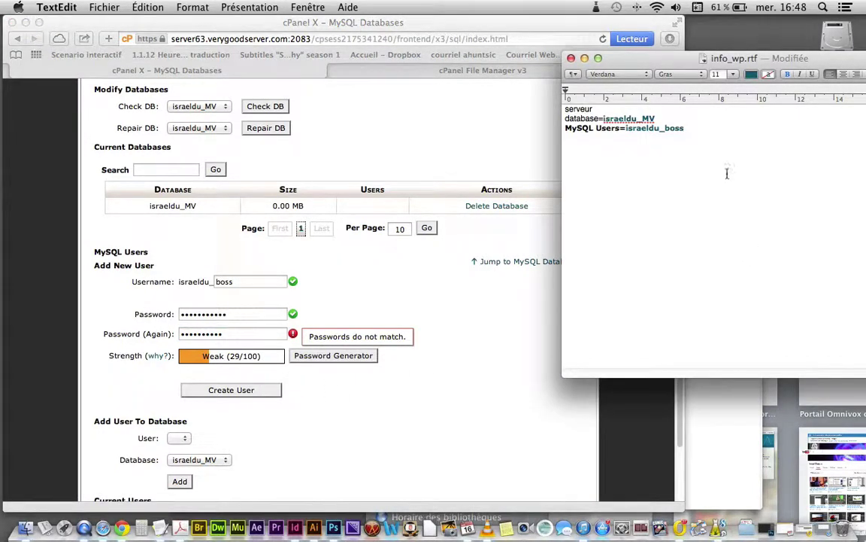
key(Return)
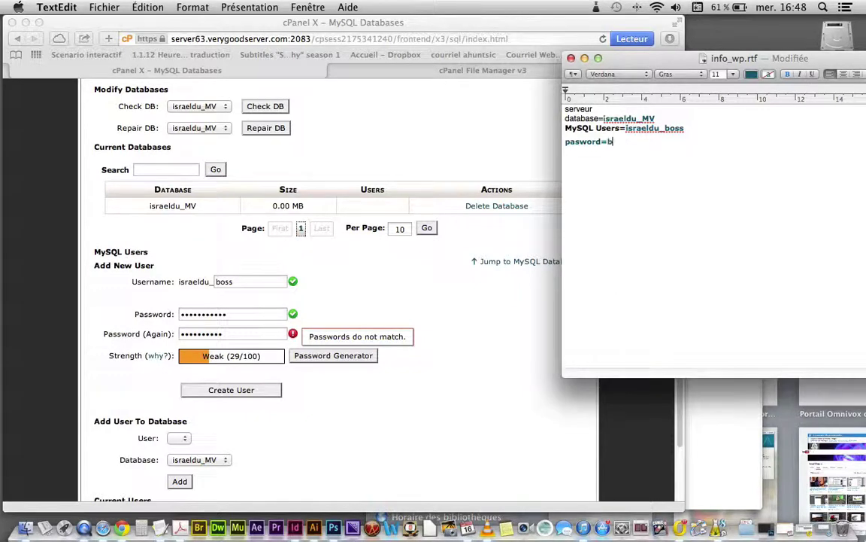
Step: Attempt Create User, dismiss the mismatched-passwords error, and select the password in the notes
click(241, 393)
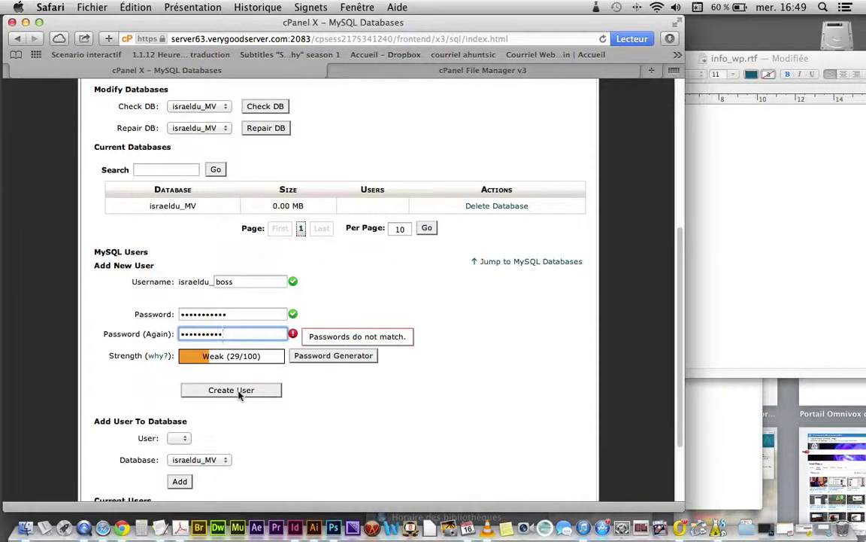
click(239, 391)
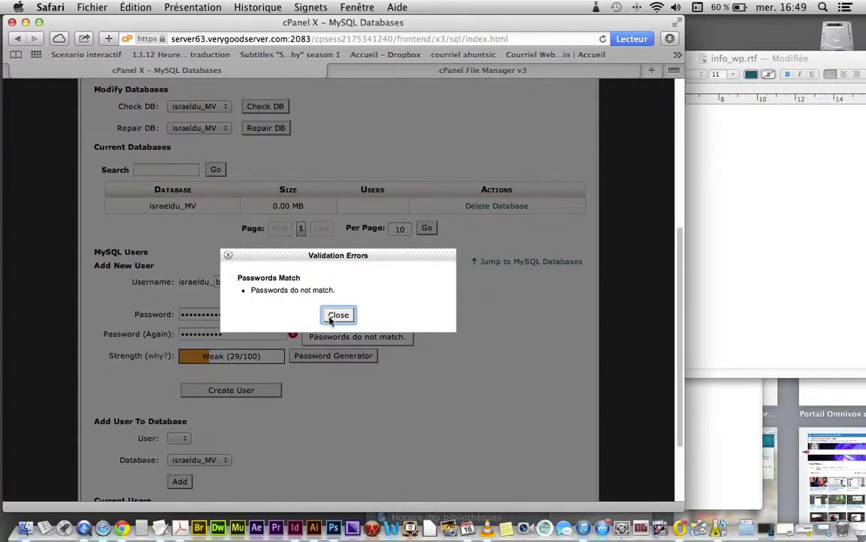
click(339, 315)
click(703, 288)
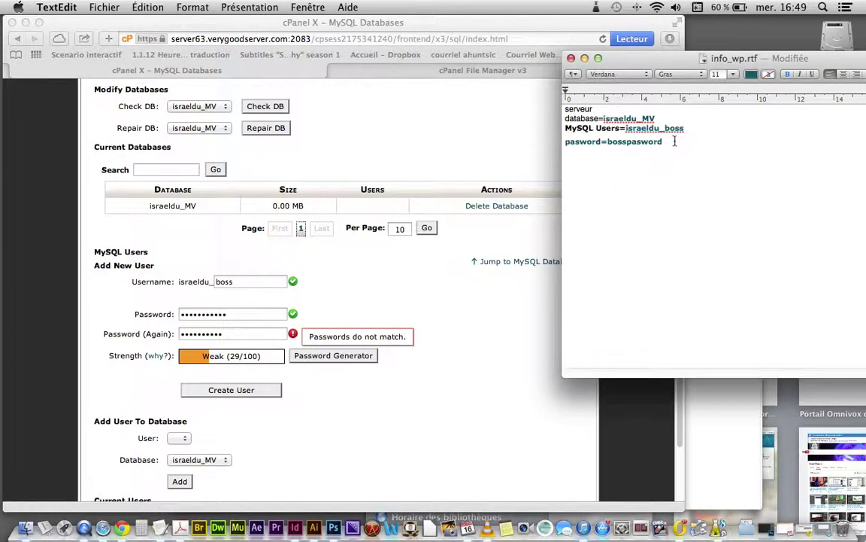
drag(631, 141, 663, 141)
Step: Convert the notes to plain text as info_wp.txt and select the password
click(184, 7)
click(184, 7)
click(184, 7)
click(214, 58)
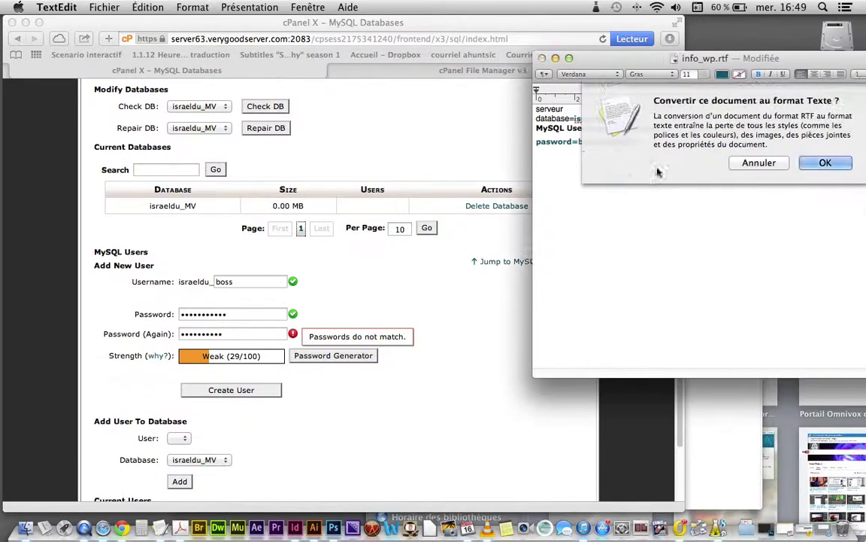
click(824, 214)
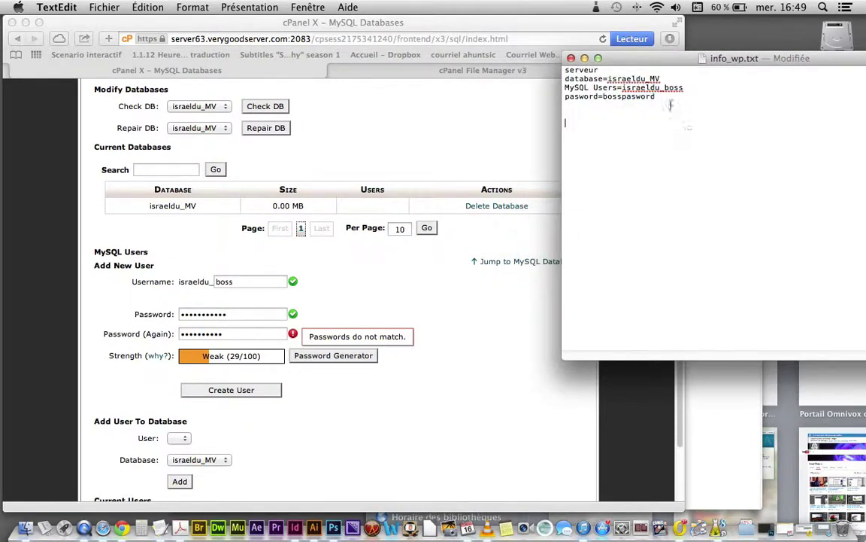
drag(656, 96, 602, 96)
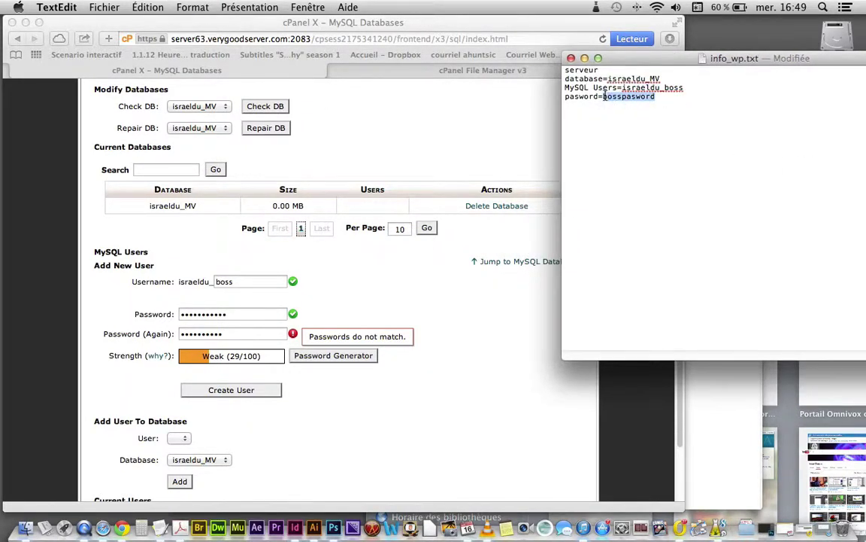
click(263, 315)
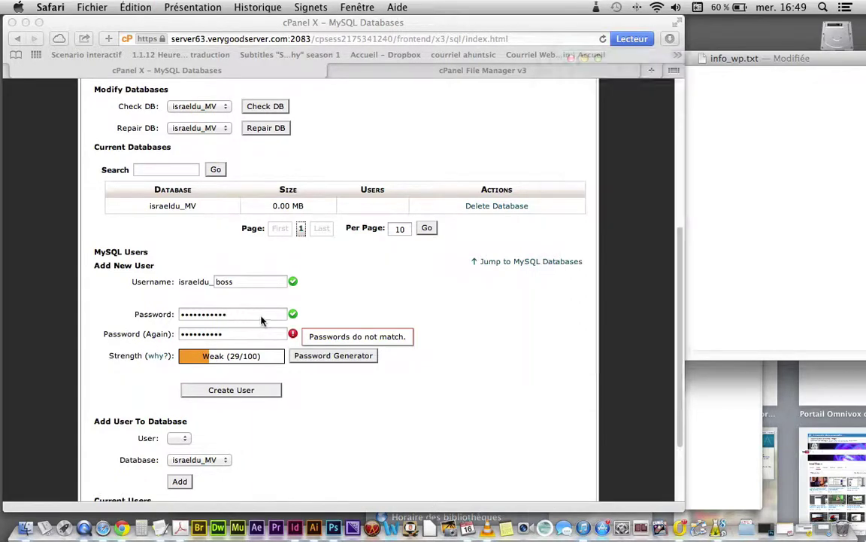
Step: Paste the password into Password (Again), create the boss user, and return to MySQL Databases
drag(259, 315, 116, 314)
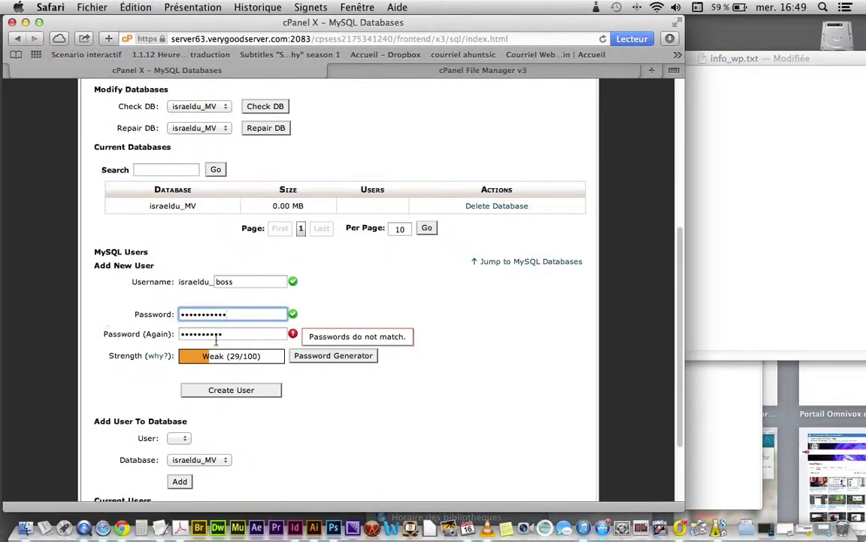
key(Tab)
key(super+v)
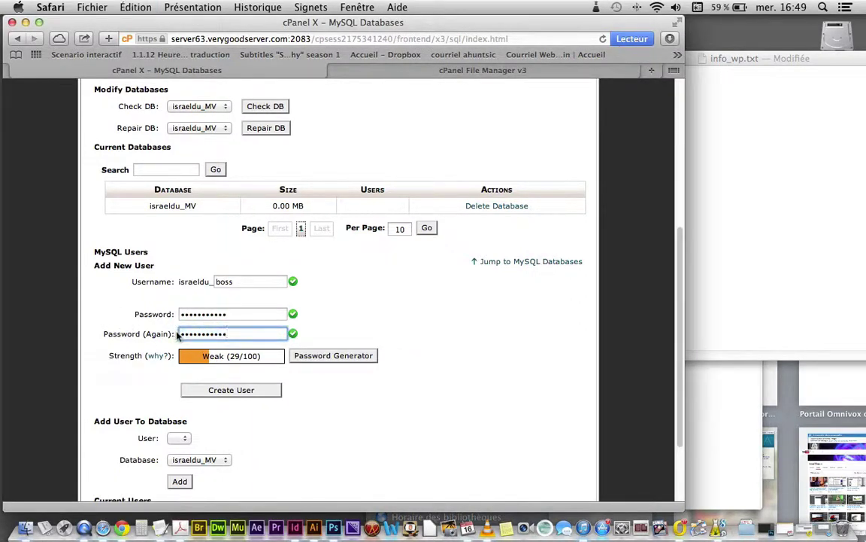
click(233, 392)
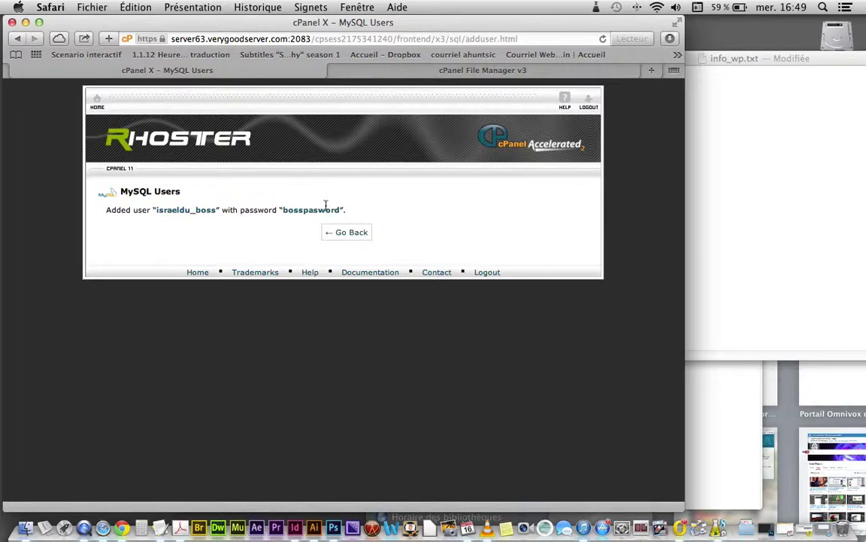
click(706, 246)
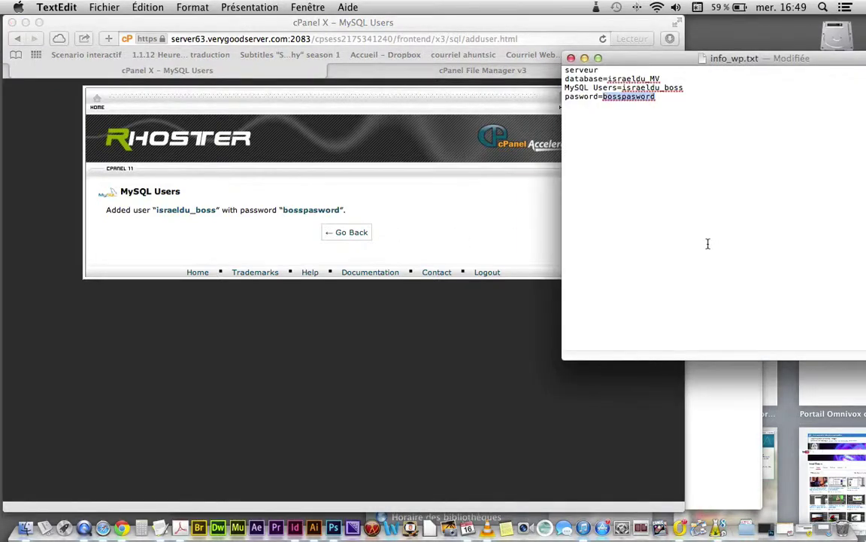
click(500, 208)
click(346, 231)
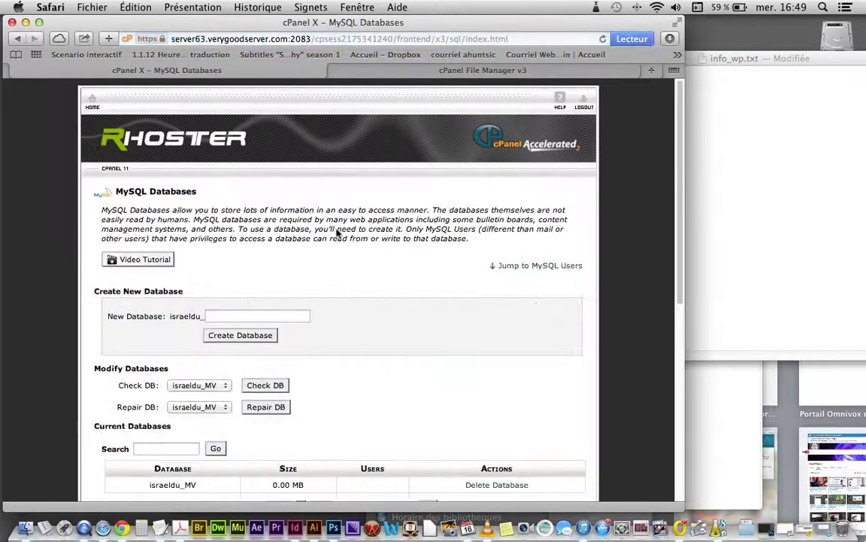
scroll(355, 325, down, 3)
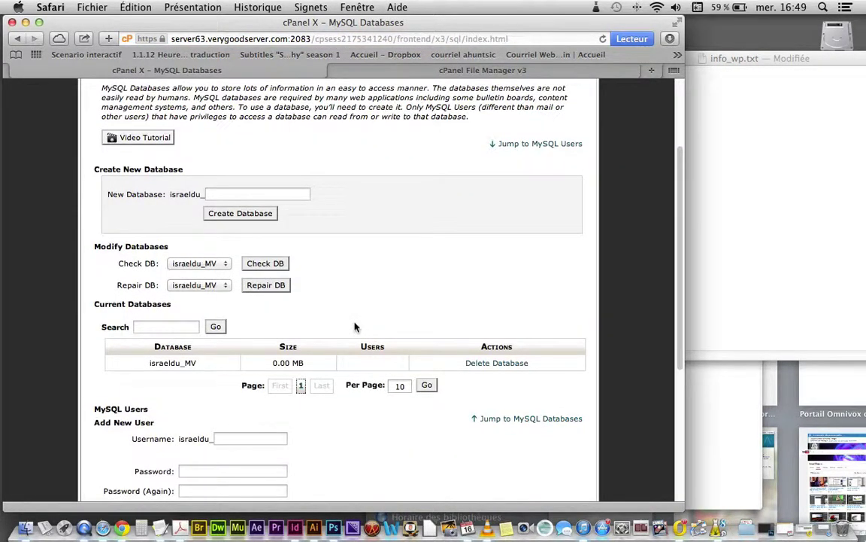
Step: In Add User To Database, choose user boss and database MV, then add
scroll(356, 327, down, 6)
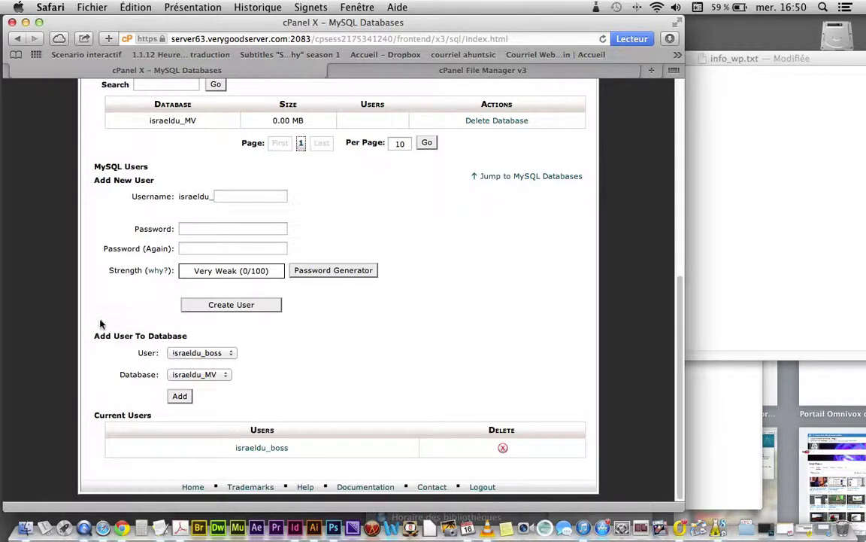
click(201, 354)
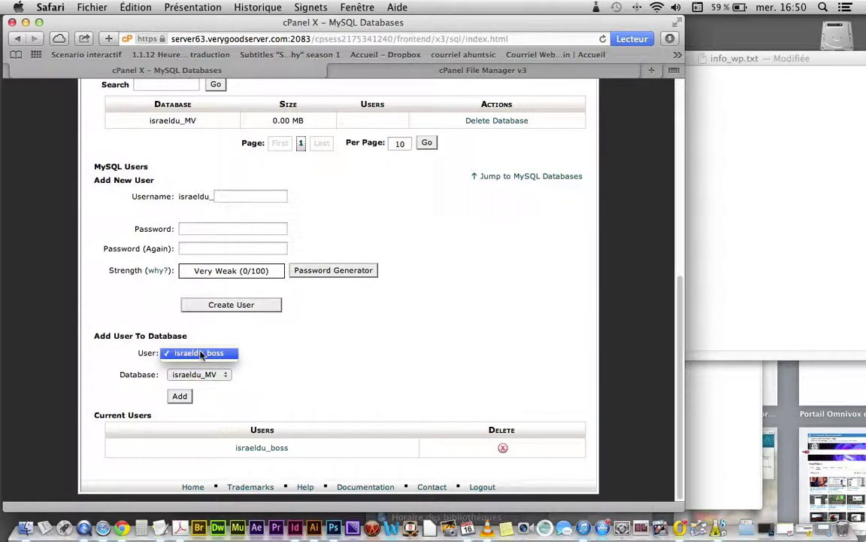
click(200, 353)
click(200, 375)
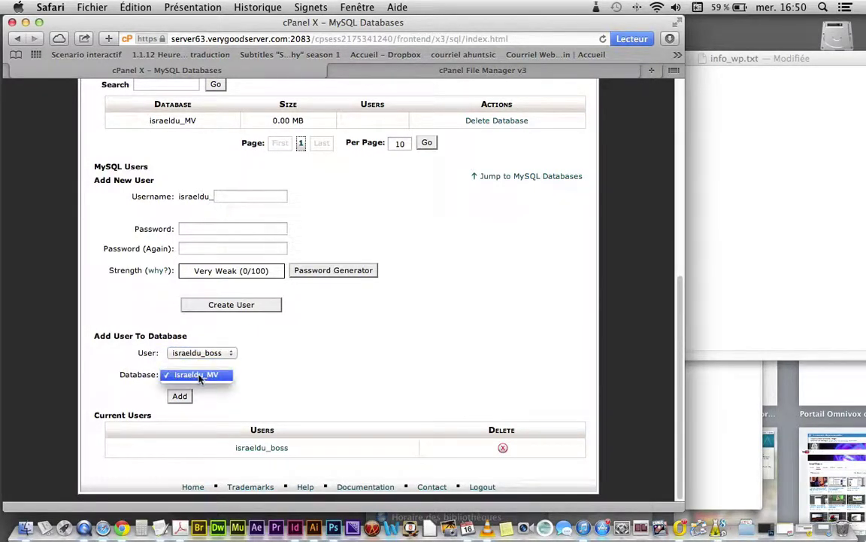
click(188, 379)
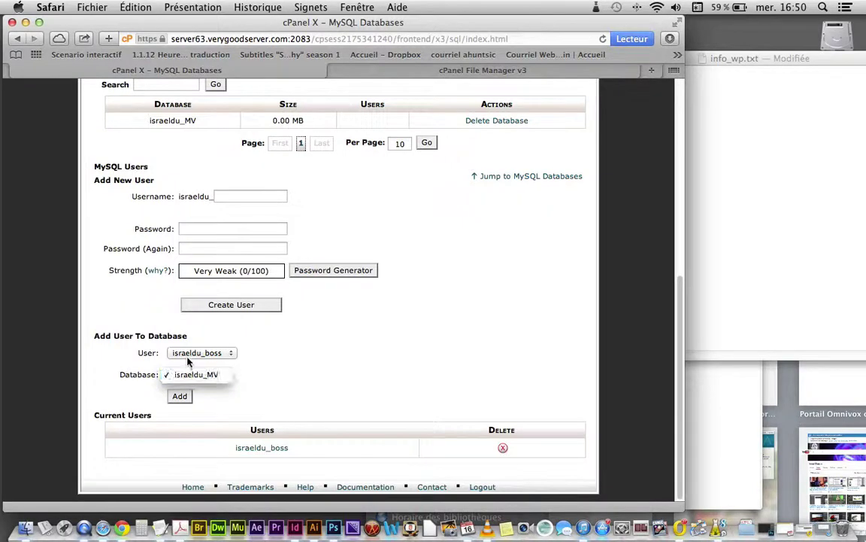
click(189, 380)
click(195, 379)
click(181, 396)
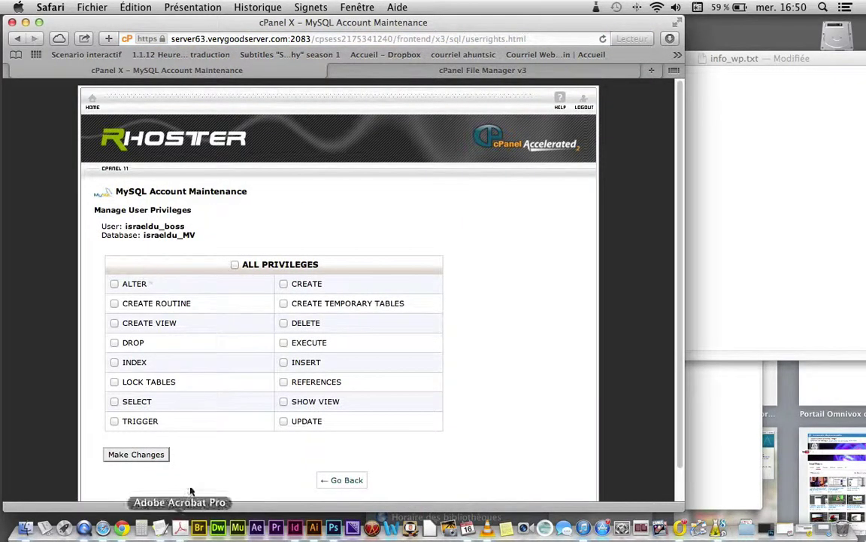
Step: Grant ALL PRIVILEGES to boss on the MV database and apply the changes
click(235, 265)
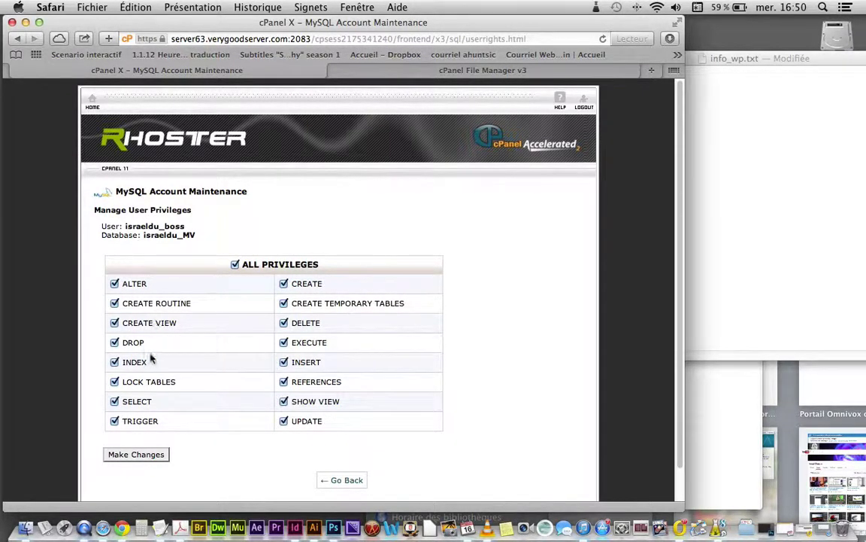
click(144, 455)
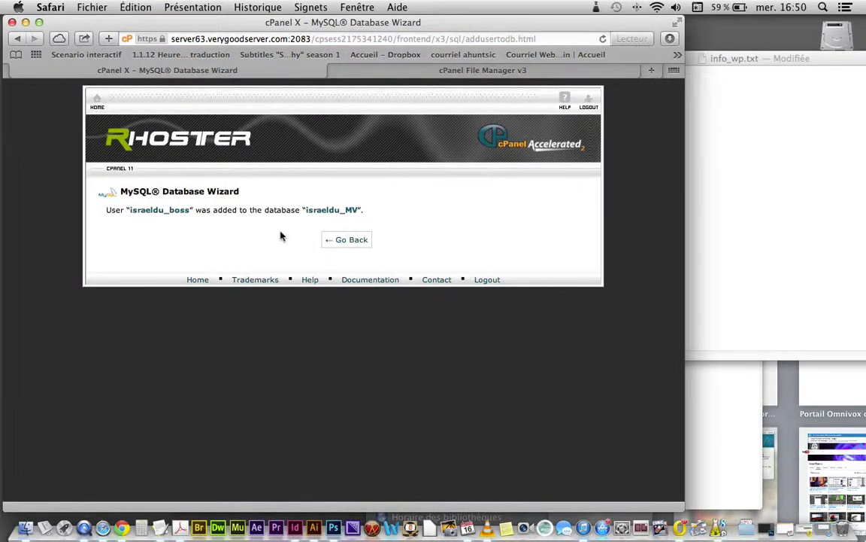
click(352, 241)
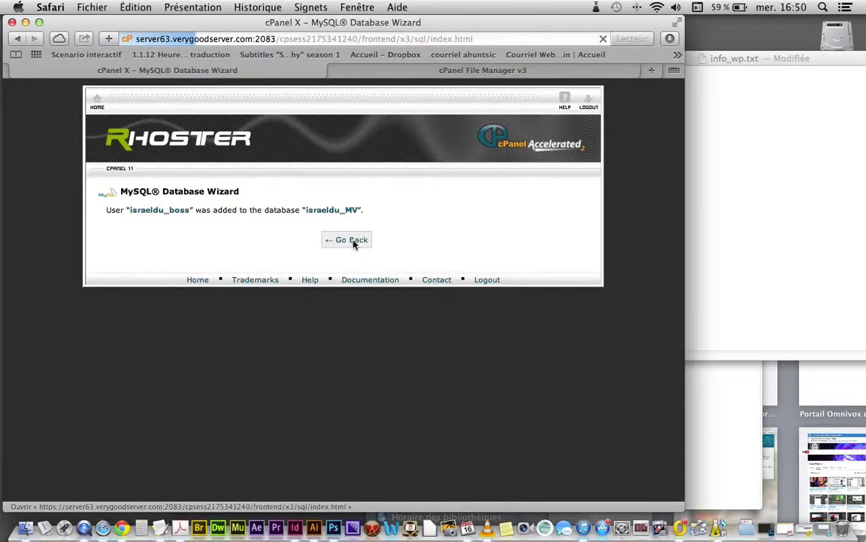
Step: Copy the israeldu_boss user name from the israeldu_MV database row, then return to the info_wp.txt notes
scroll(356, 324, down, 10)
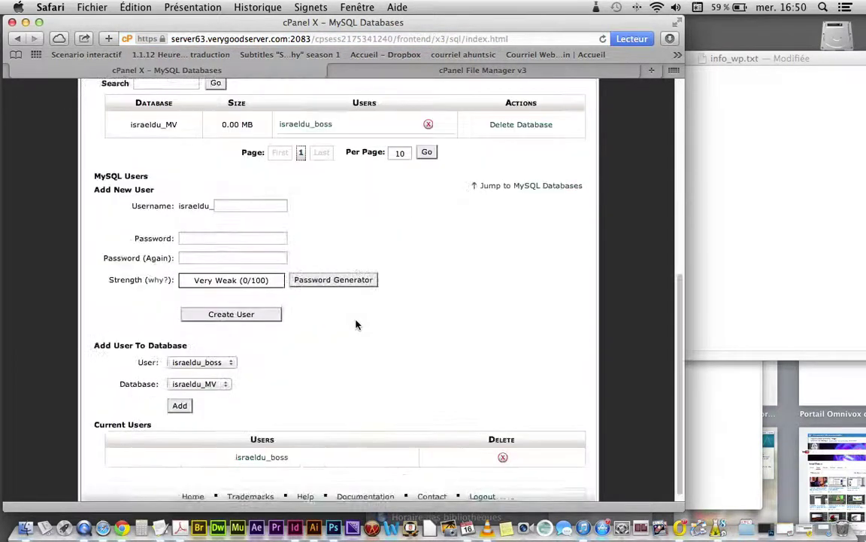
scroll(357, 325, up, 4)
scroll(357, 324, up, 5)
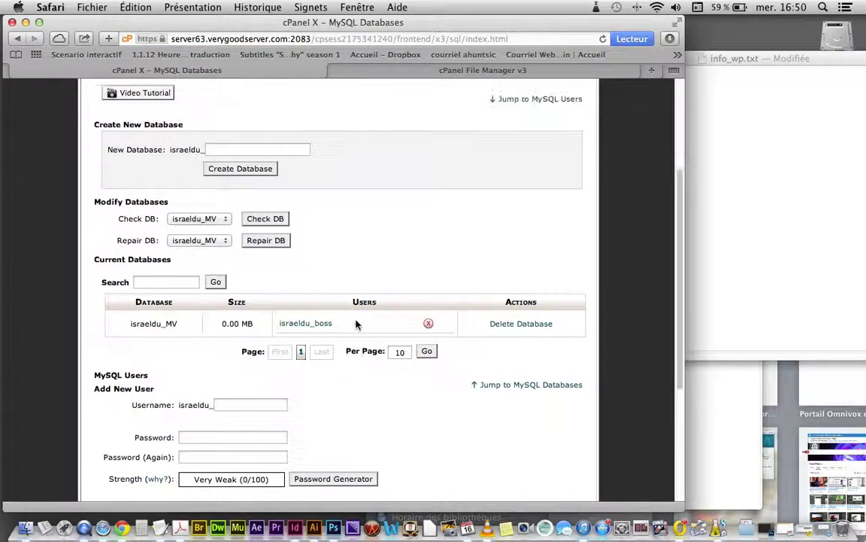
scroll(356, 324, down, 2)
scroll(357, 325, down, 2)
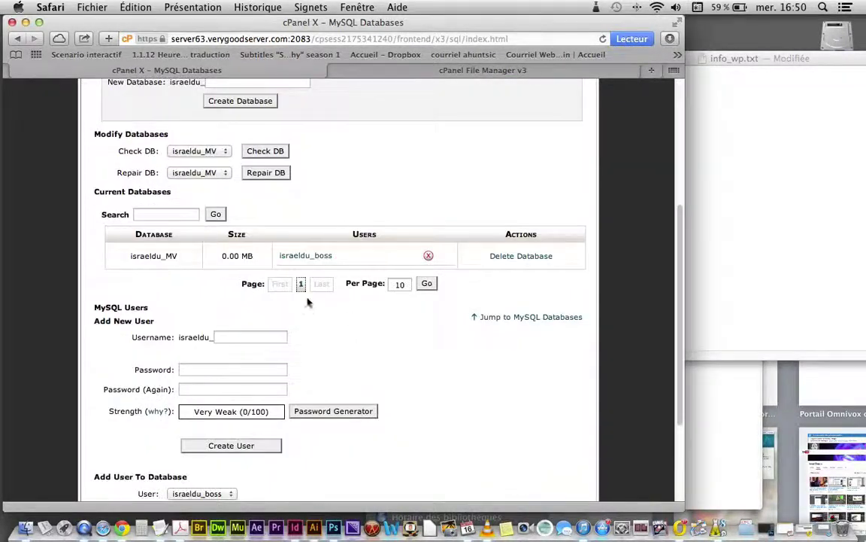
drag(186, 255, 129, 255)
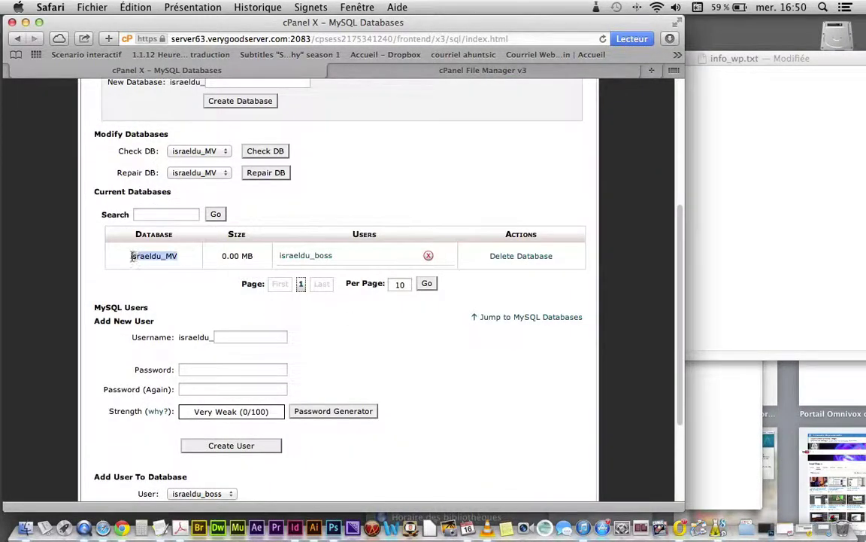
drag(256, 255, 208, 256)
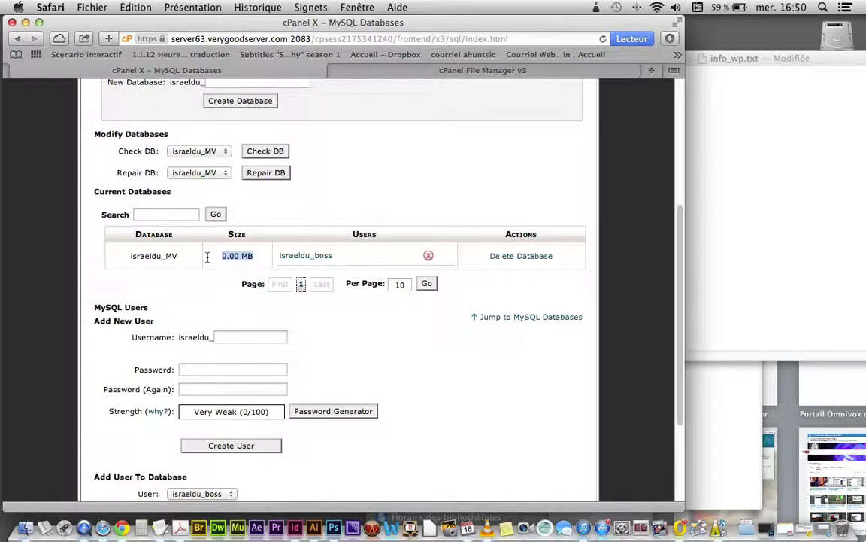
drag(334, 256, 285, 256)
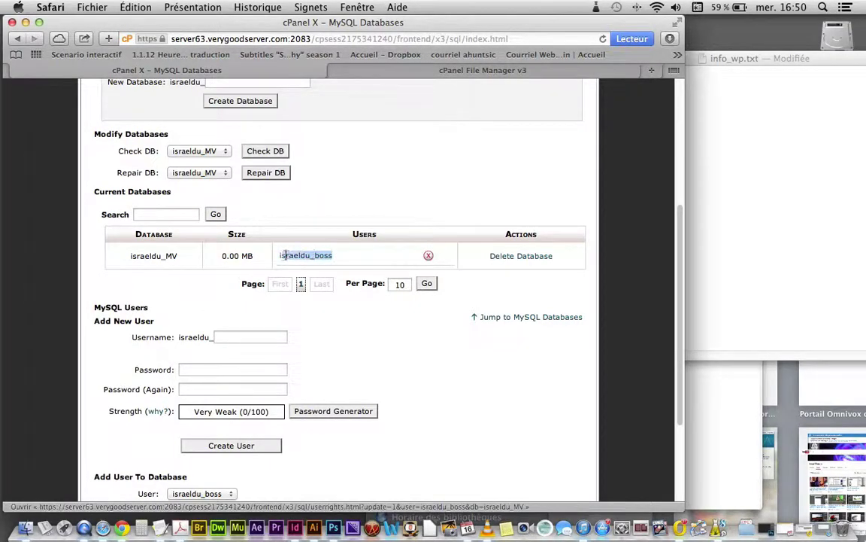
click(473, 276)
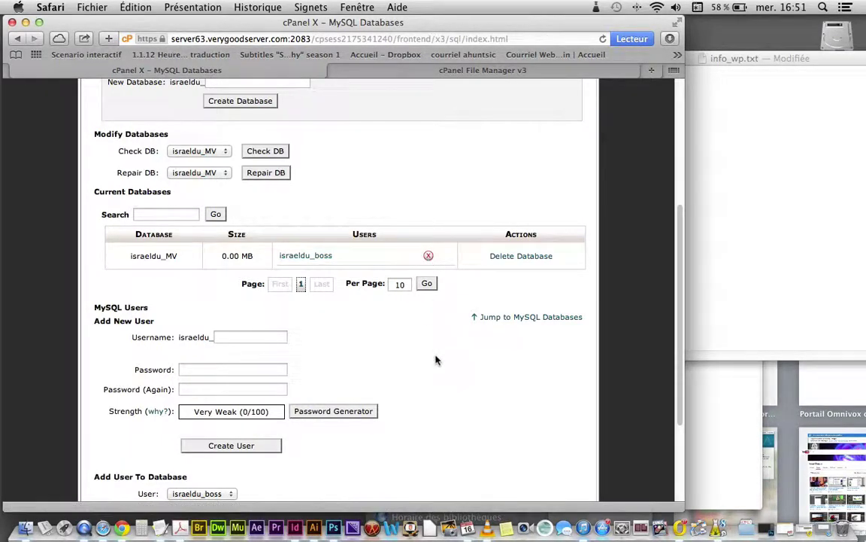
click(759, 252)
Step: Add blank lines below the password in info_wp.txt, then close Safari's File Manager tab
click(664, 98)
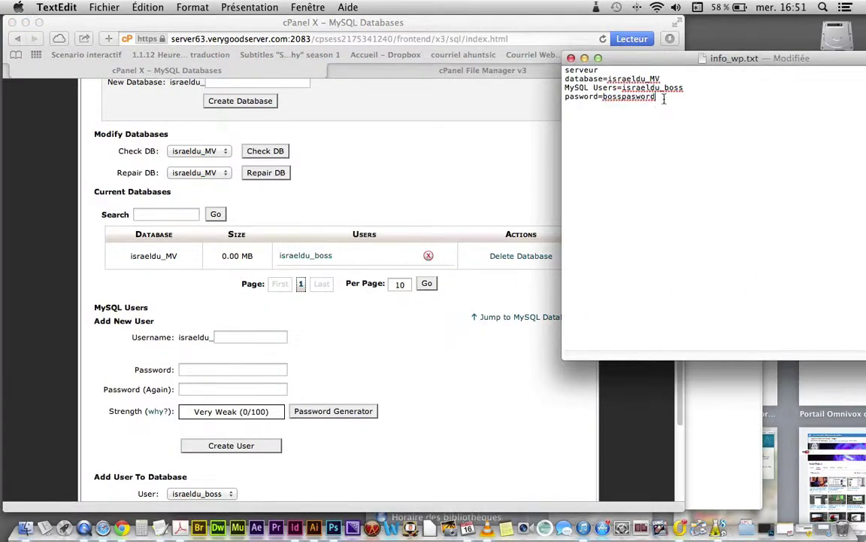
key(Return)
key(Return)
key(Return)
click(376, 113)
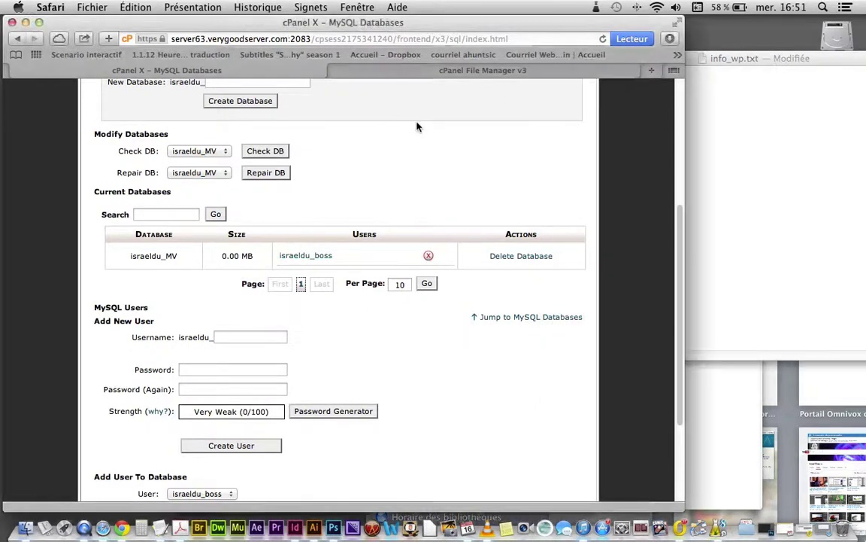
click(335, 71)
Step: Go back to the cPanel main page and open File Manager on the Home Directory
scroll(329, 130, up, 5)
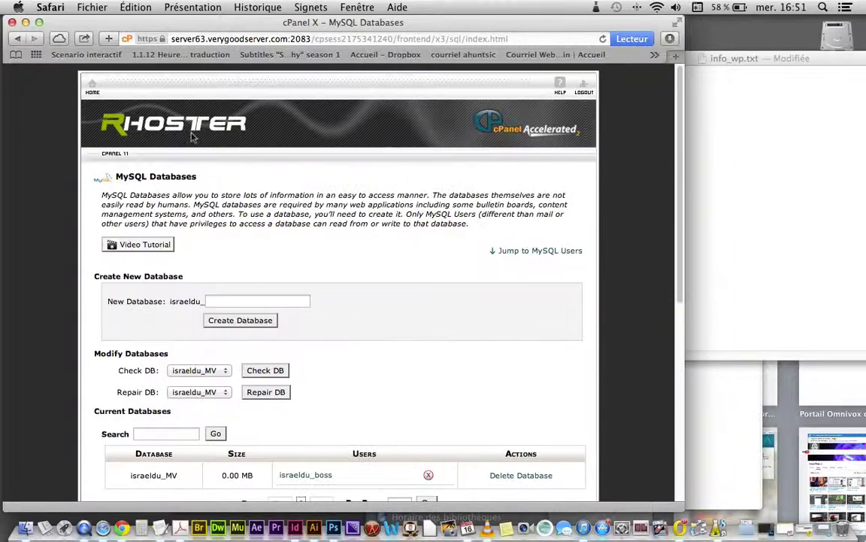
click(92, 92)
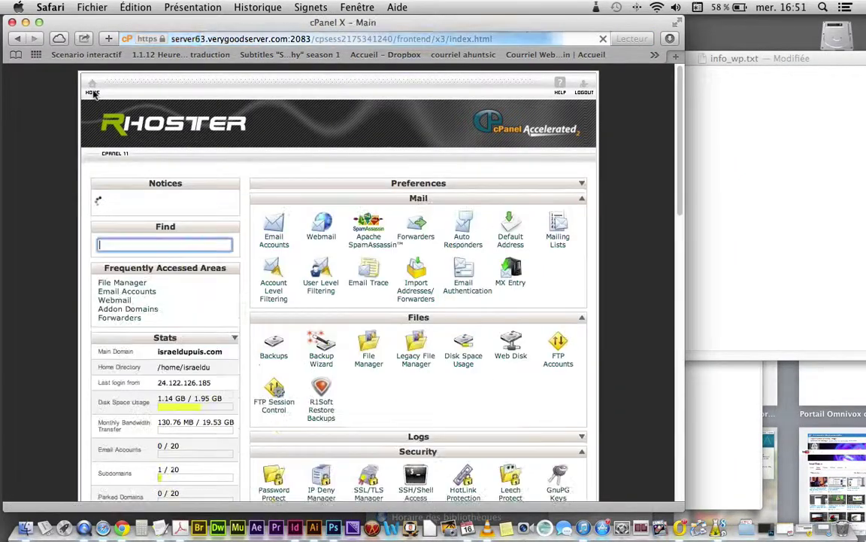
click(367, 368)
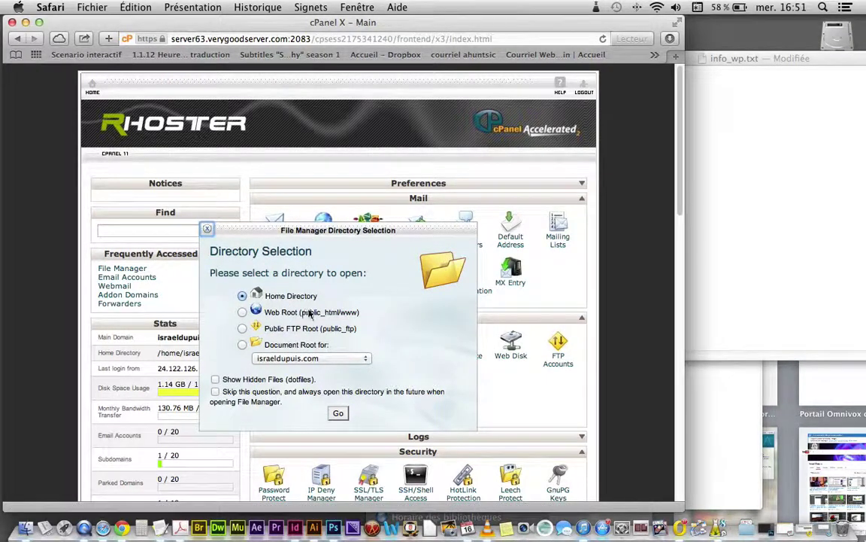
click(337, 413)
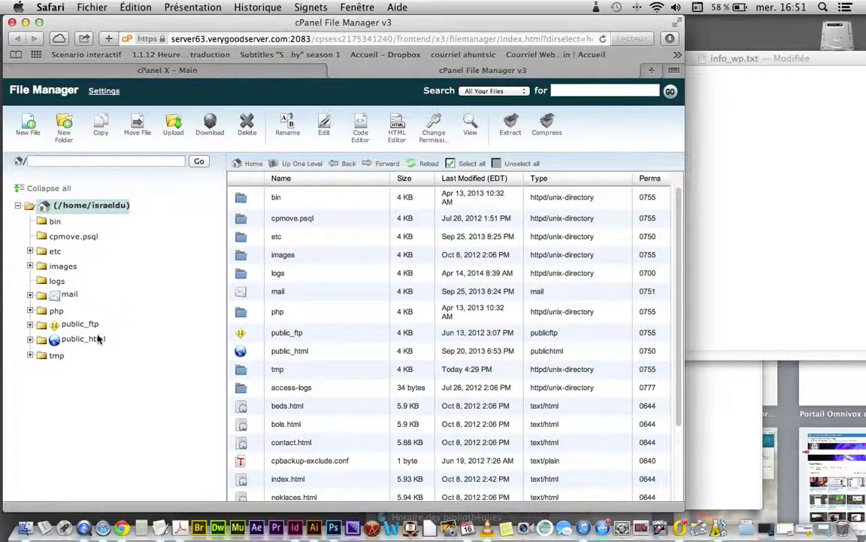
Step: Browse the folder tree into public_html/idslmedia.com to see wp-admin, wp-content and wp-includes
click(31, 340)
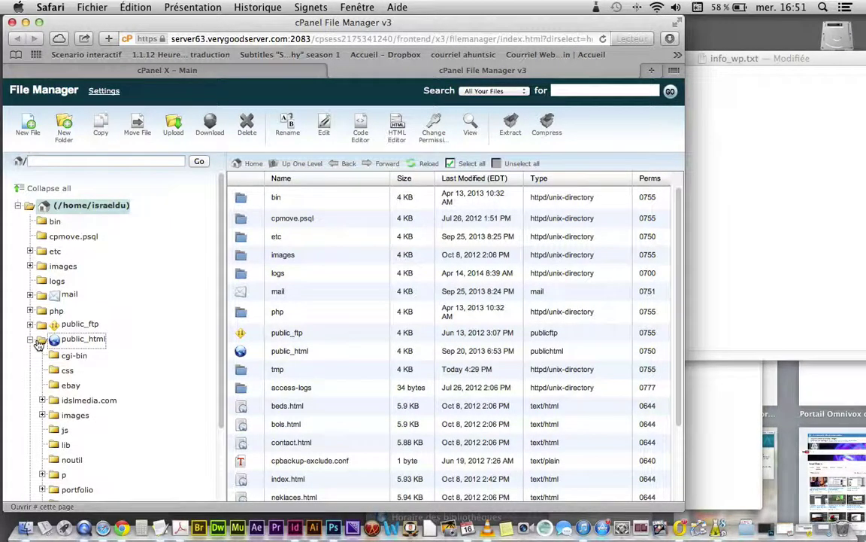
click(65, 341)
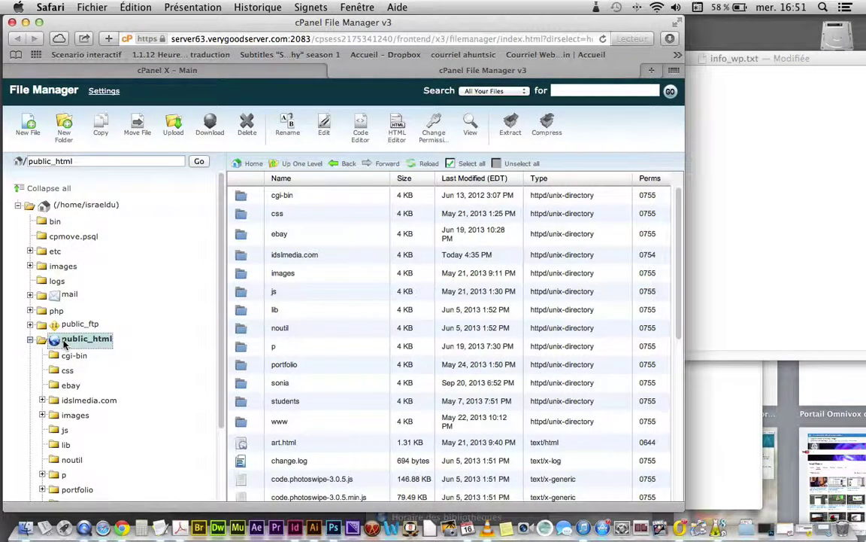
click(79, 400)
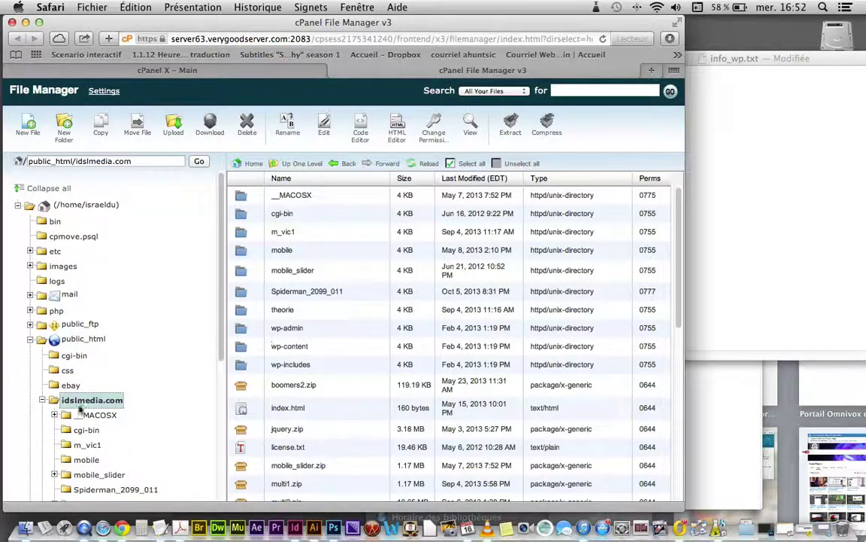
scroll(100, 399, down, 1)
scroll(100, 400, down, 2)
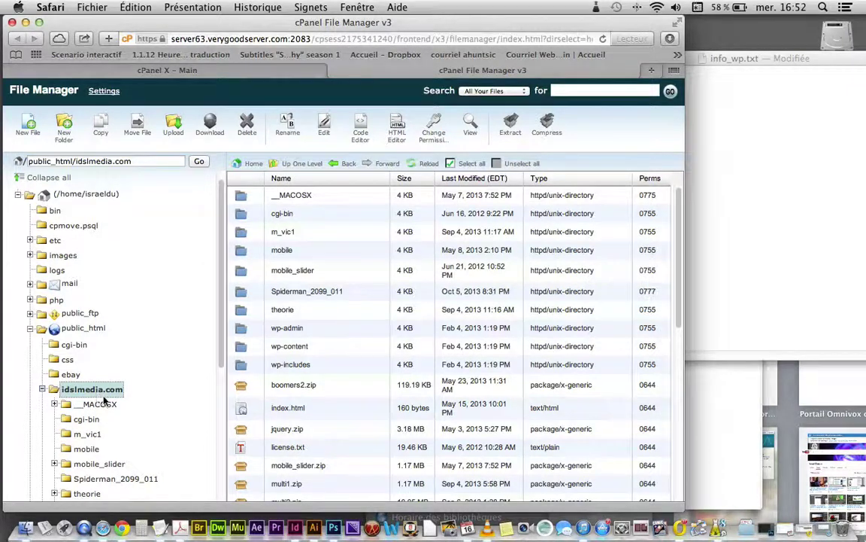
scroll(100, 392, down, 5)
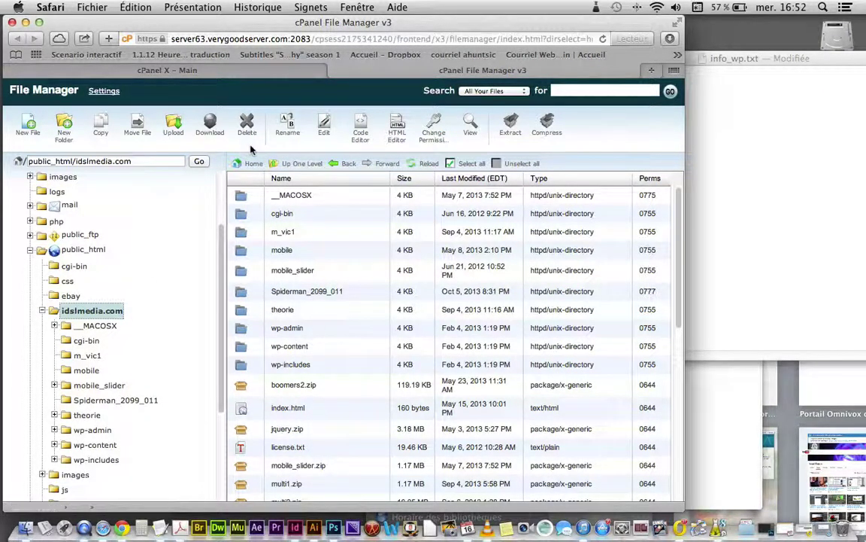
Step: Create a wordpress_demo folder in idslmedia.com, copying its name, then switch to the info_wp.txt notes
click(64, 139)
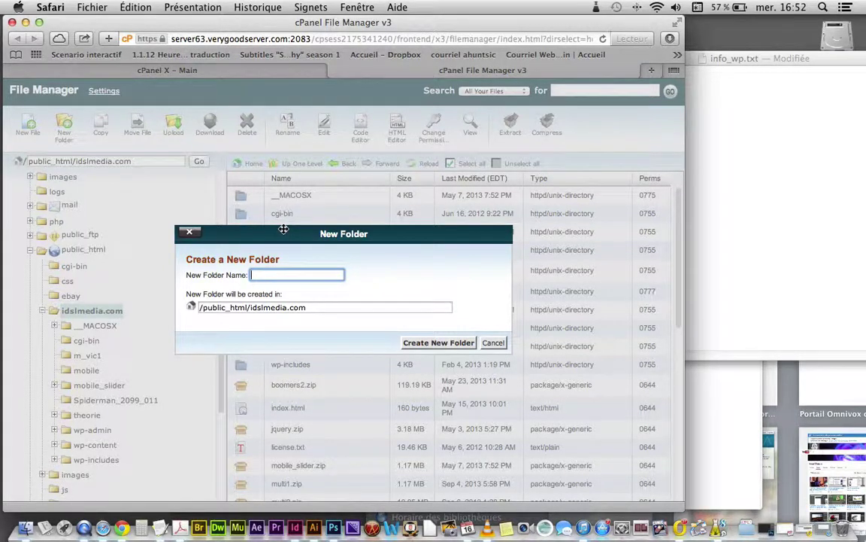
text(wordpress_demo)
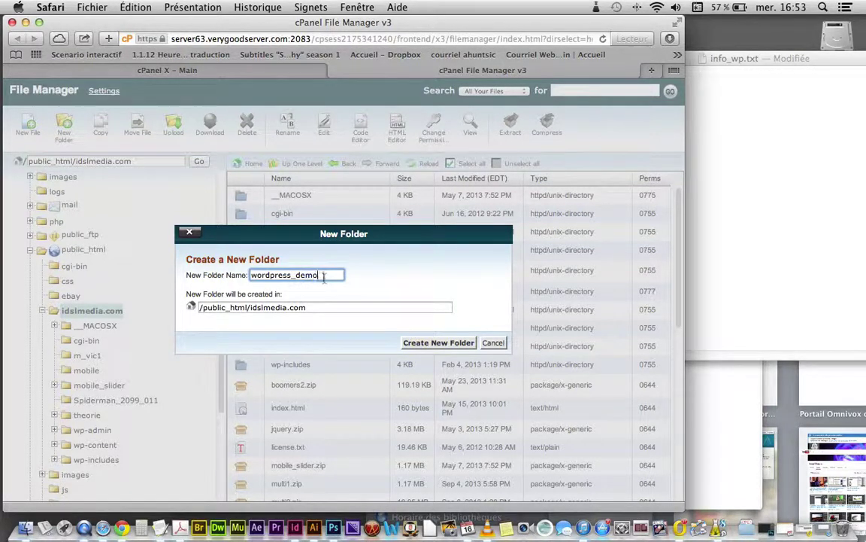
drag(331, 275, 198, 267)
key(super+c)
click(444, 343)
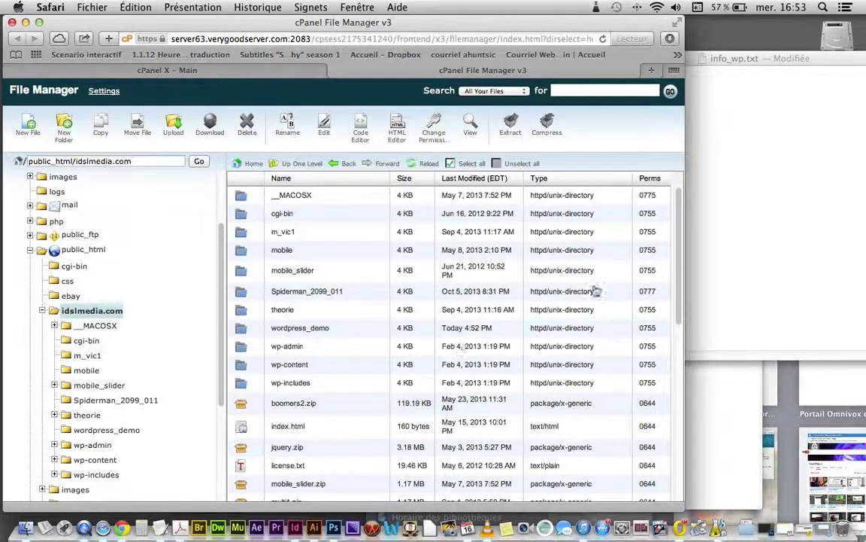
click(728, 238)
Step: Paste wordpress_demo on a new line in the notes and open the empty wordpress_demo folder
key(Return)
key(Return)
key(super+v)
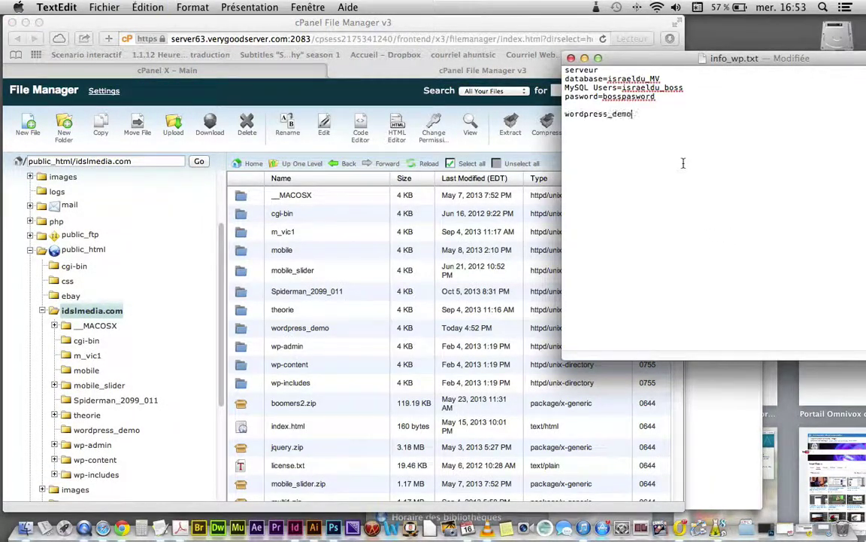
click(564, 115)
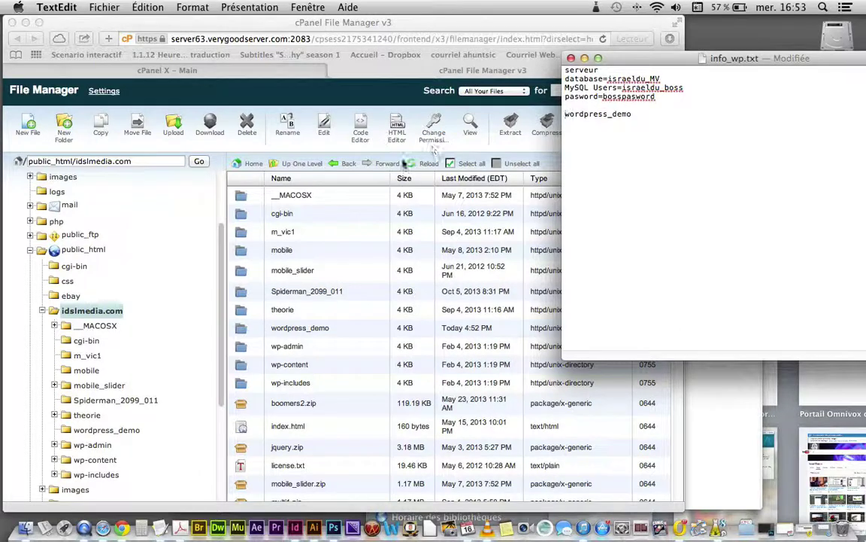
double_click(239, 328)
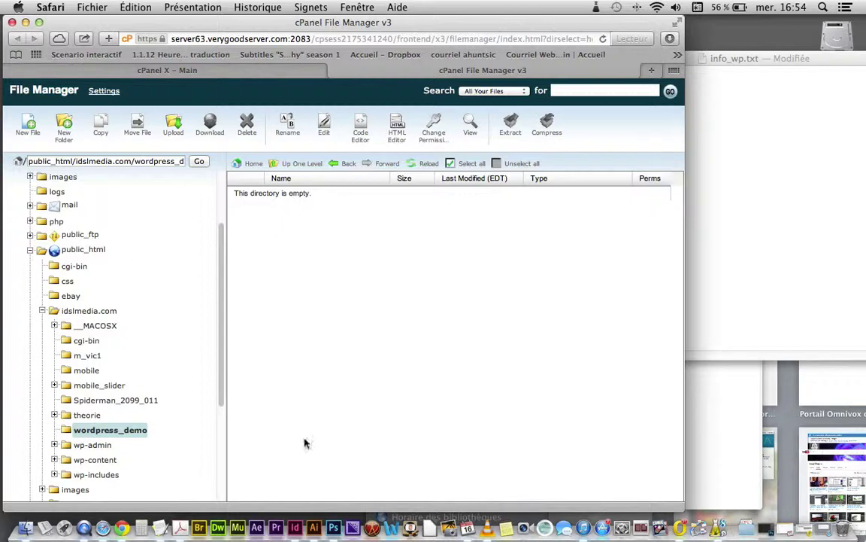
Step: Compress the 19 files in Téléchargements/wordpress into Archive.zip
click(25, 527)
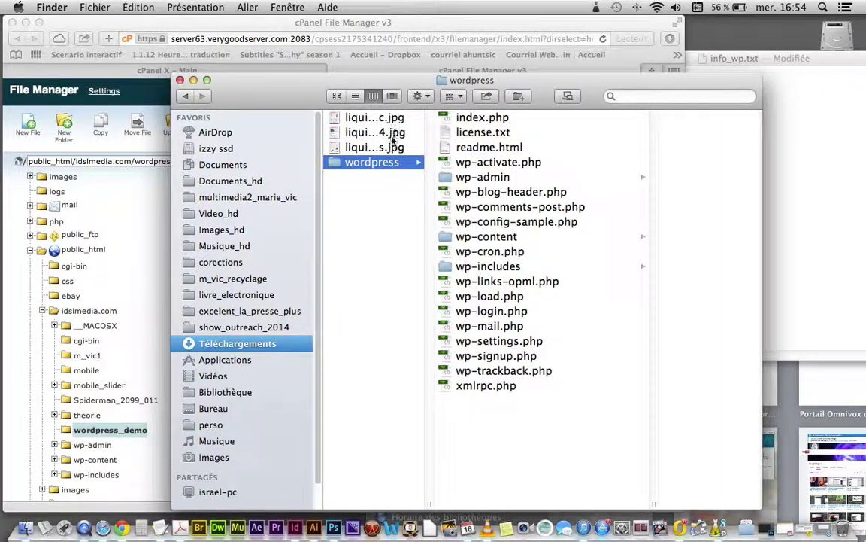
drag(451, 385, 523, 307)
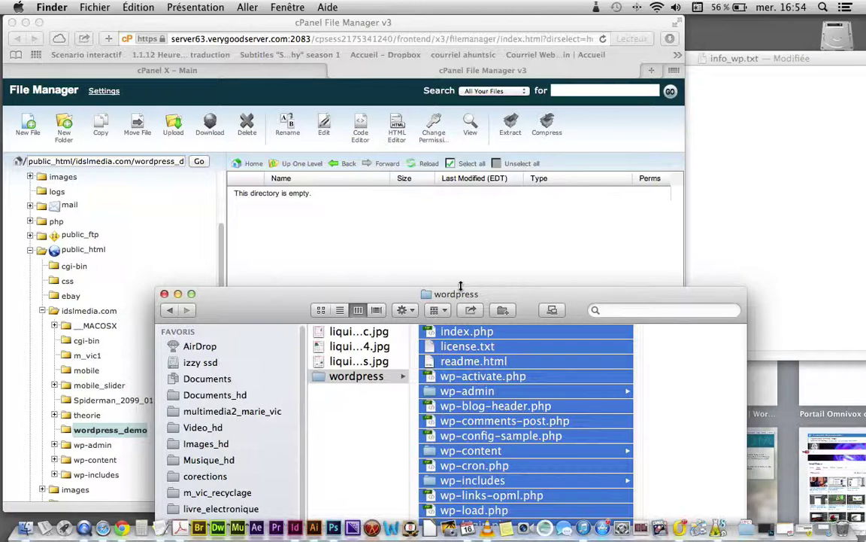
drag(464, 294, 445, 156)
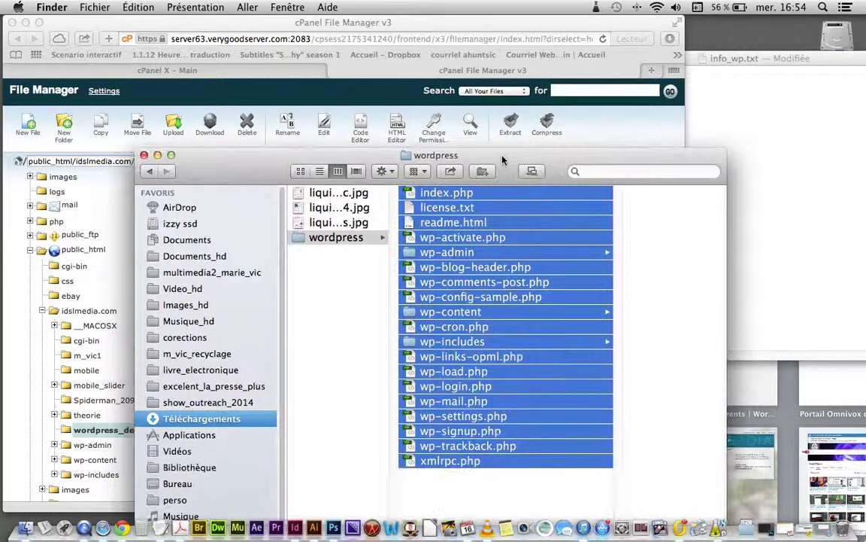
right_click(469, 195)
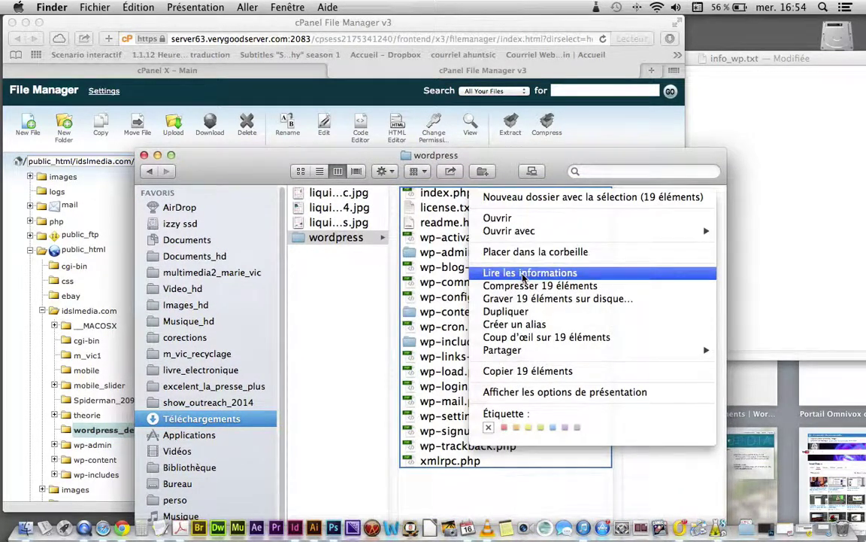
click(530, 286)
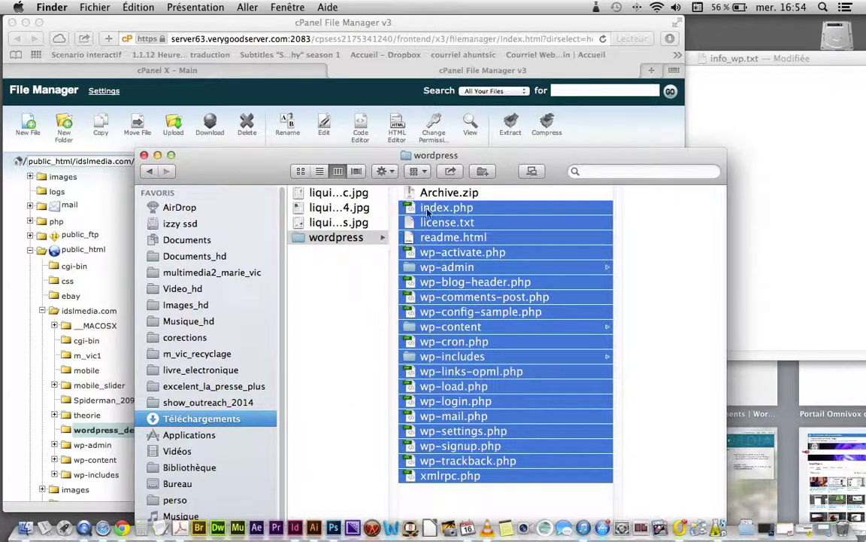
Step: Move Archive.zip into the Téléchargements folder and return to the cPanel File Manager
click(407, 193)
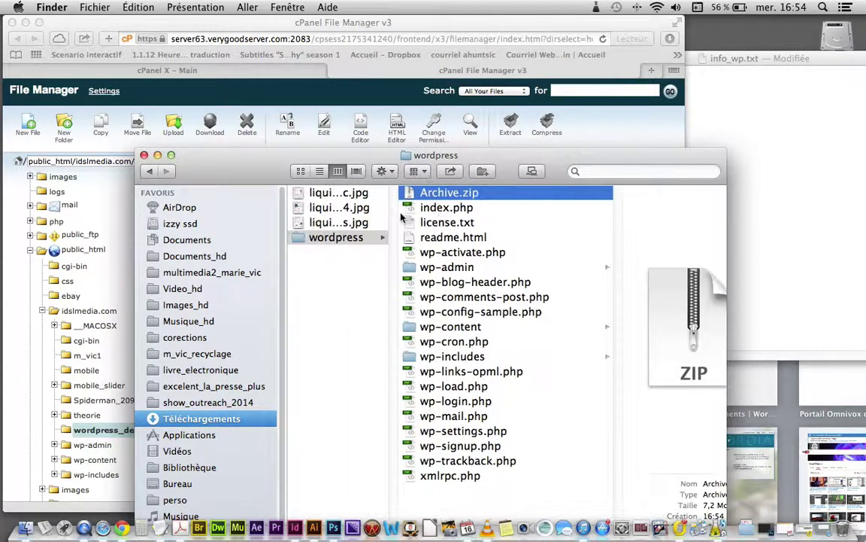
drag(402, 193, 333, 304)
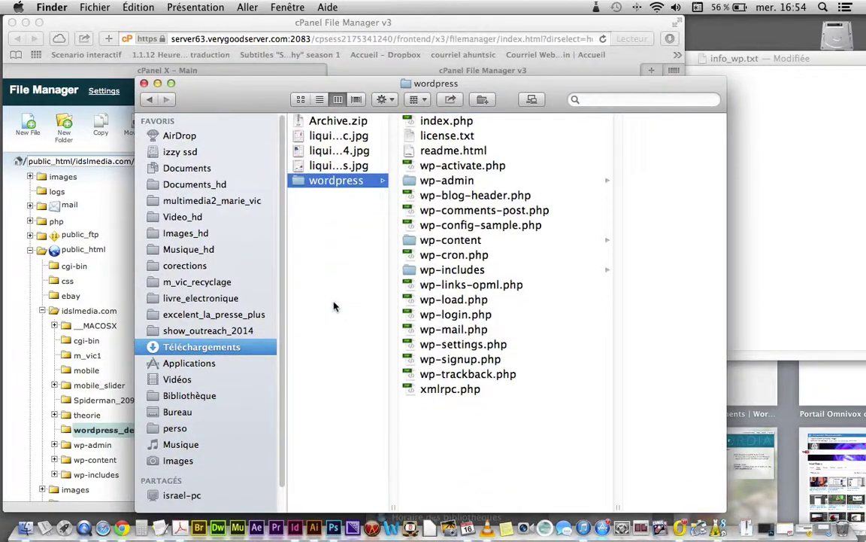
click(339, 123)
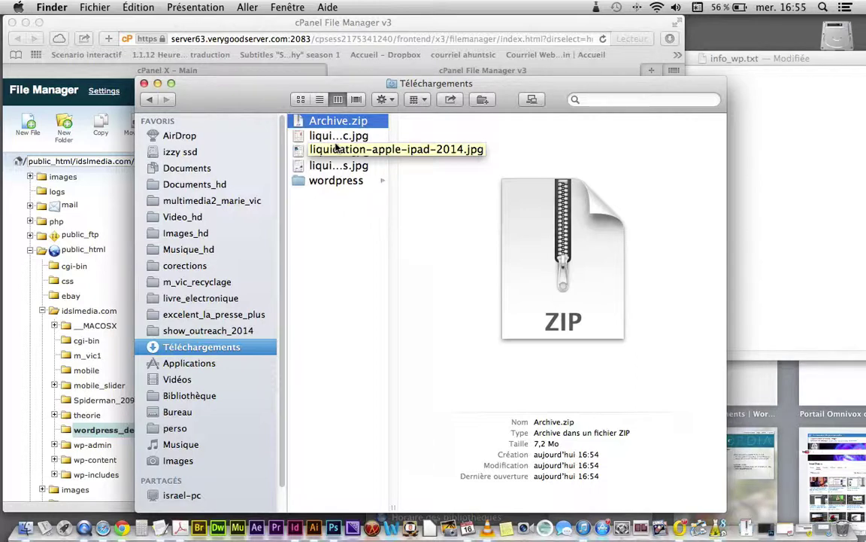
drag(259, 100, 475, 105)
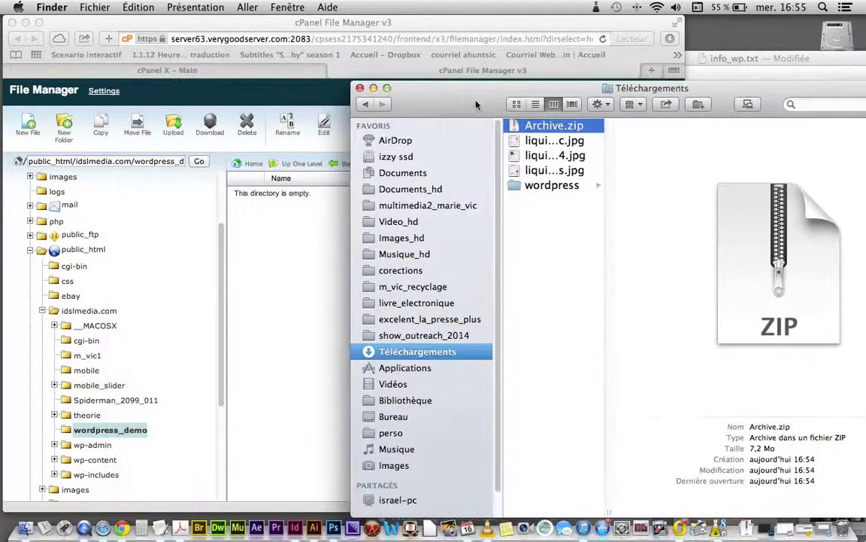
click(245, 272)
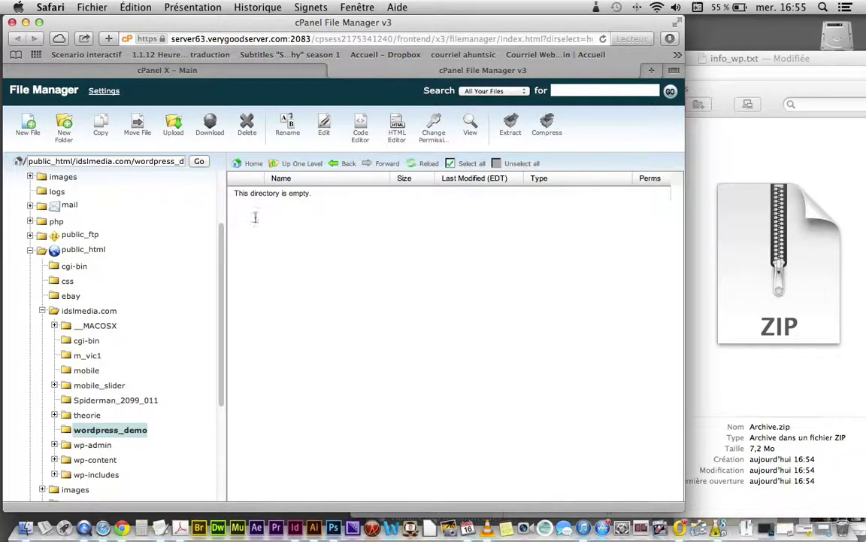
Step: Start uploading Archive.zip from the local worpress folder, then open a new Safari window
click(172, 134)
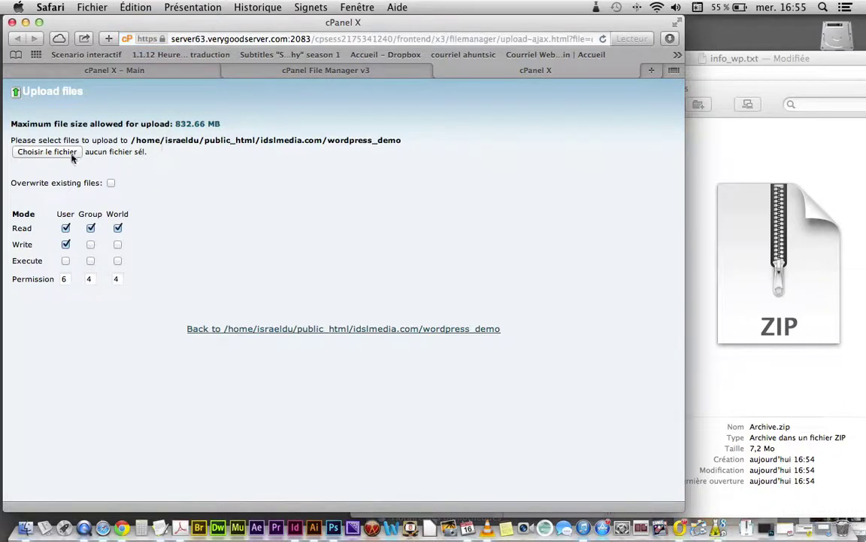
click(73, 154)
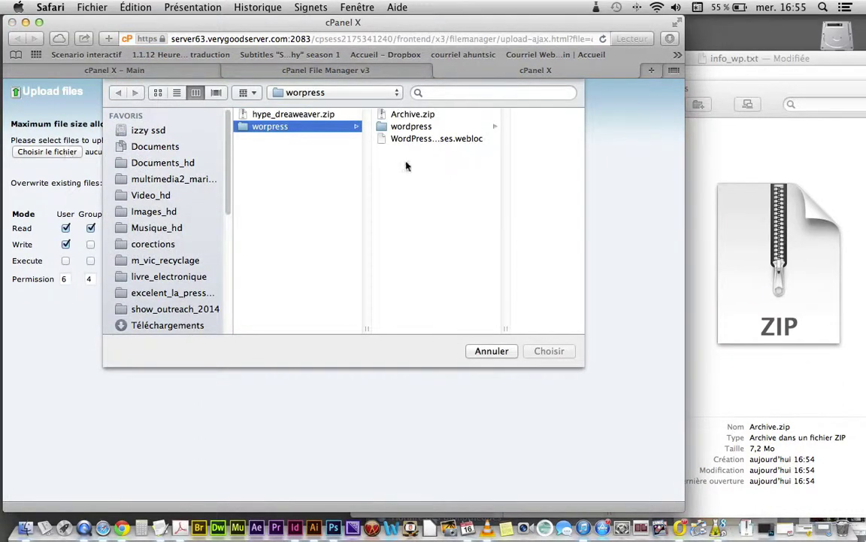
click(406, 115)
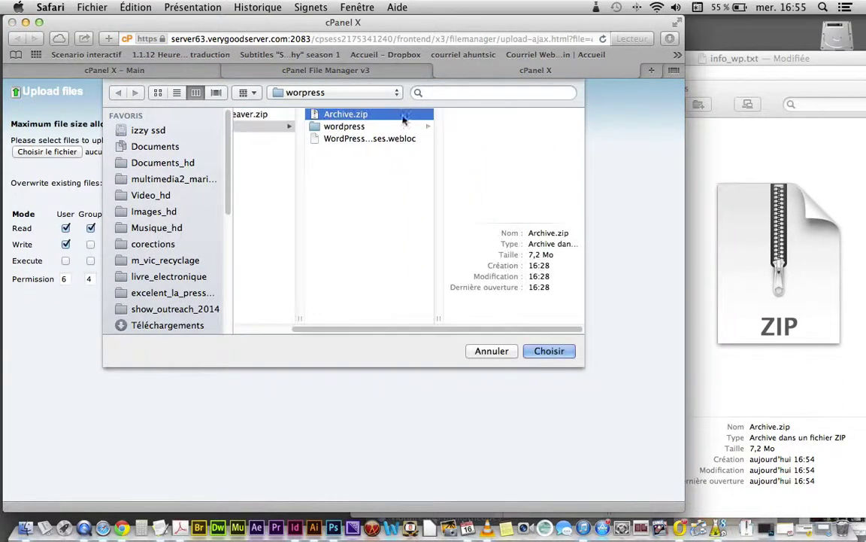
click(548, 351)
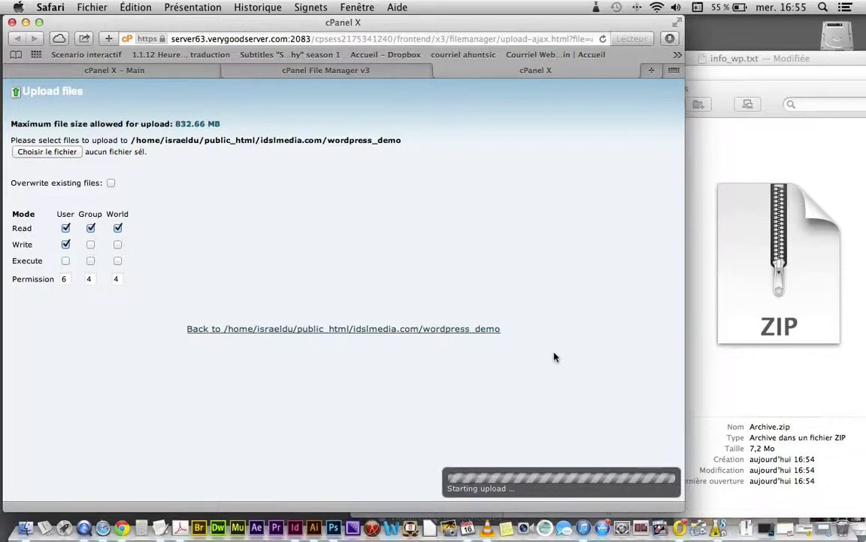
key(super+n)
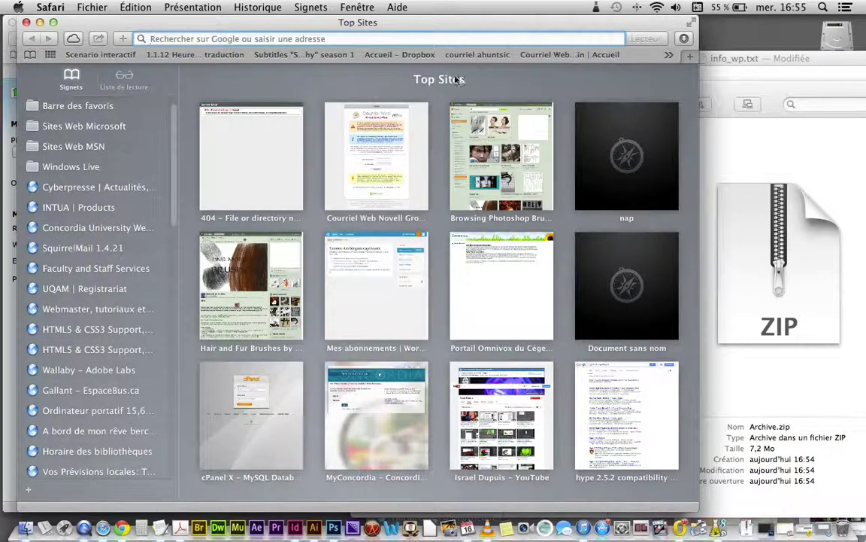
Step: Go to themeforest.net and open the Bulwark Business WordPress Theme from the WordPress category
text(themefo)
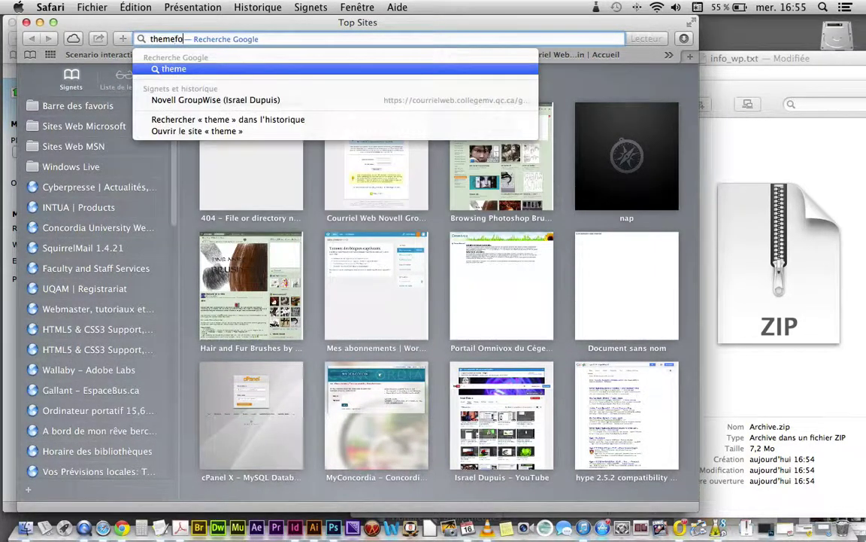
text(rest.com)
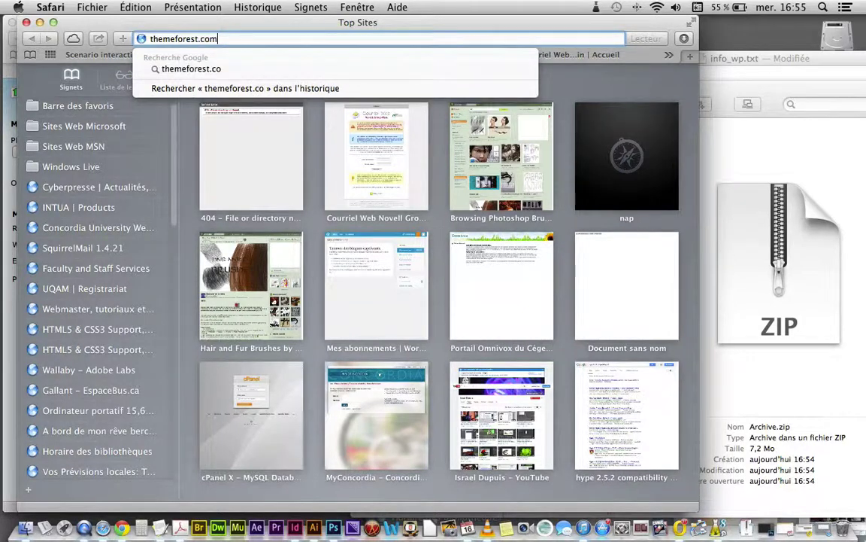
key(Return)
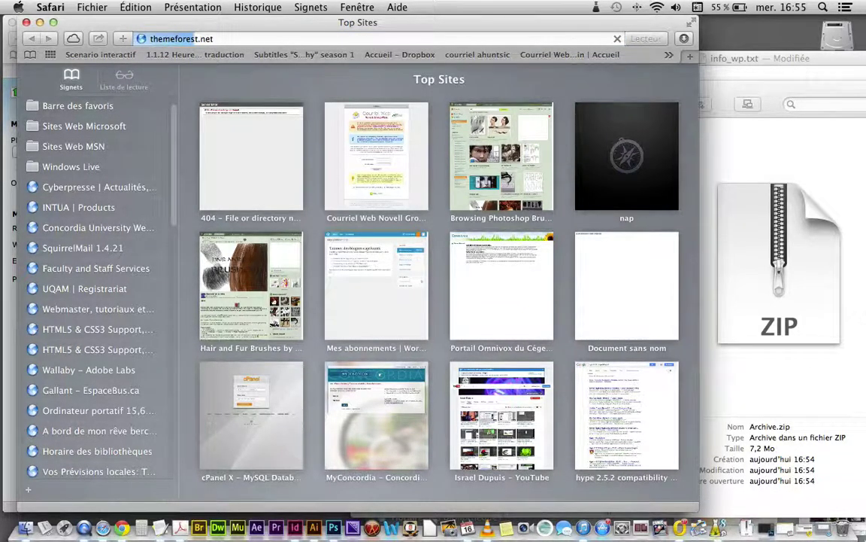
key(Return)
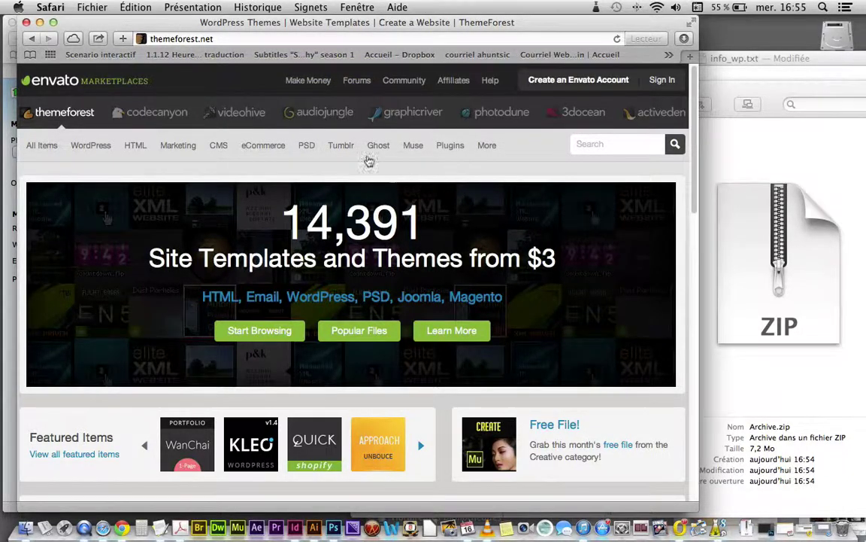
click(100, 149)
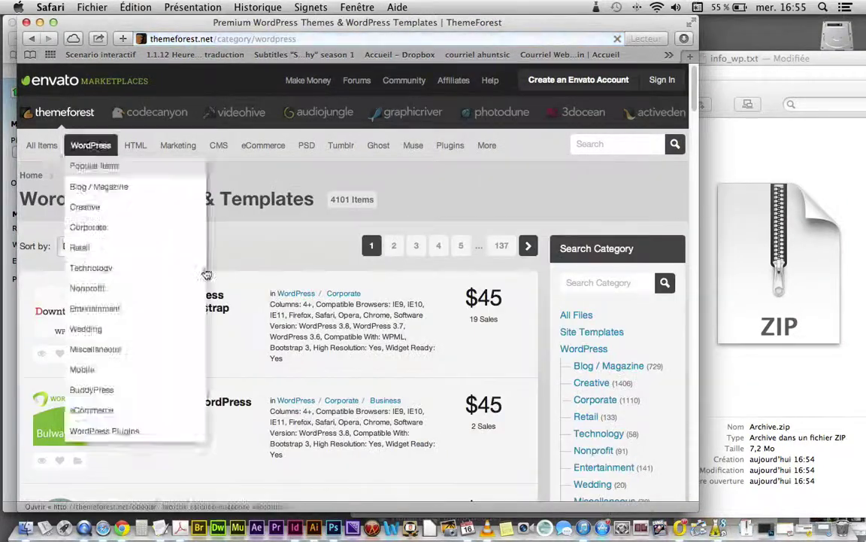
scroll(188, 351, down, 3)
click(187, 321)
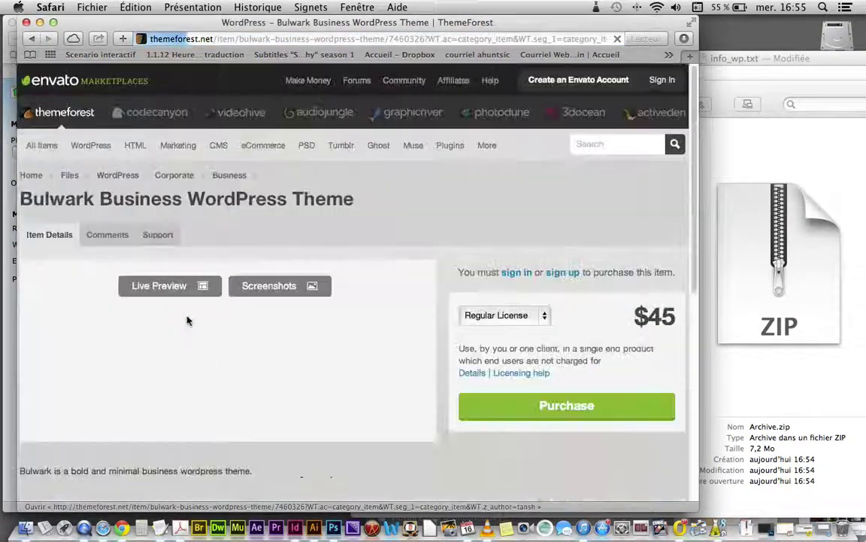
Step: View the Bulwark theme's live preview, advance to the Video support slide, and move the window aside
scroll(185, 331, down, 5)
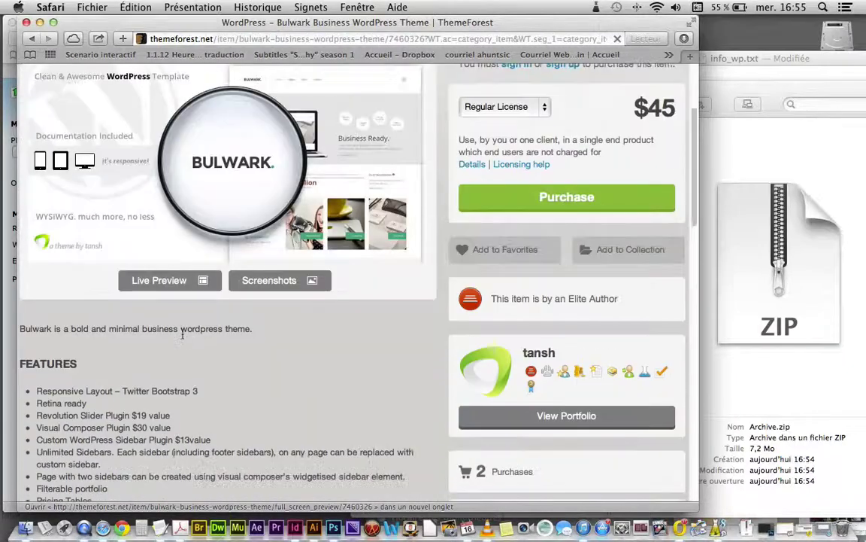
click(193, 290)
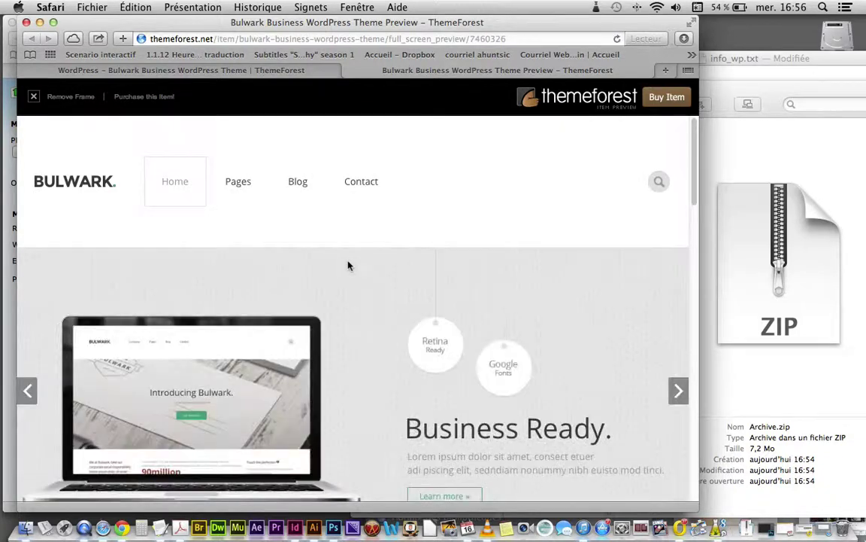
scroll(354, 271, down, 5)
scroll(372, 291, up, 2)
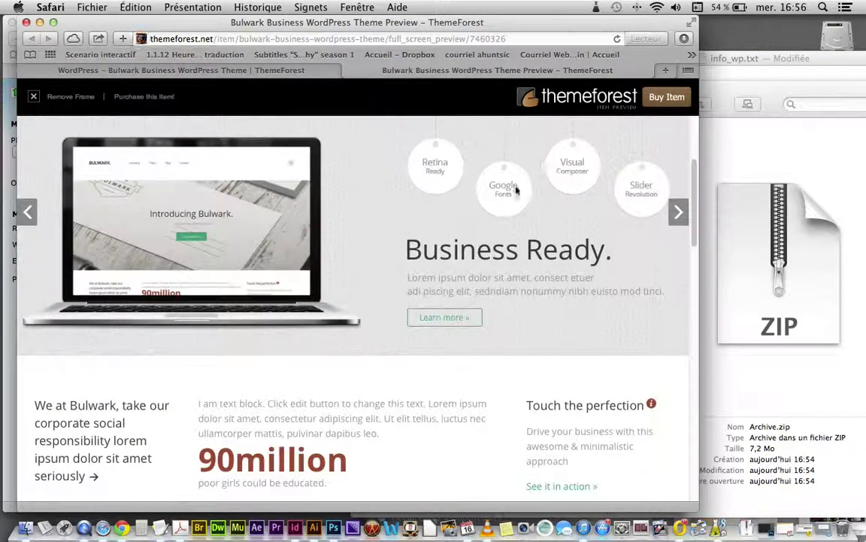
click(677, 212)
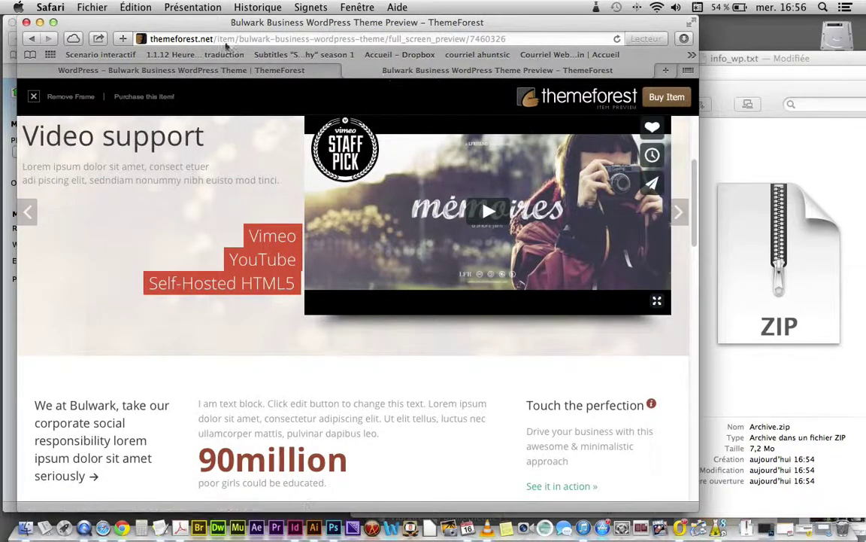
drag(47, 20, 390, 46)
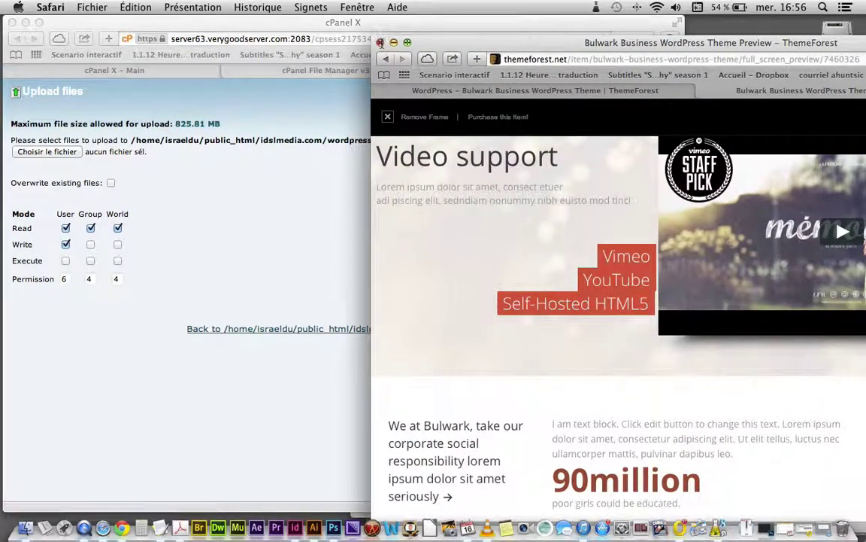
Step: Close ThemeForest, return to wordpress_demo, and right-click the uploaded 6.83 MB Archive.zip
click(380, 43)
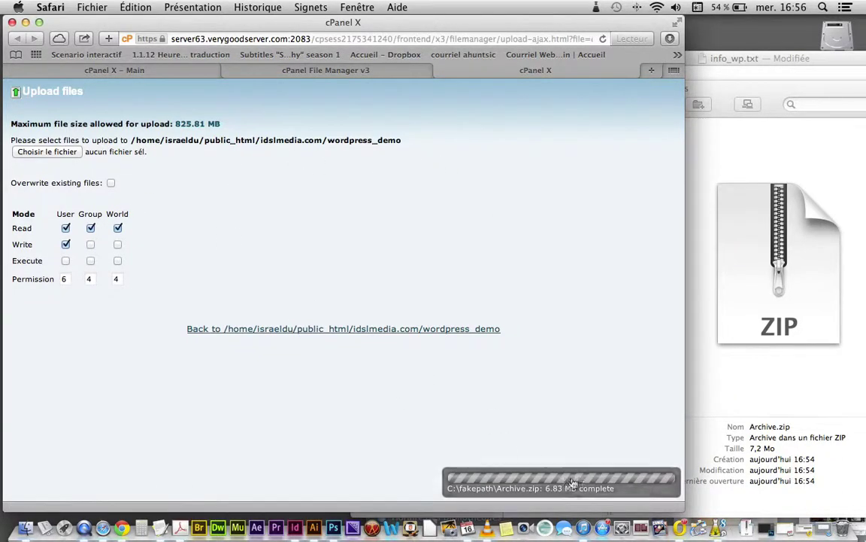
click(275, 335)
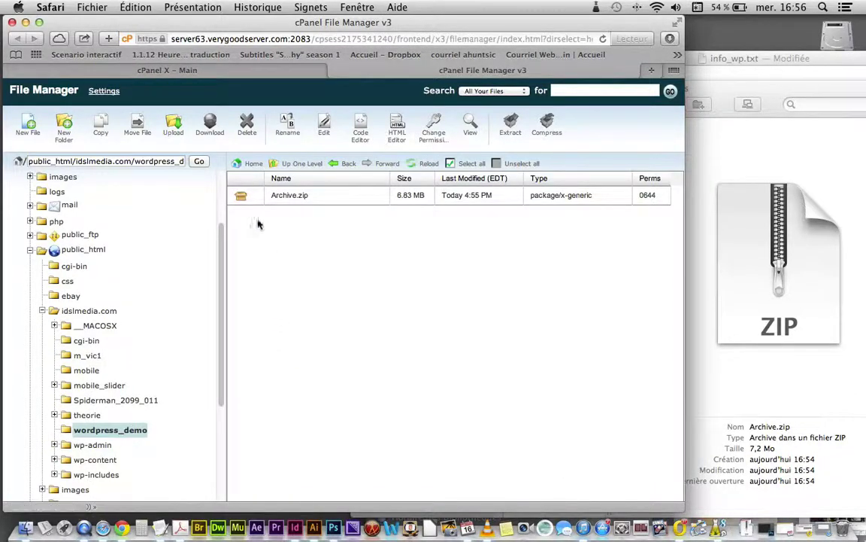
click(242, 197)
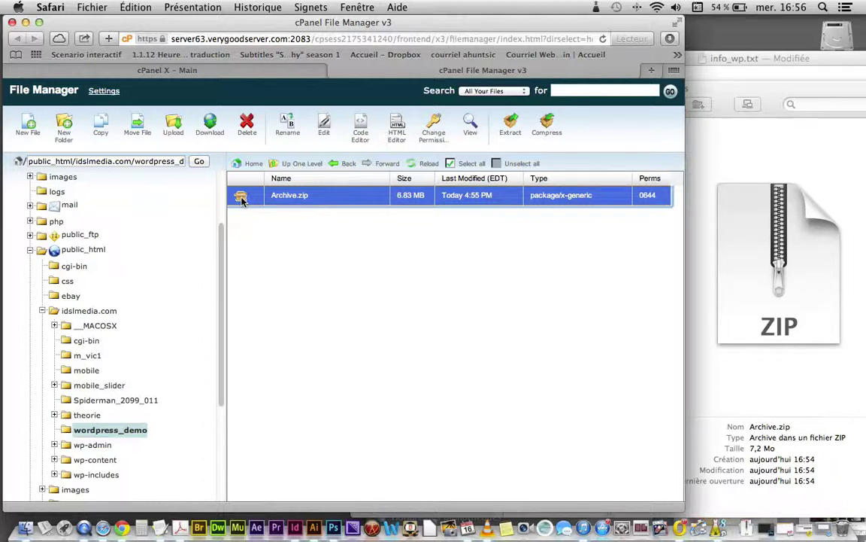
right_click(242, 200)
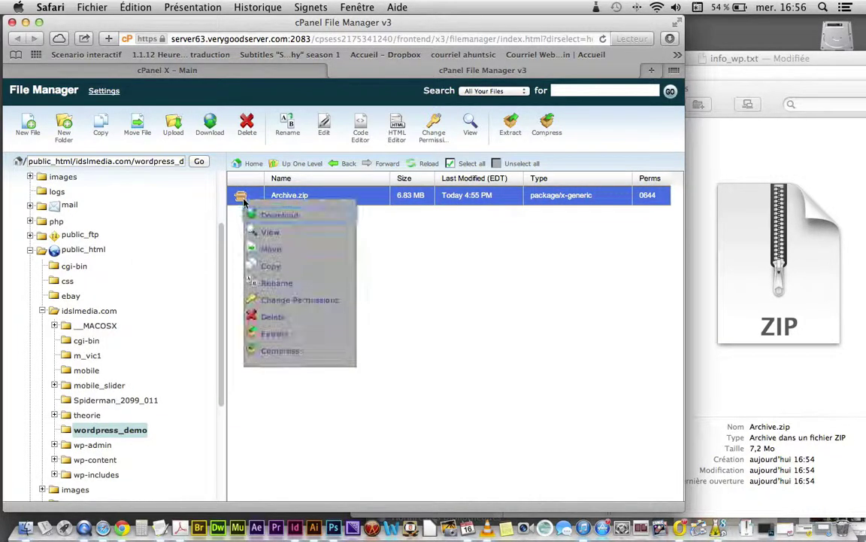
Step: Extract Archive.zip into wordpress_demo and close the extraction results
click(274, 333)
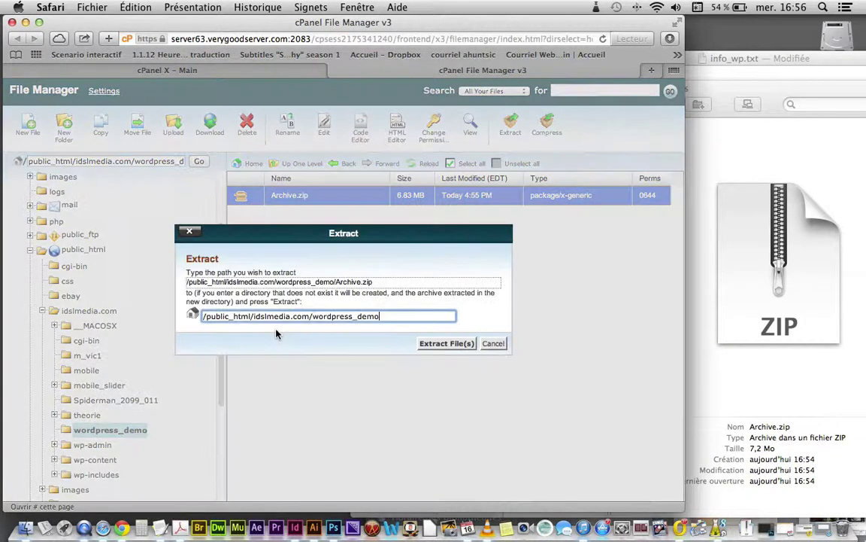
click(447, 344)
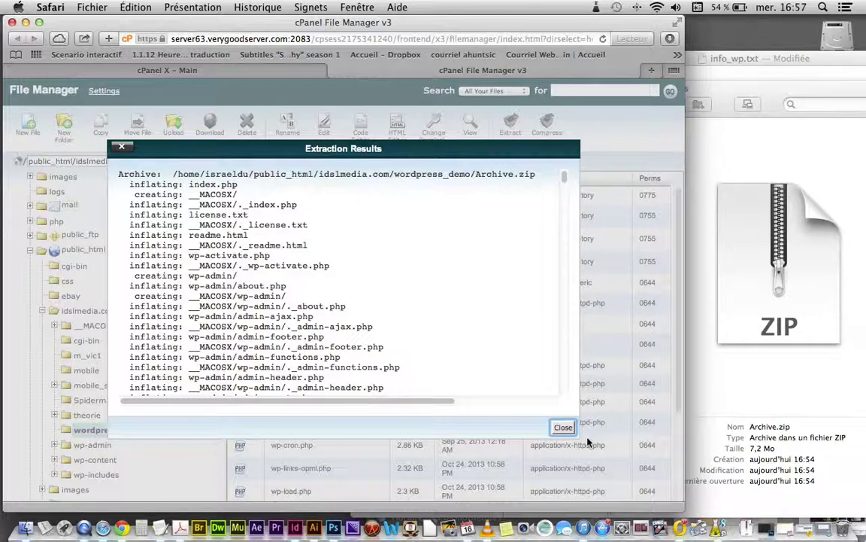
click(563, 429)
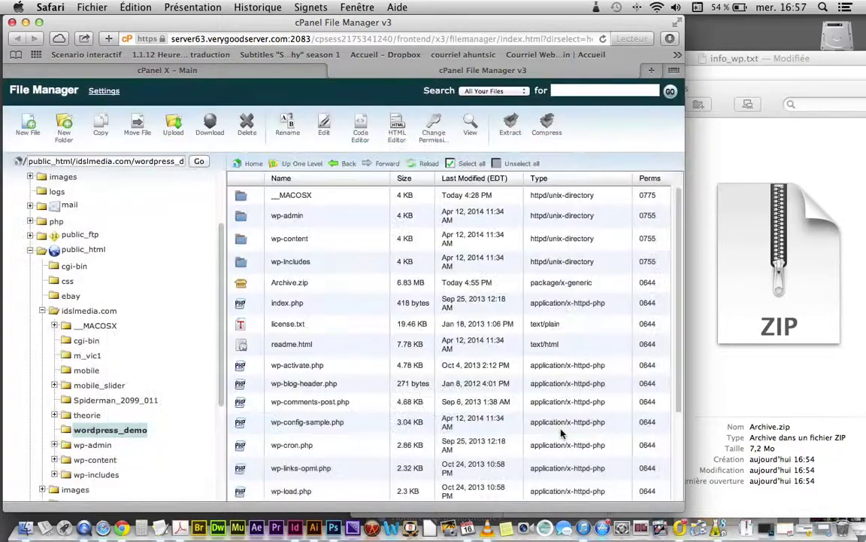
scroll(325, 340, down, 3)
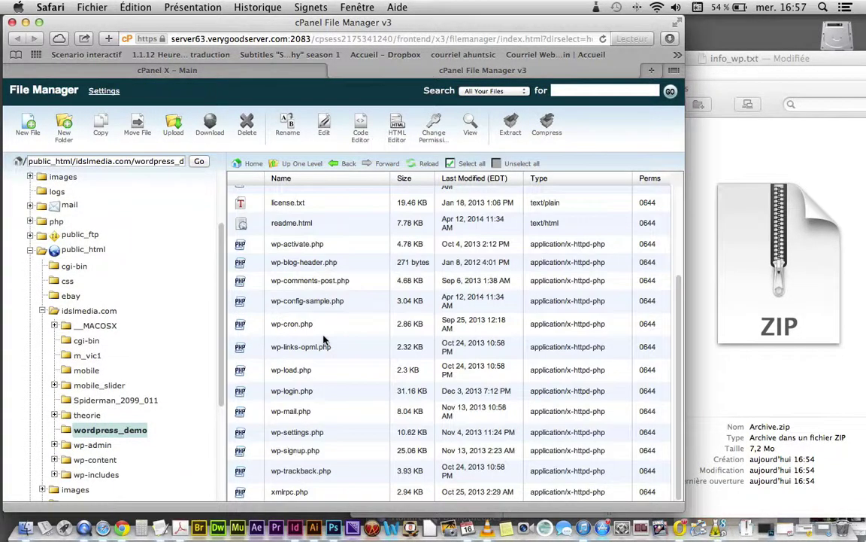
scroll(290, 301, up, 5)
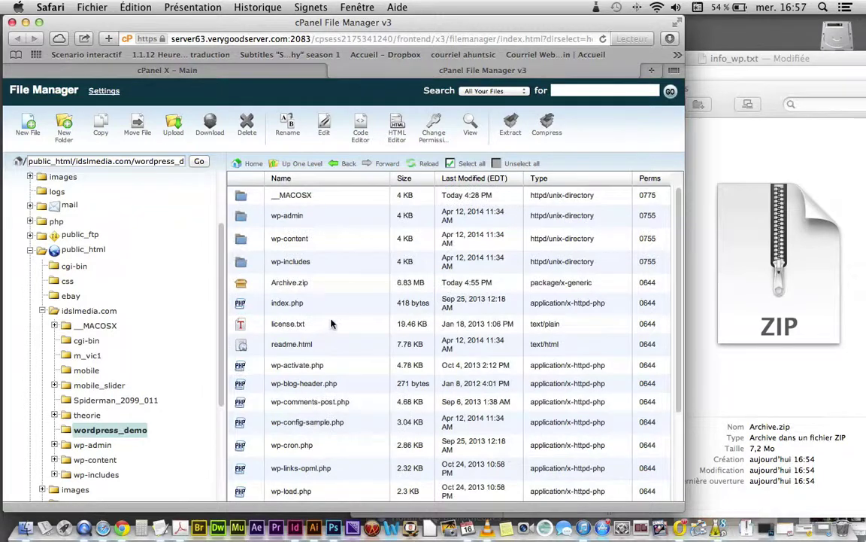
Step: Delete Archive.zip from the wordpress_demo folder
click(243, 283)
click(247, 124)
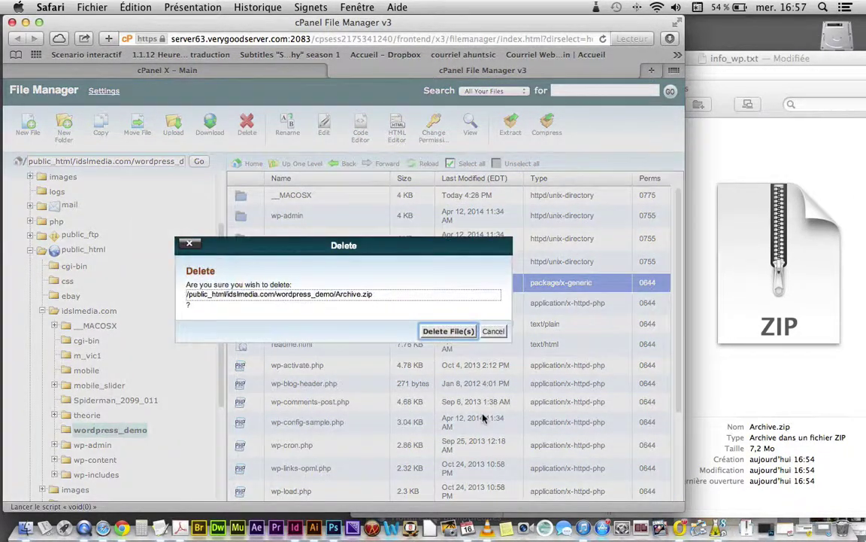
click(448, 331)
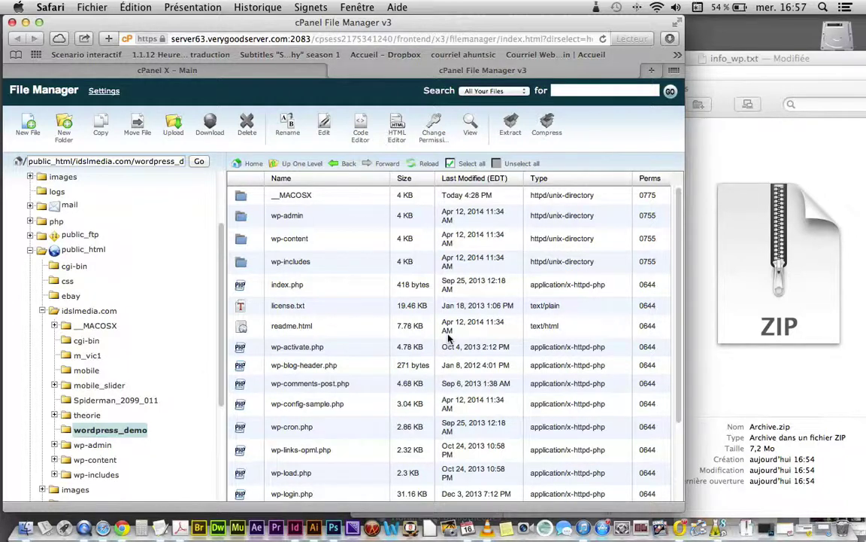
Step: Review the extracted WordPress files and select index.php
scroll(417, 383, down, 3)
scroll(412, 395, up, 3)
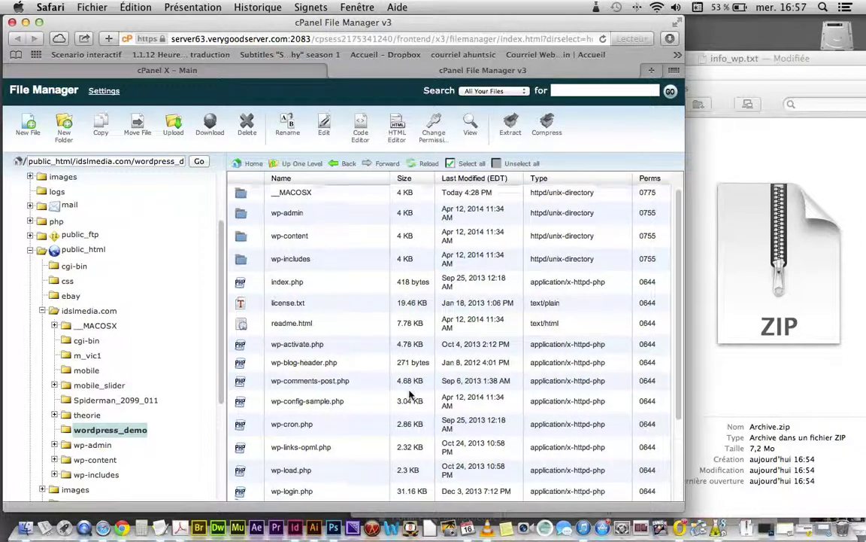
scroll(410, 395, down, 3)
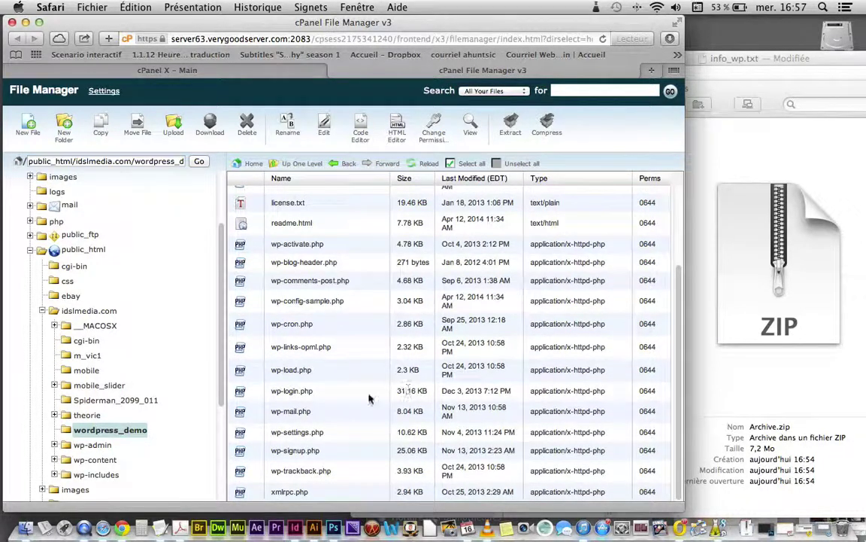
scroll(369, 399, up, 3)
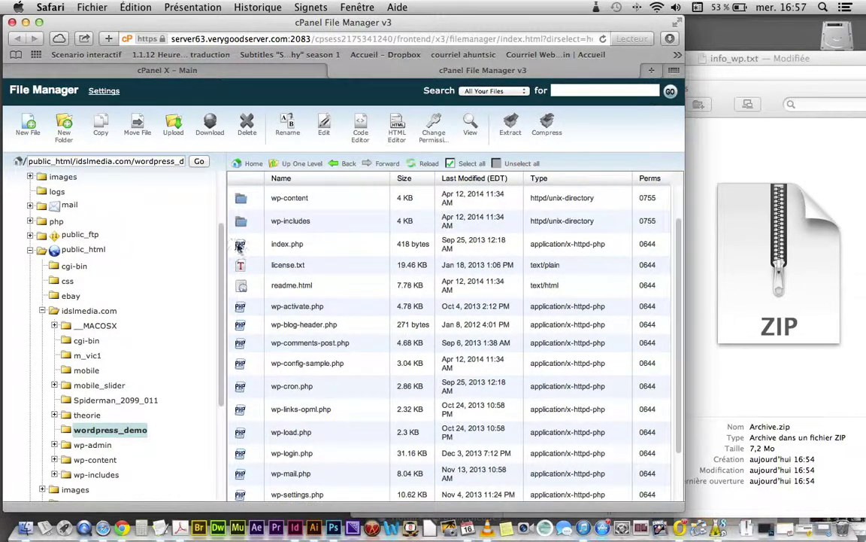
click(277, 245)
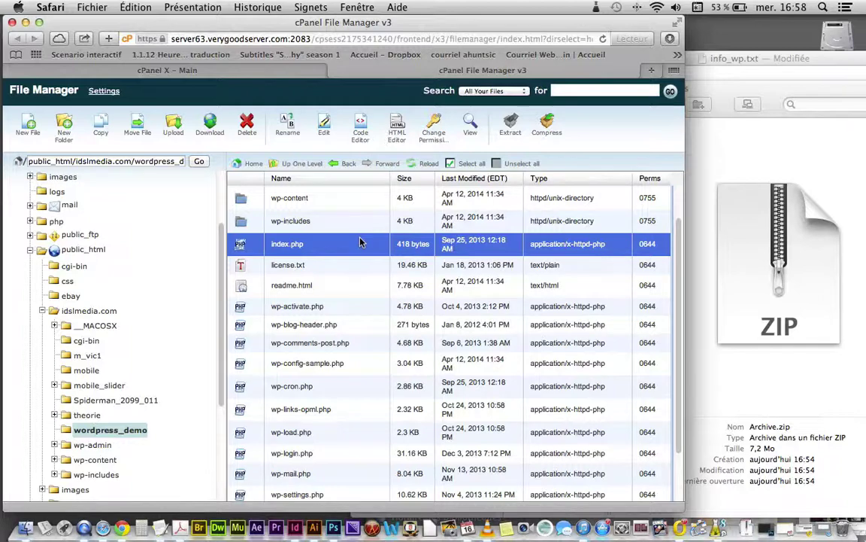
Step: Close File Manager, log out of cPanel, close its window and reposition the Top Sites window
click(334, 70)
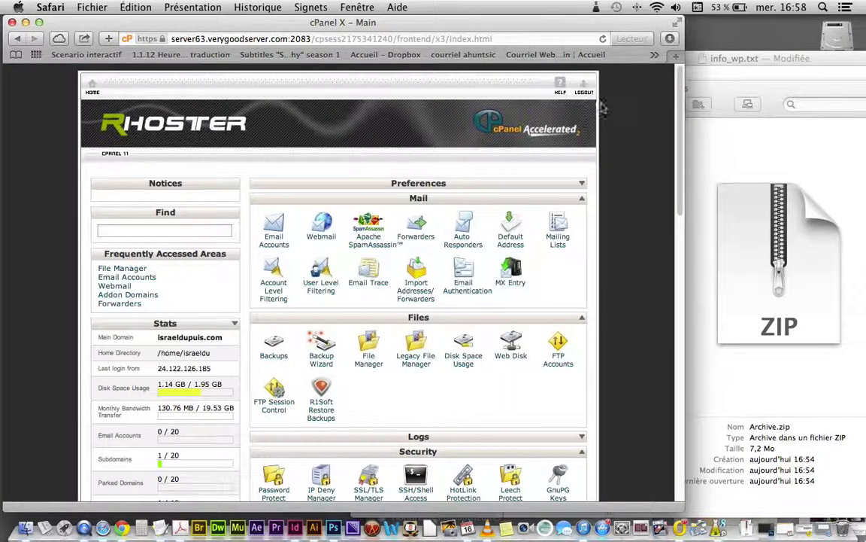
click(578, 90)
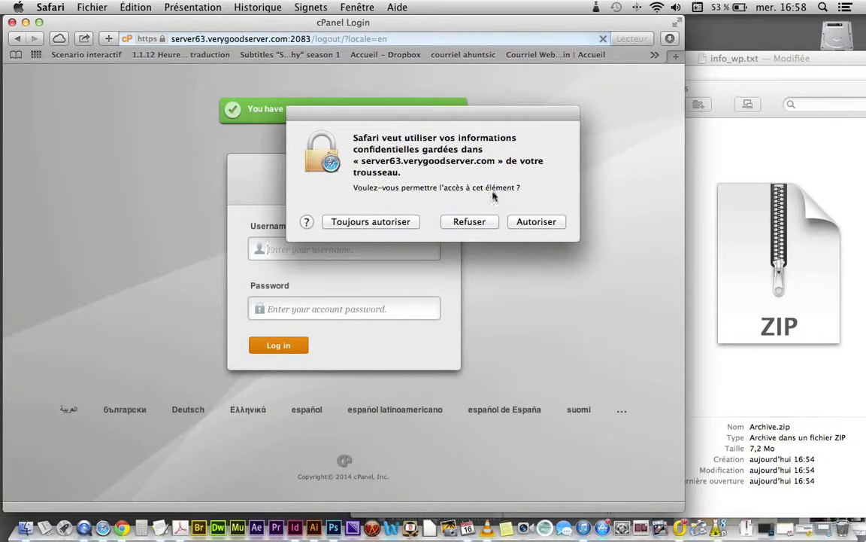
click(521, 223)
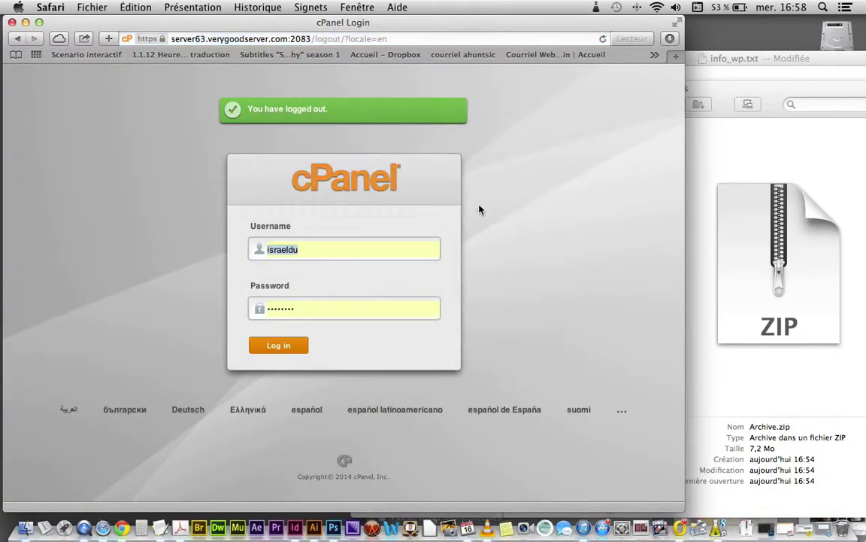
click(12, 22)
drag(570, 100, 212, 24)
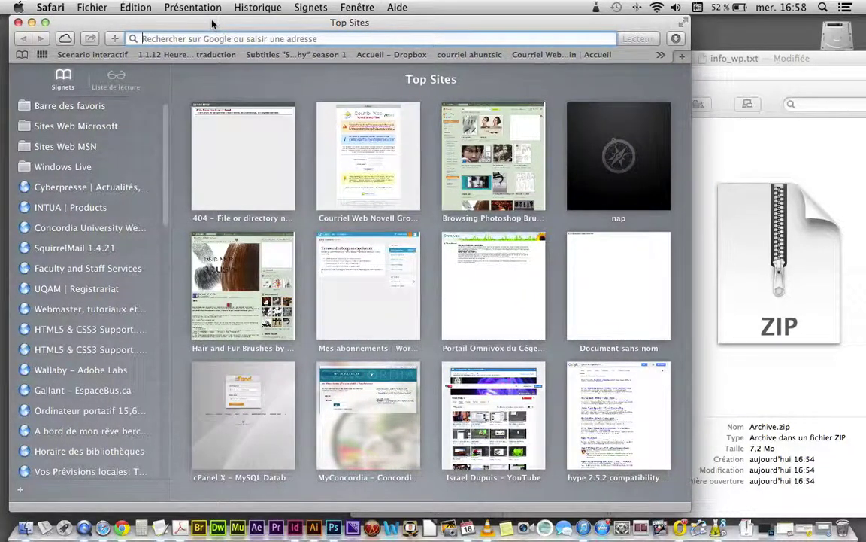
Step: Enter idslmedia.com/ in Safari's address bar
text(idsle)
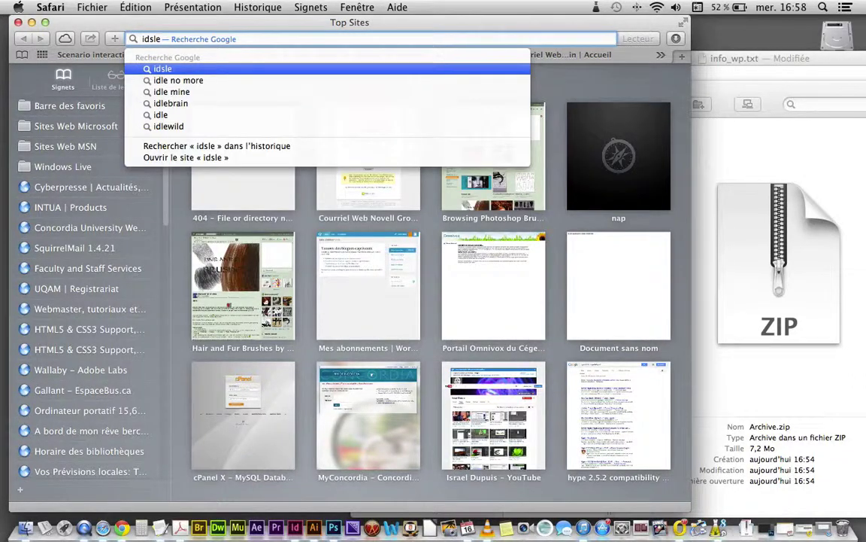
key(BackSpace)
key(BackSpace)
text(lm)
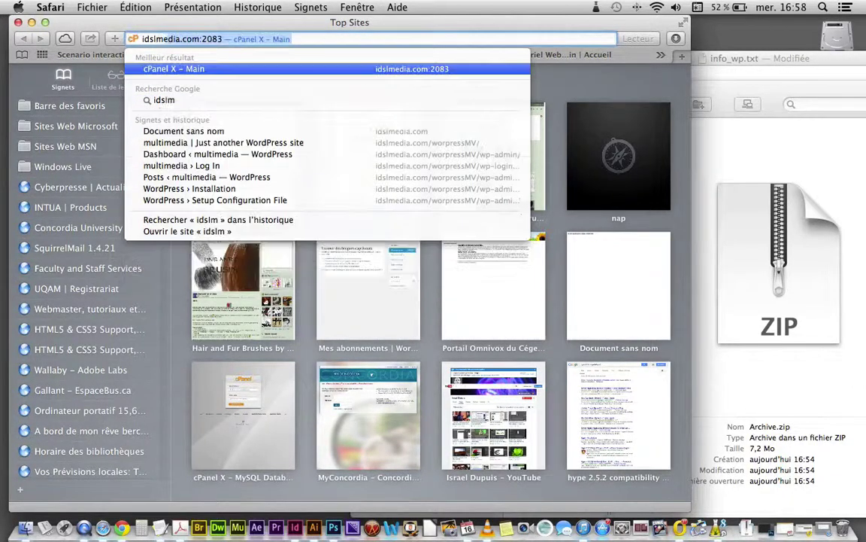
text(edia.)
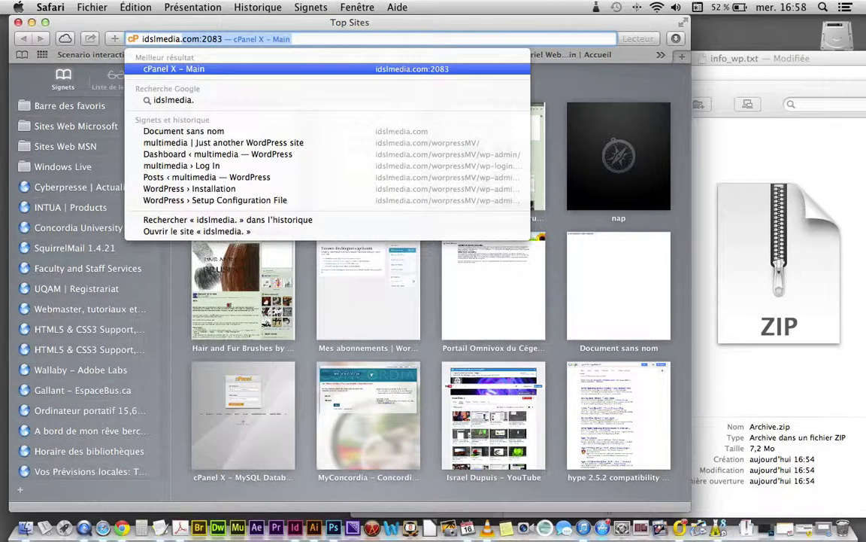
key(Right)
text(/)
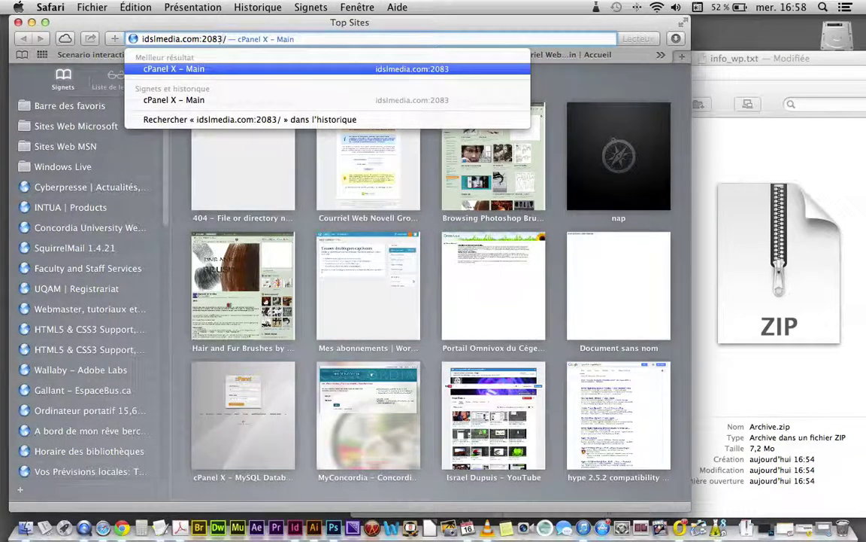
key(BackSpace)
key(BackSpace)
key(BackSpace)
key(BackSpace)
key(BackSpace)
key(BackSpace)
text(/)
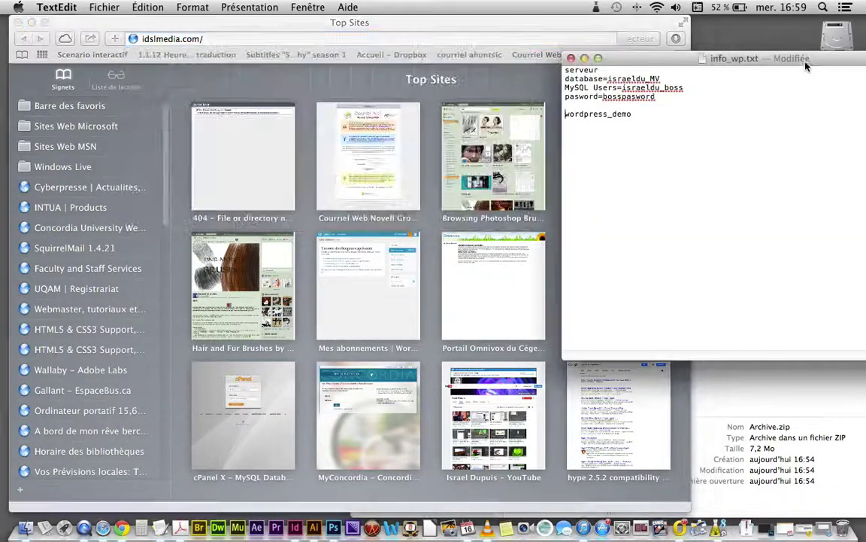
Step: Copy the folder name wordpress_demo from the info_wp.txt notes
click(726, 60)
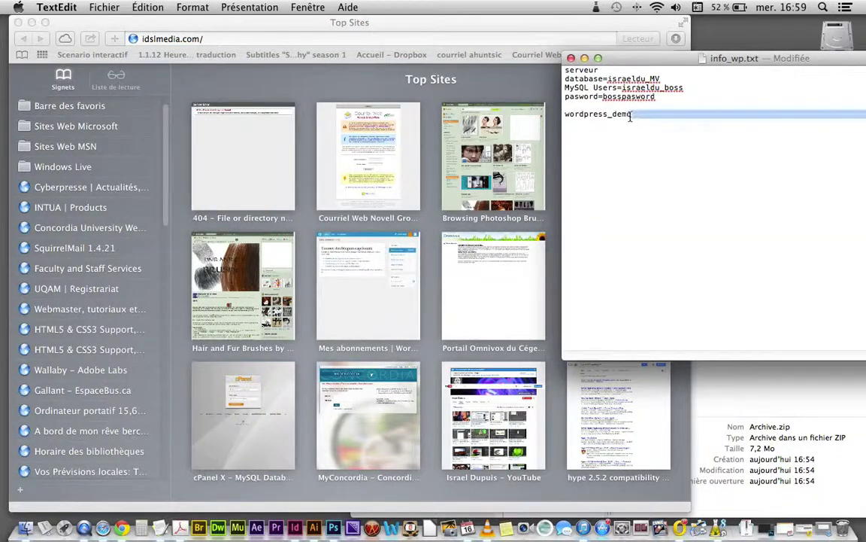
triple_click(630, 115)
drag(632, 115, 565, 114)
key(super+c)
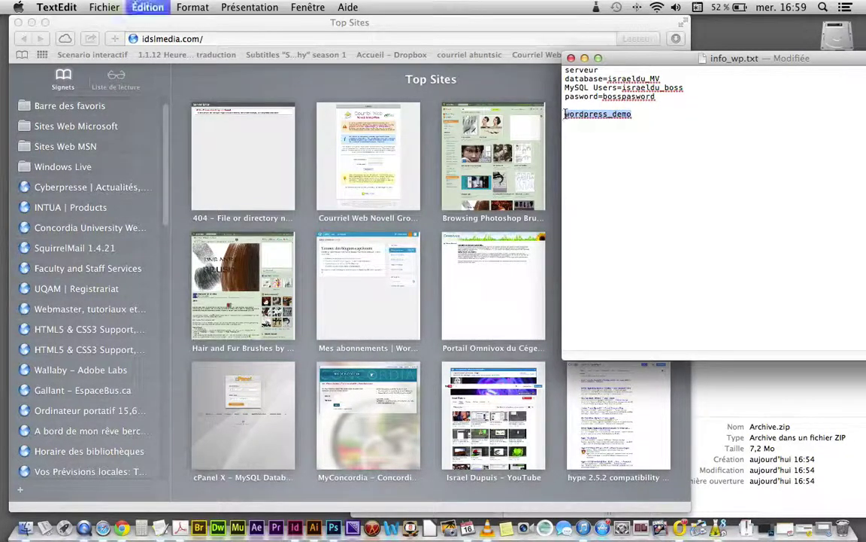
click(264, 42)
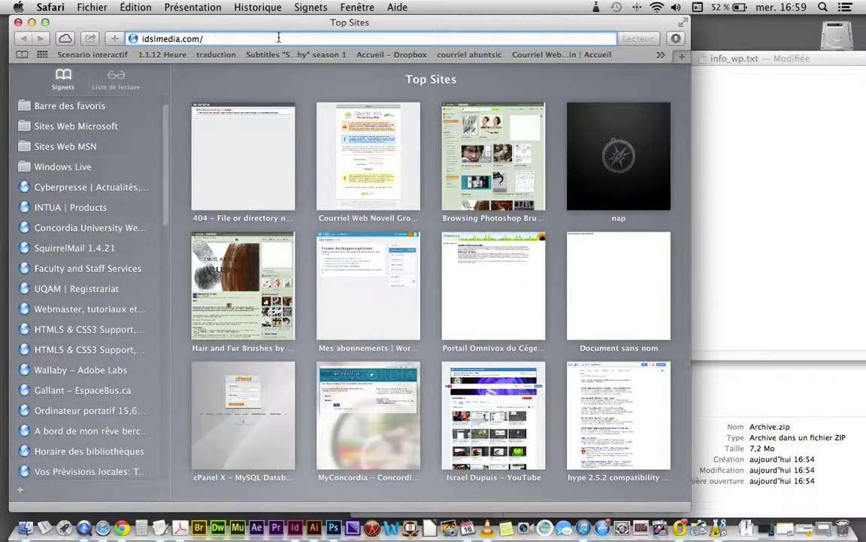
Step: Paste wordpress_demo after the domain and load idslmedia.com/wordpress_demo/
key(super+v)
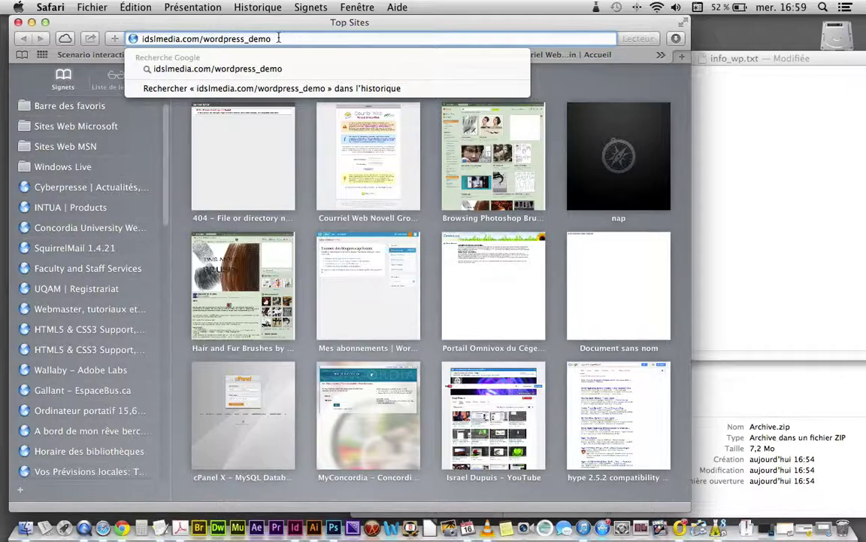
key(Return)
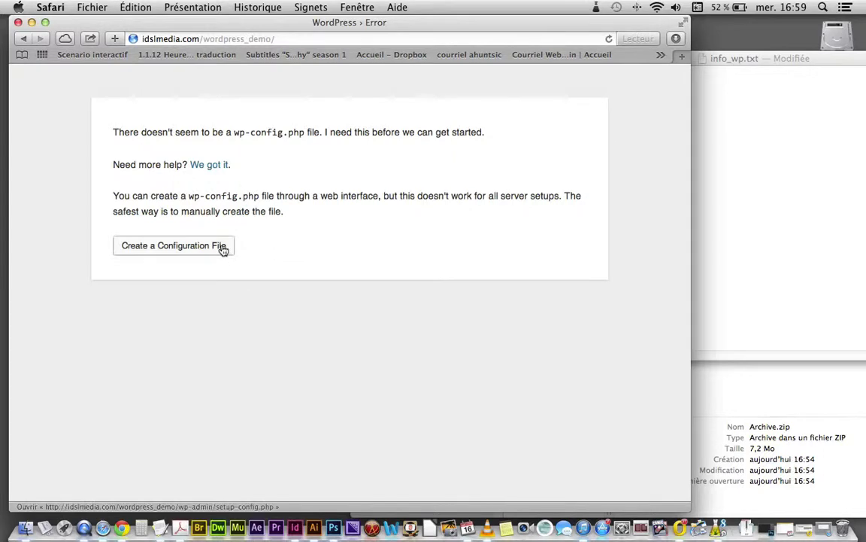
Step: Start creating the wp-config file and proceed to the database details form
click(199, 248)
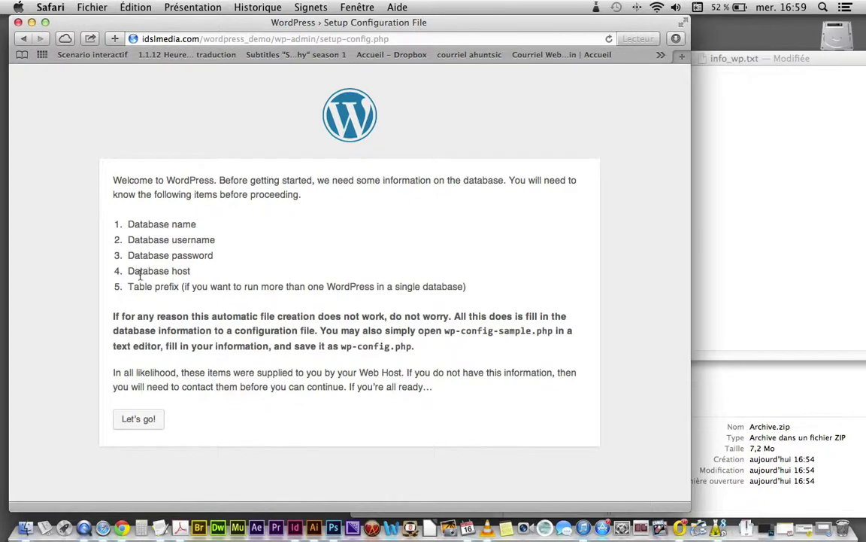
click(150, 418)
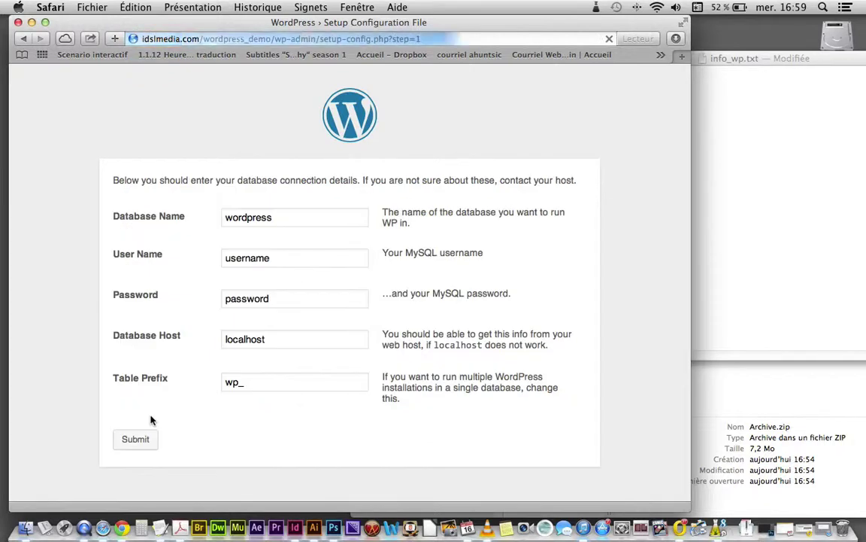
Step: Replace the default Database Name with the database name copied from info_wp.txt
click(277, 218)
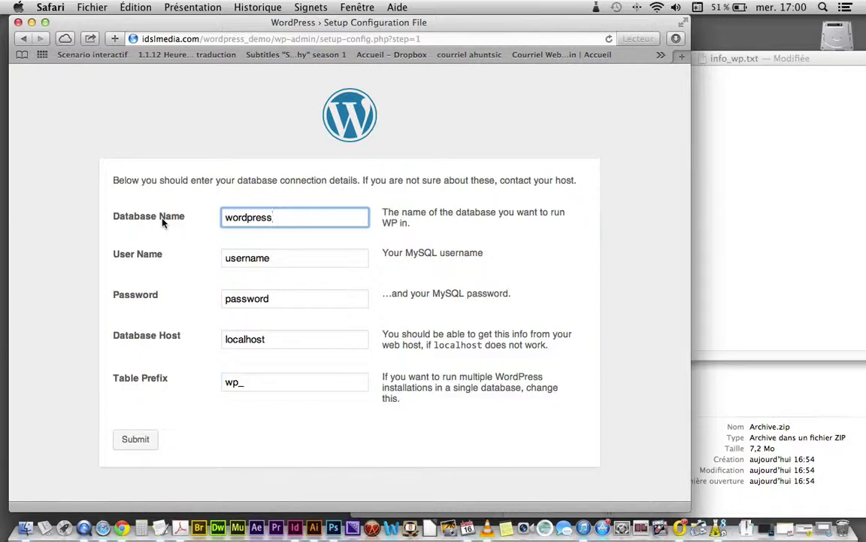
click(698, 213)
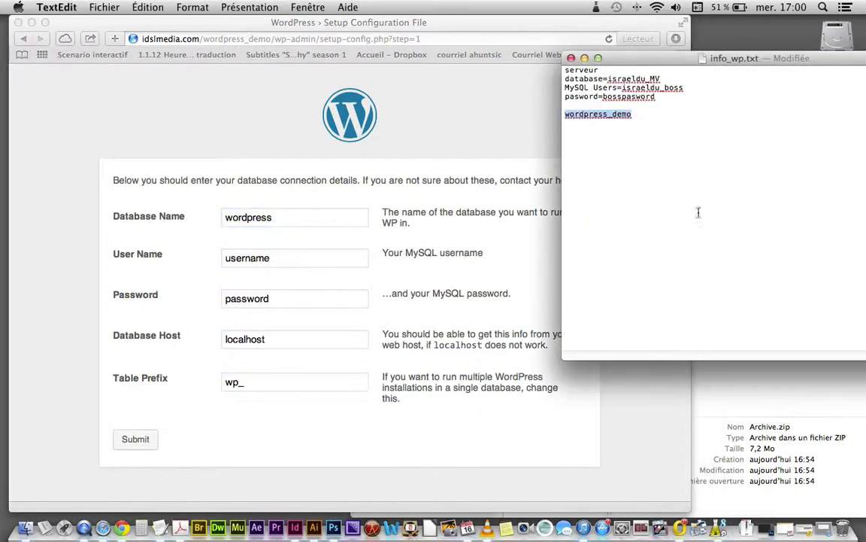
click(589, 112)
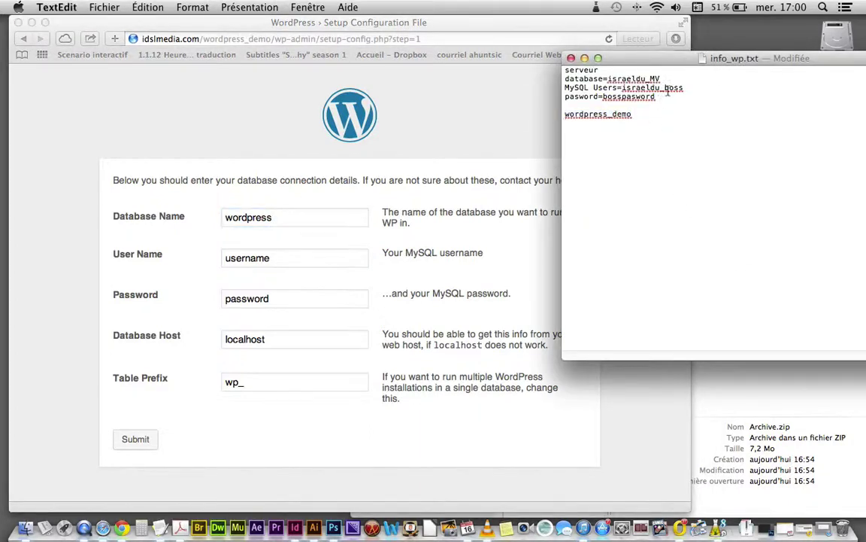
drag(661, 79, 608, 79)
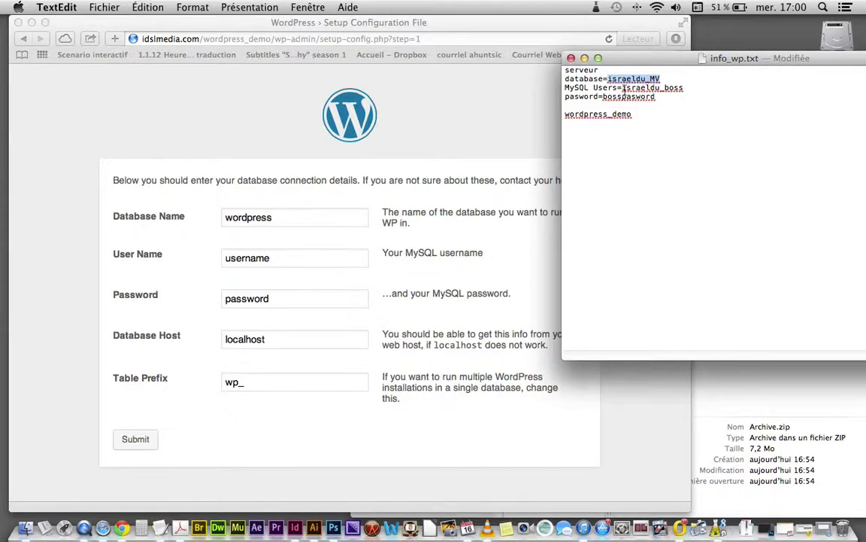
key(super+c)
click(272, 220)
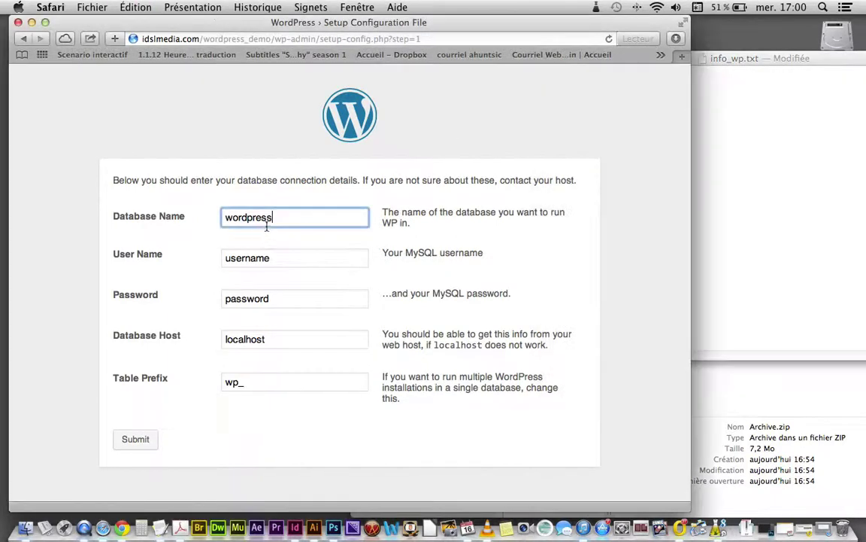
drag(275, 220, 206, 214)
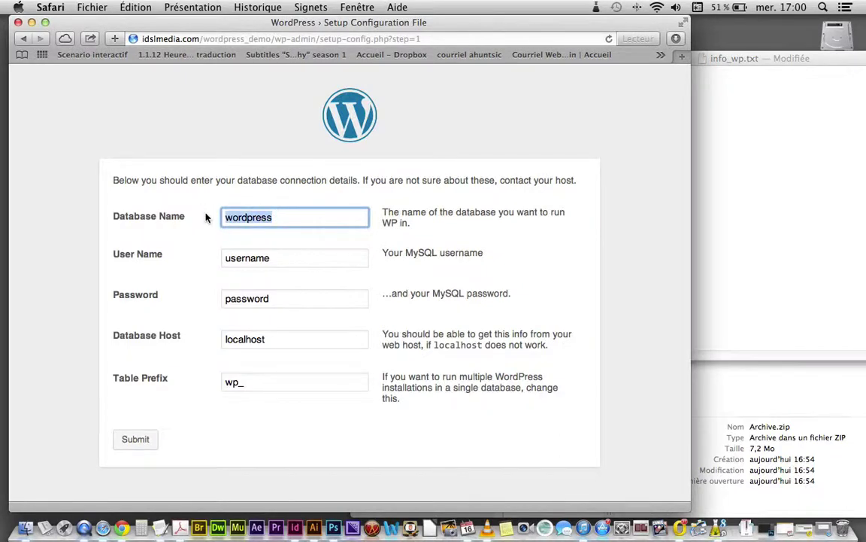
key(super+v)
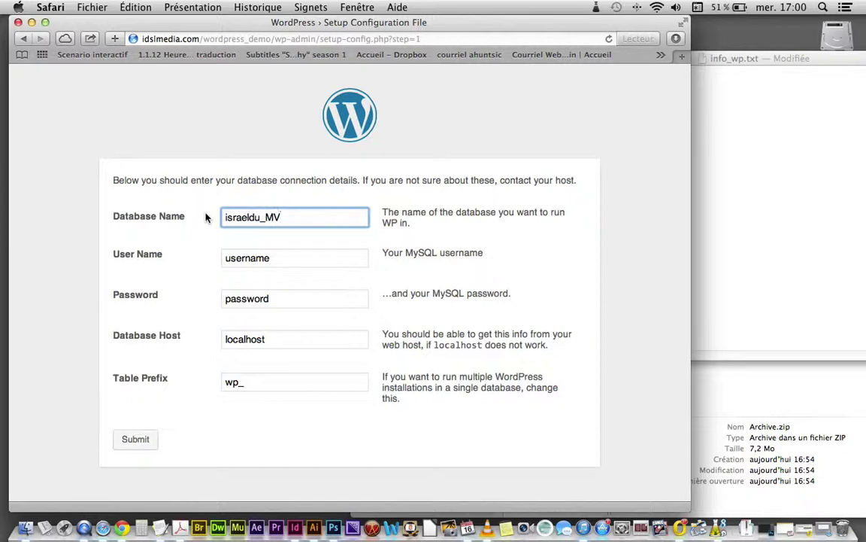
Step: Replace the default User Name with the MySQL user name from the notes
click(283, 262)
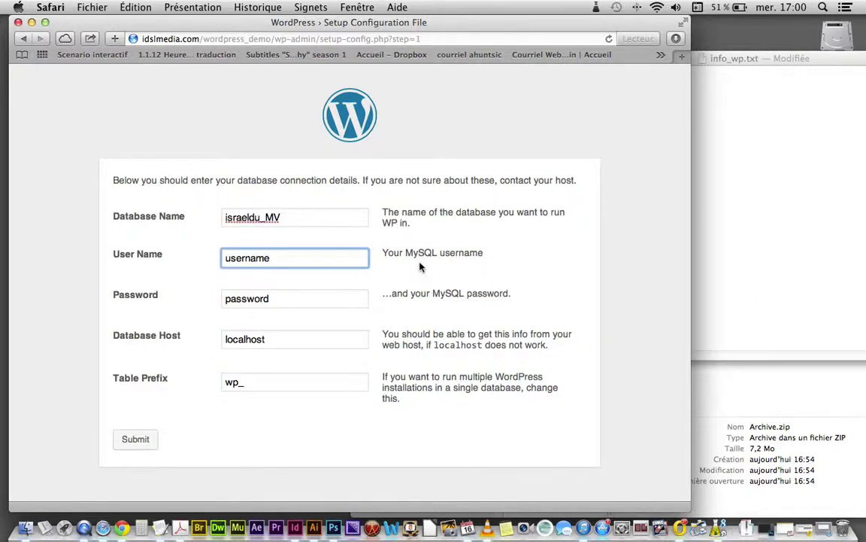
click(718, 203)
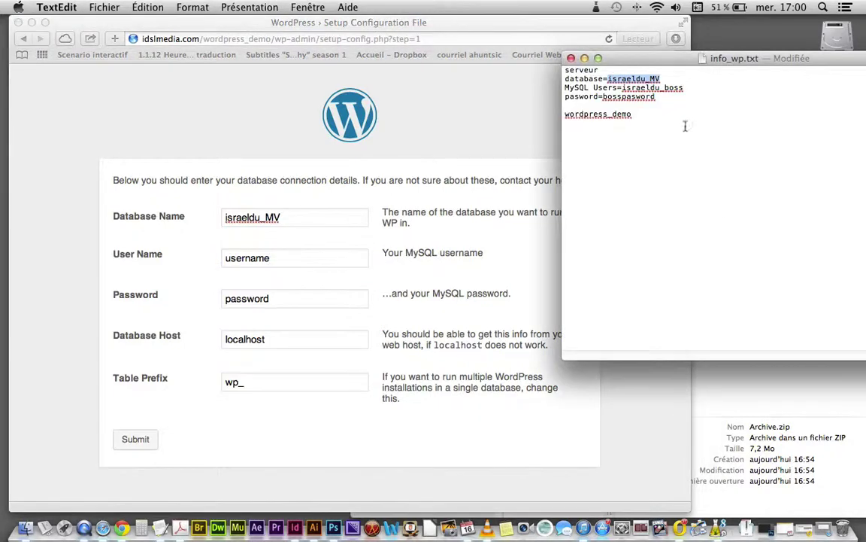
double_click(624, 88)
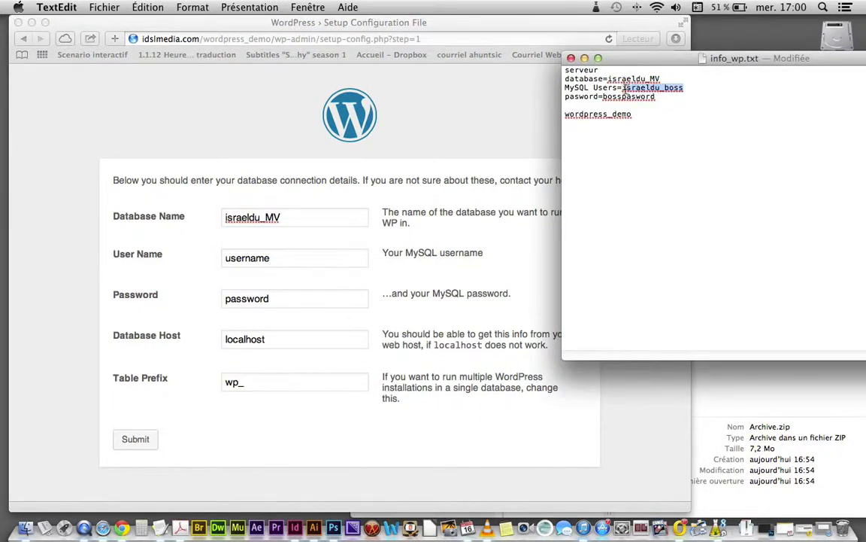
drag(683, 88, 622, 88)
click(247, 260)
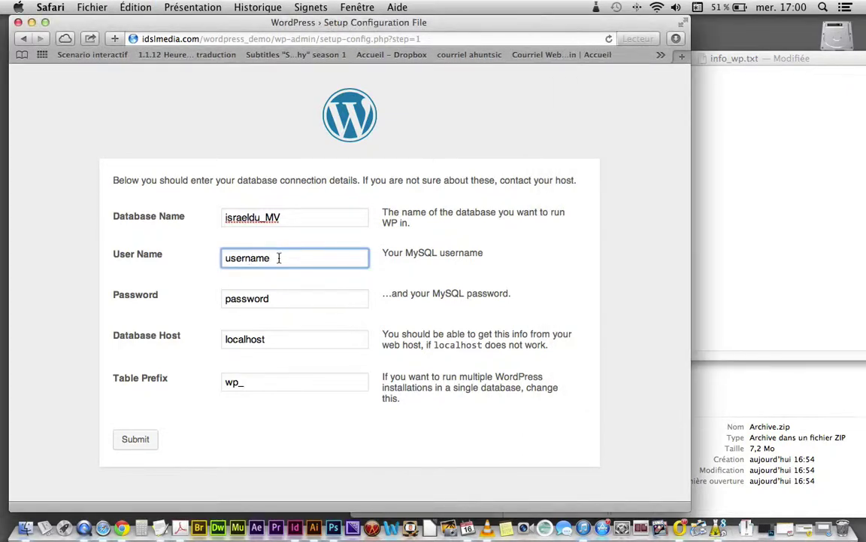
drag(278, 258, 179, 254)
key(super+v)
click(296, 299)
Step: Paste the MySQL password from the notes into the Password field
click(741, 257)
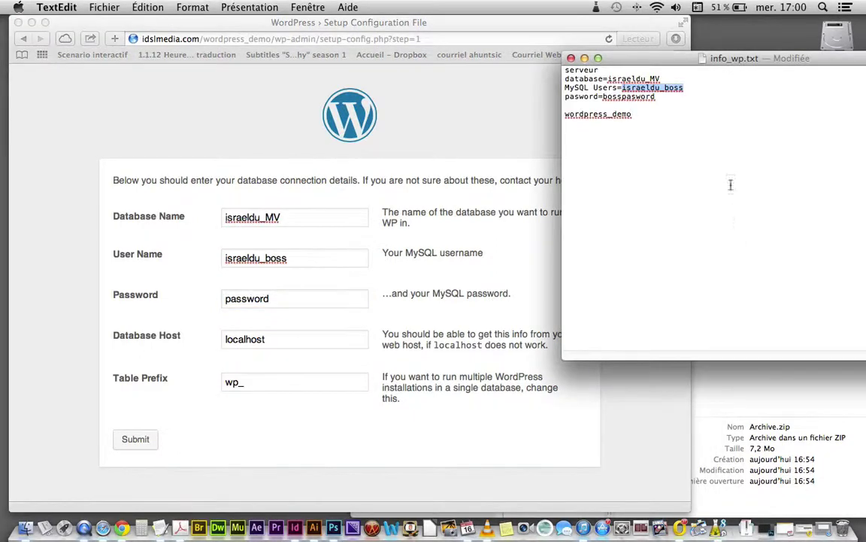
click(659, 97)
drag(660, 97, 604, 98)
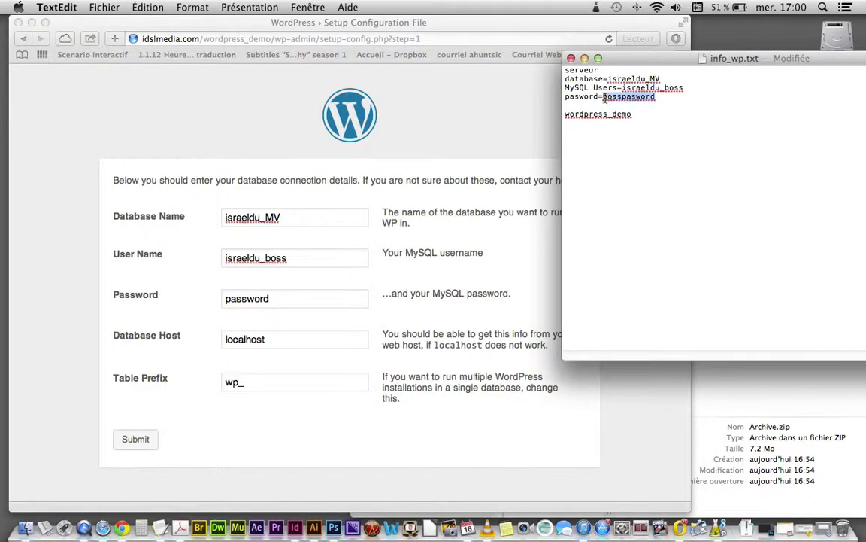
key(super+c)
click(294, 303)
drag(288, 298, 189, 298)
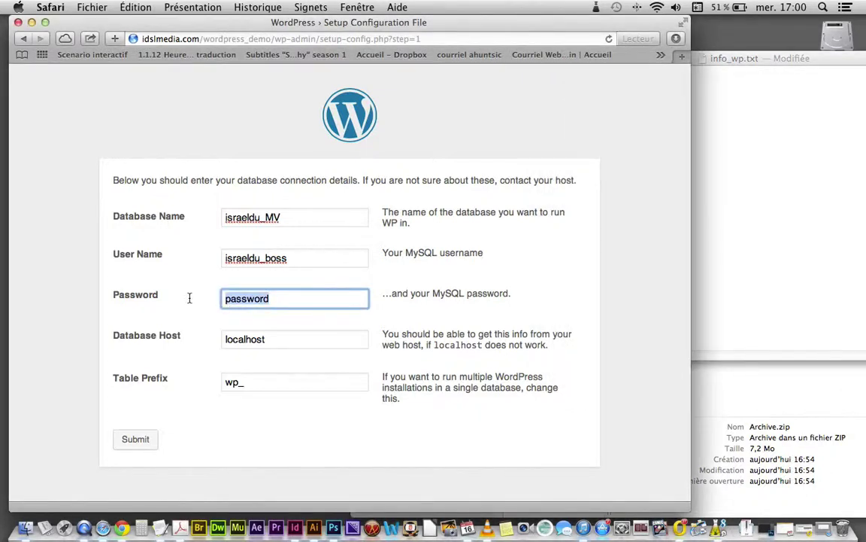
key(super+v)
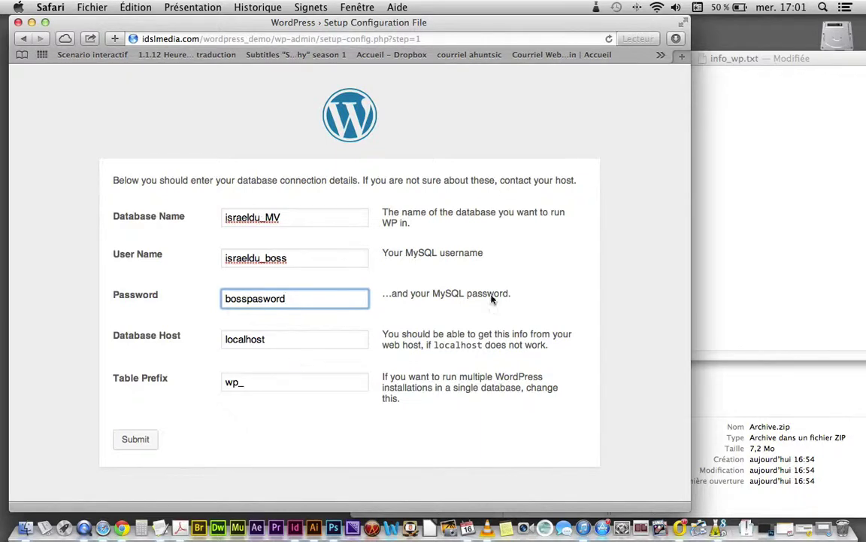
Step: Check every connection field against the notes, keeping localhost host and wp_ prefix
click(795, 244)
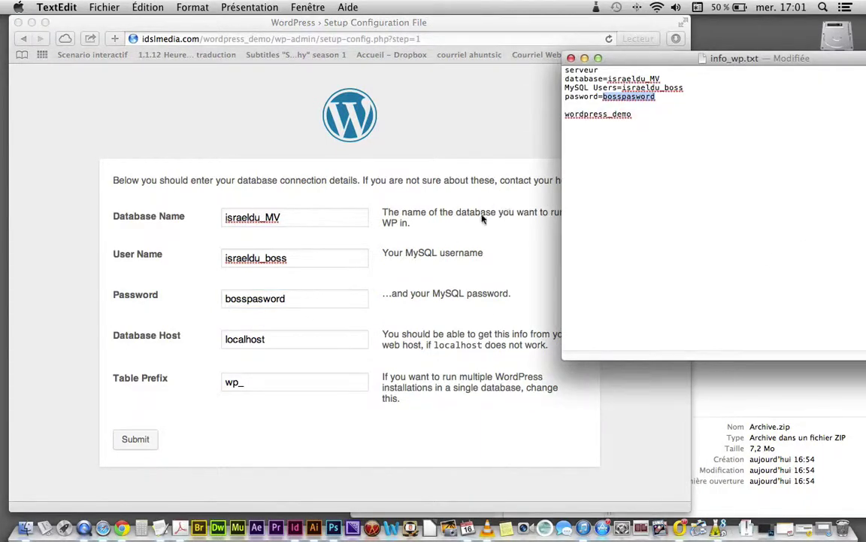
click(309, 304)
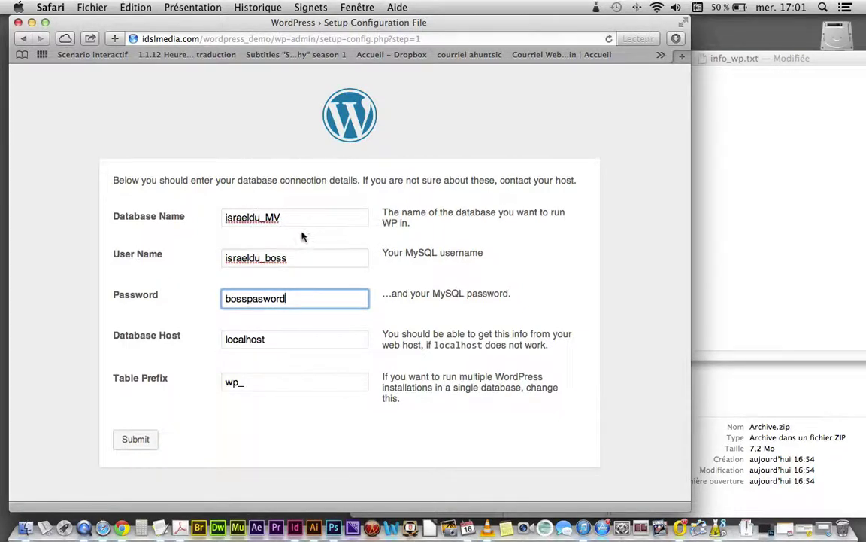
click(294, 217)
click(281, 256)
click(297, 300)
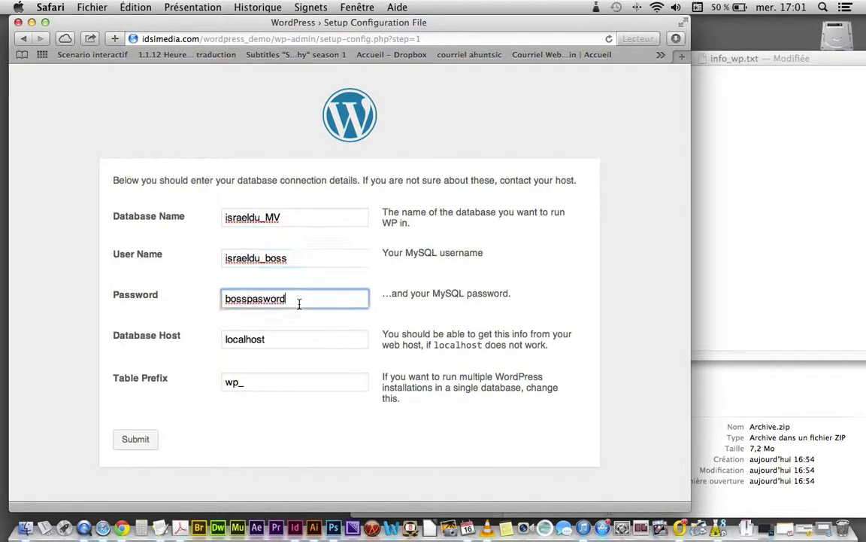
click(301, 339)
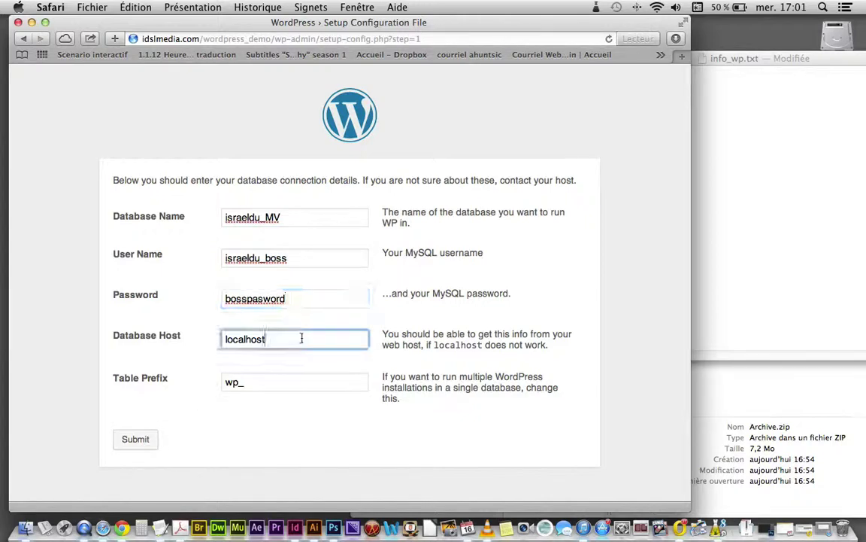
click(286, 382)
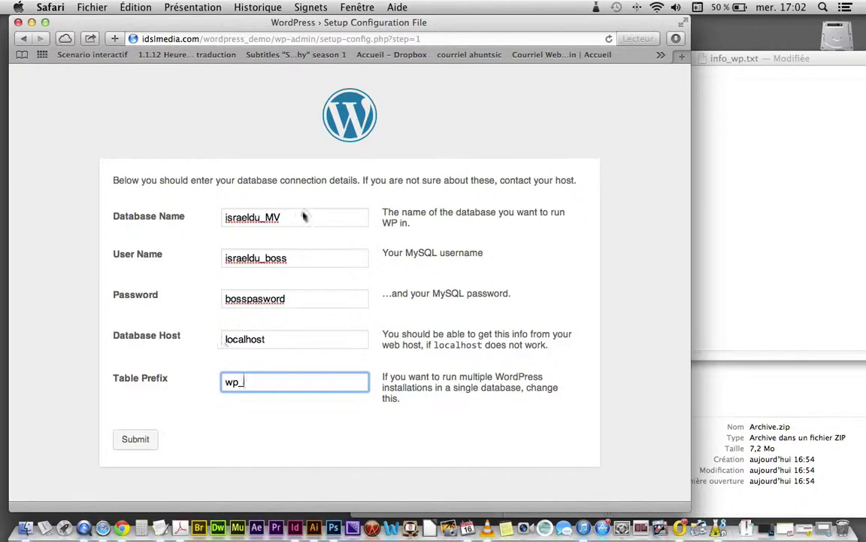
Step: Submit the database details and run the WordPress install
click(142, 444)
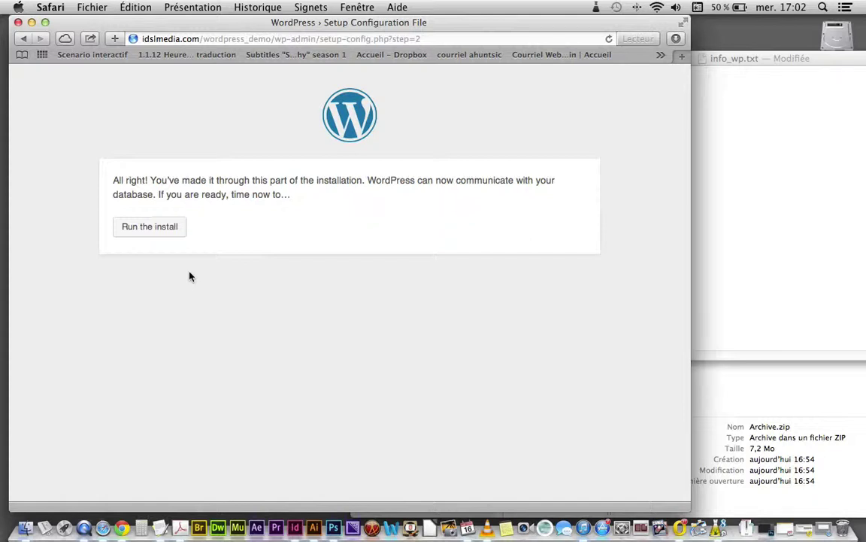
click(151, 227)
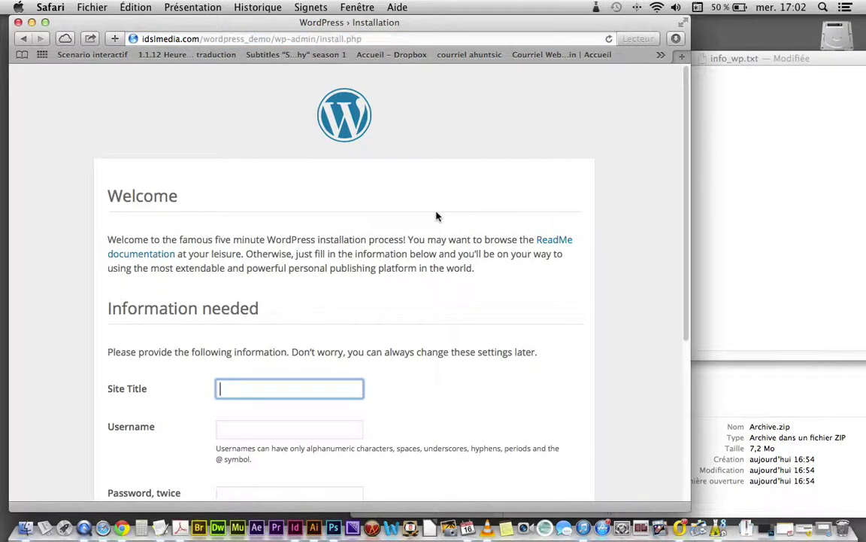
Step: Enter 'Mode d'emplois Worpress' as the Site Title, capitalising the M
scroll(445, 248, down, 5)
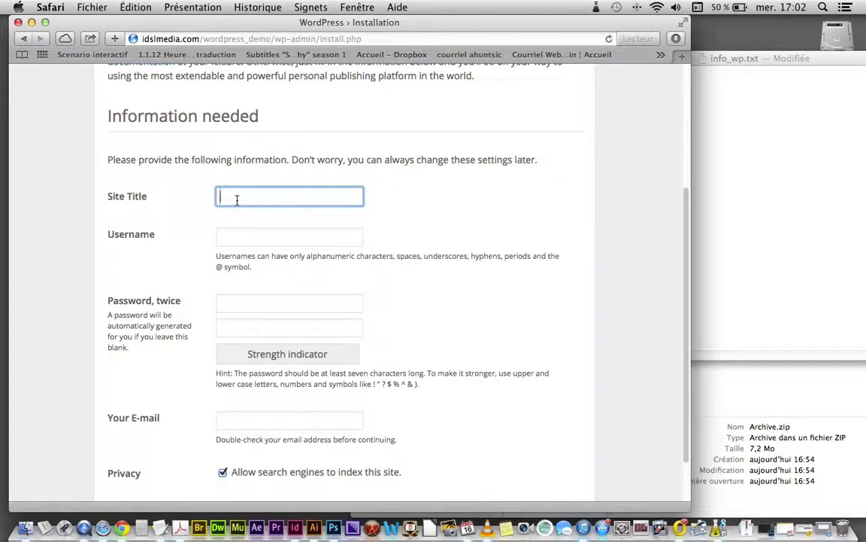
text(mode d'emplois )
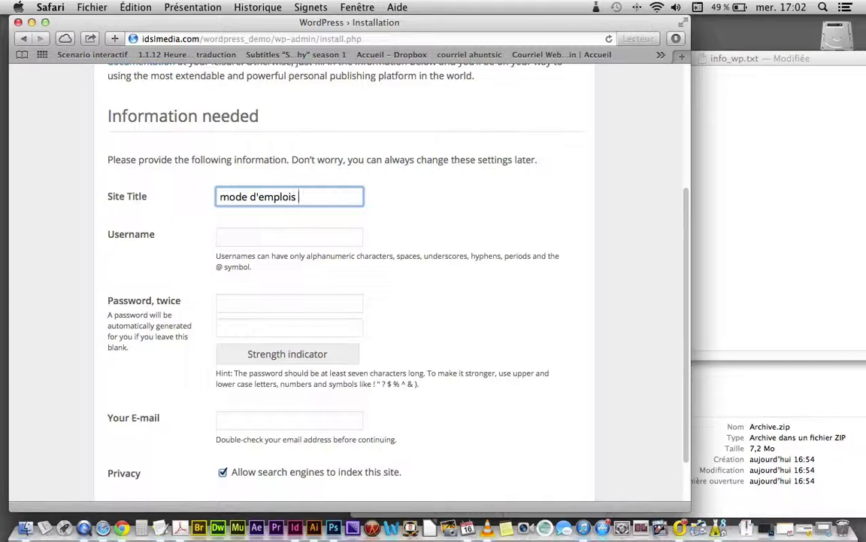
text(Worpress)
click(224, 239)
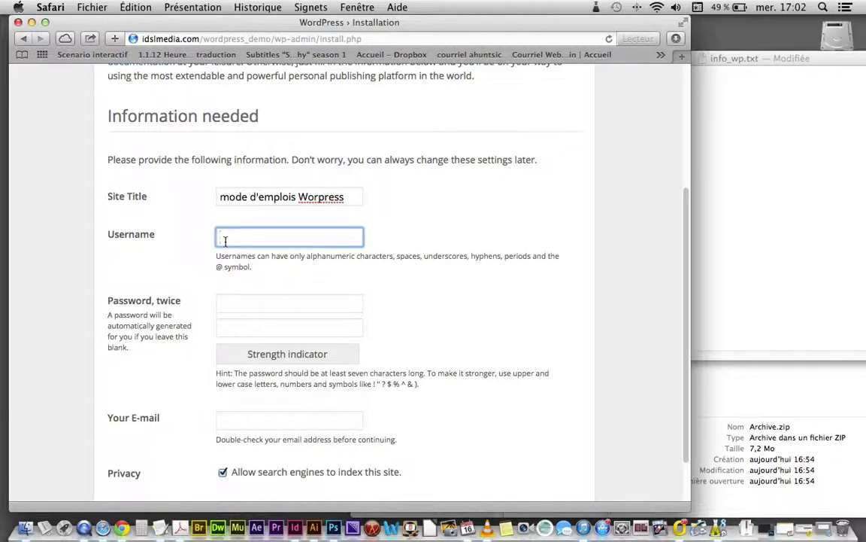
click(219, 197)
key(Delete)
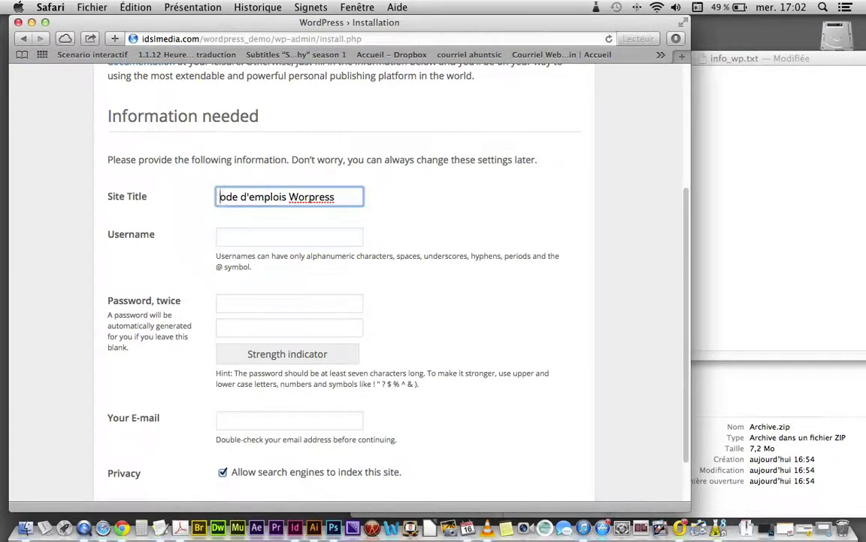
text(M)
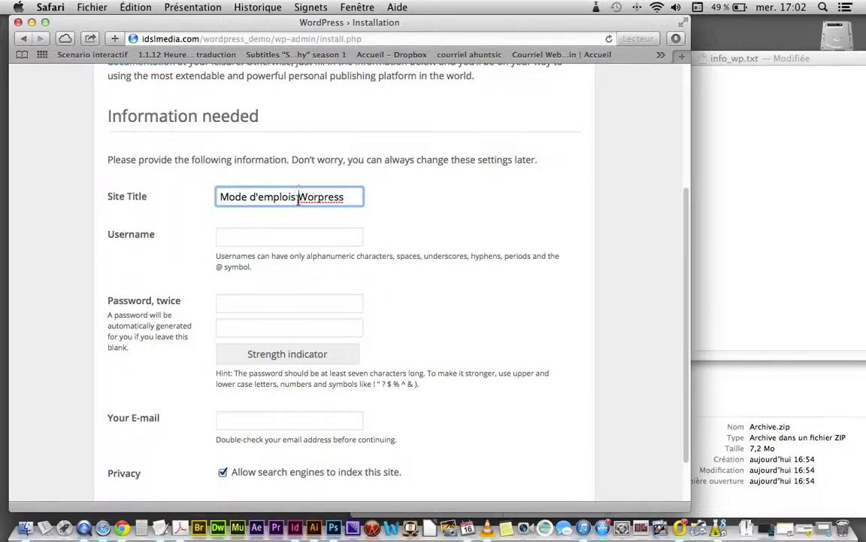
Step: Rearrange the Site Title into 'Worpress, mode d'emploi'
drag(296, 196, 220, 196)
key(super+x)
key(super+Right)
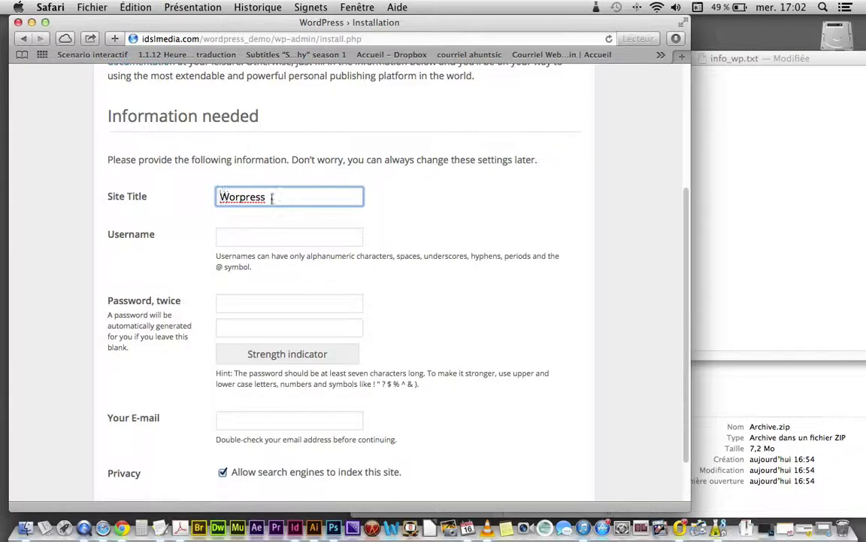
text(,)
key(super+v)
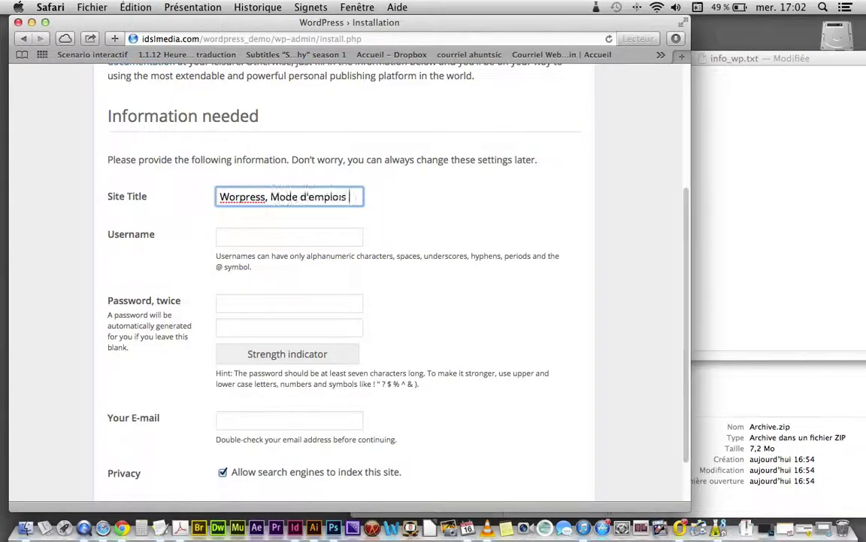
key(Left)
key(Left)
key(Left)
key(Left)
key(Left)
key(Left)
key(Left)
key(Left)
key(Left)
key(Left)
key(Left)
key(Left)
key(Left)
key(Left)
key(BackSpace)
text(m)
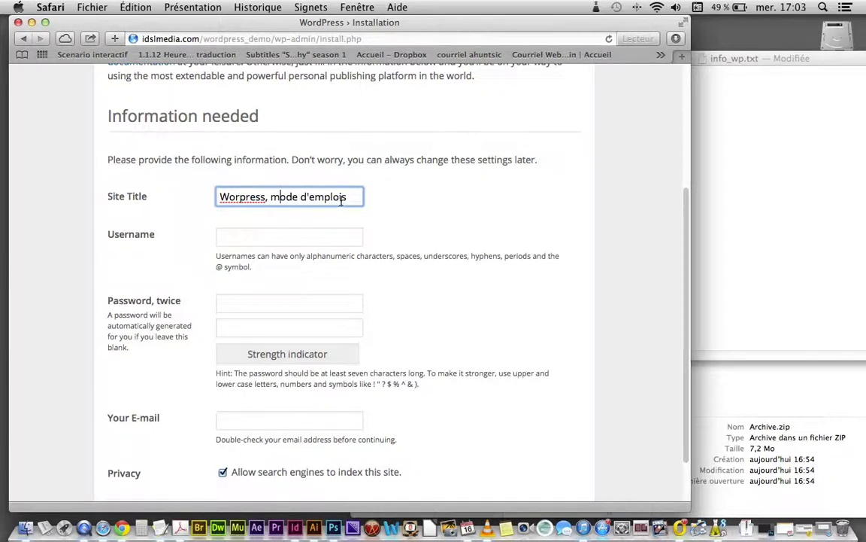
click(348, 197)
key(BackSpace)
click(306, 239)
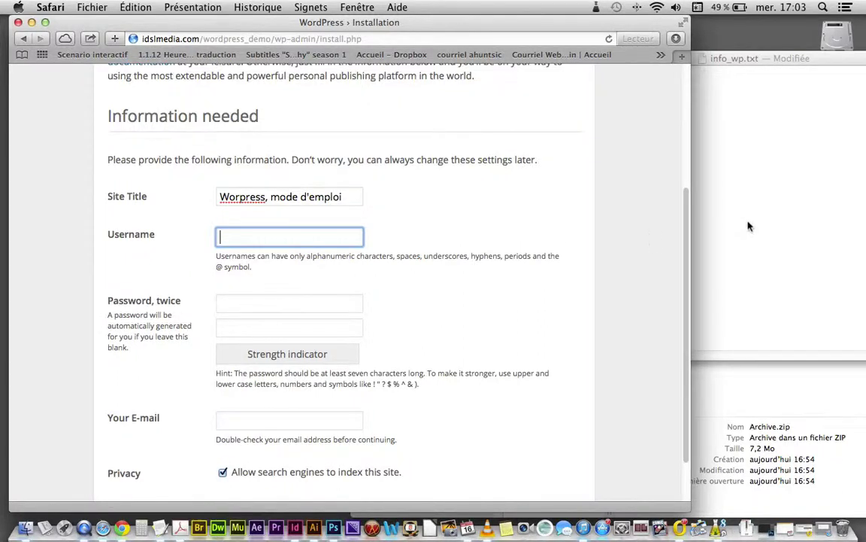
Step: Add a 'site title=' line under wordpress_demo in the notes, pasting the form's site title
click(718, 211)
double_click(628, 128)
click(606, 139)
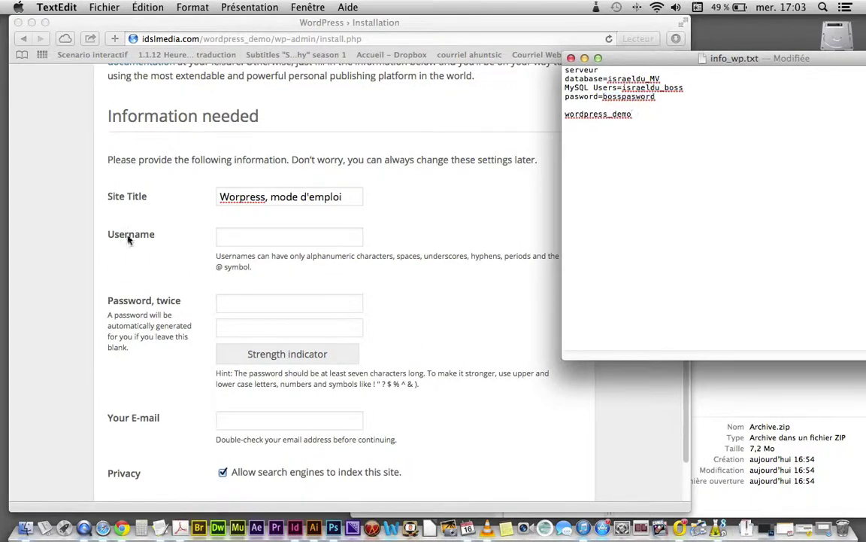
click(135, 197)
click(113, 195)
click(680, 206)
key(Return)
key(Return)
text(site tit)
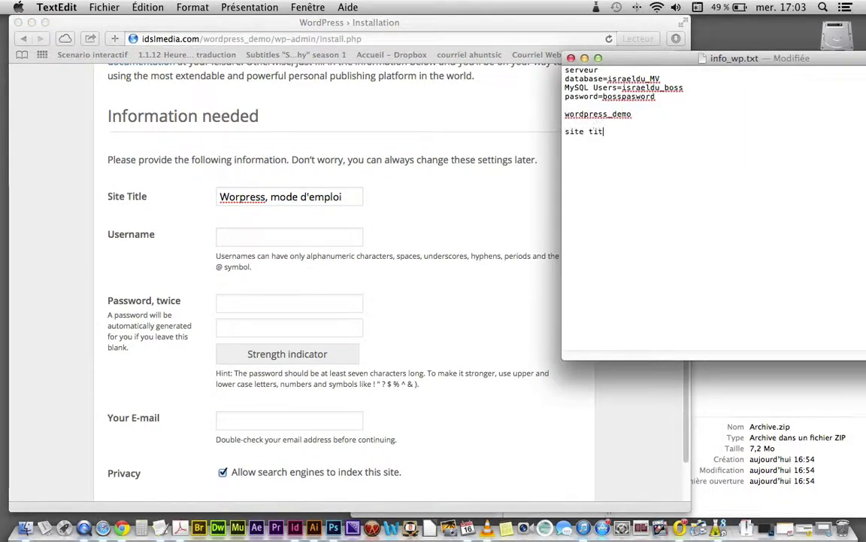
text(le=)
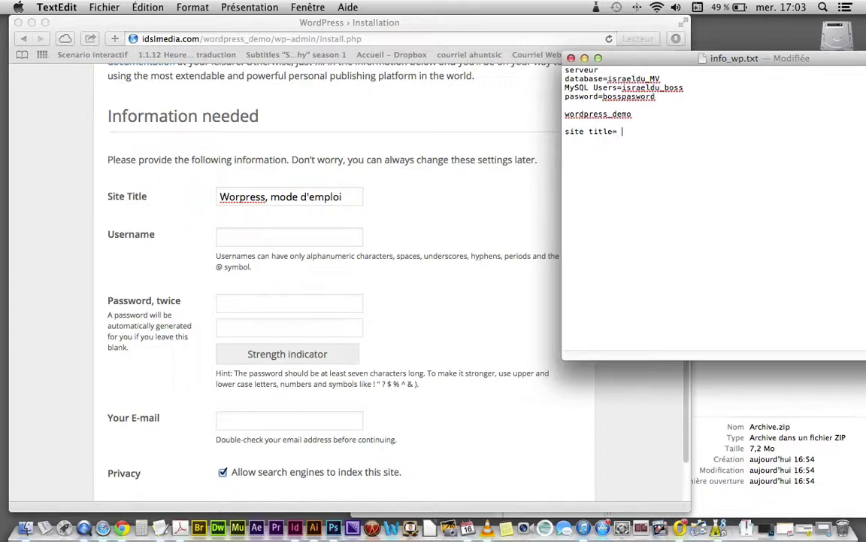
click(358, 196)
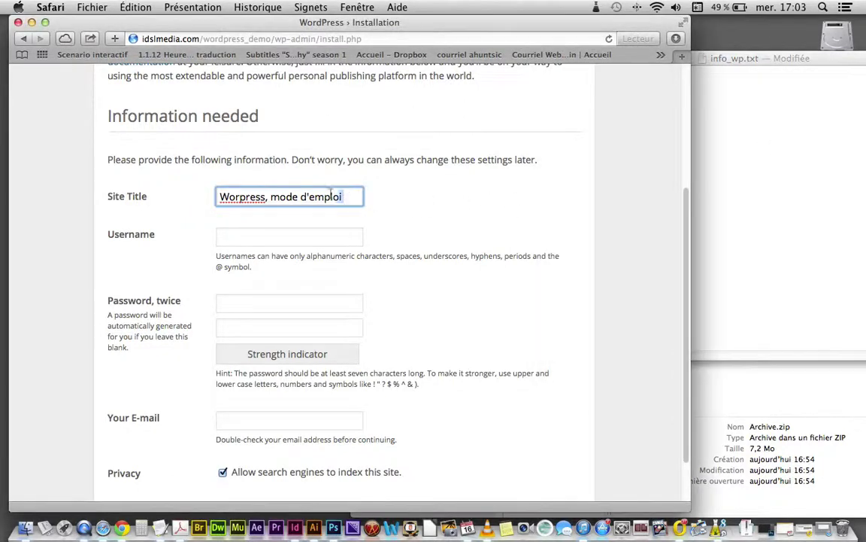
drag(358, 196, 215, 196)
key(super+c)
click(767, 207)
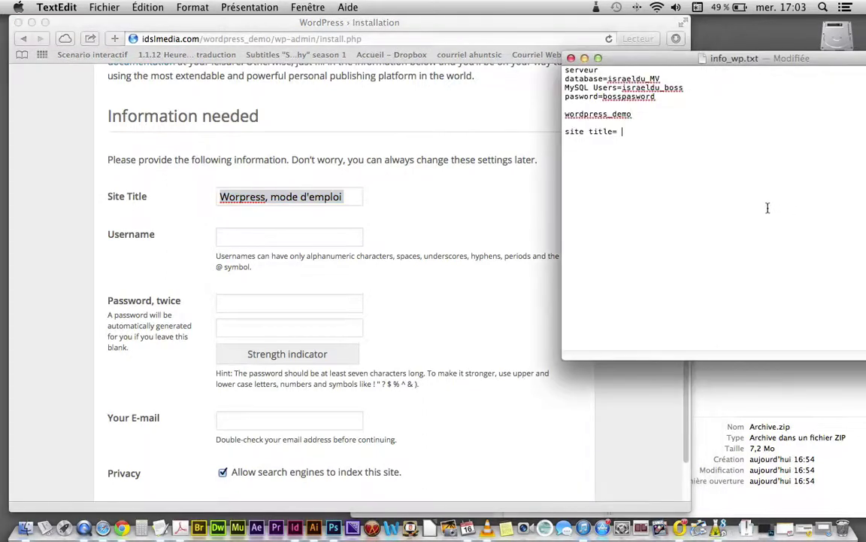
key(super+v)
Step: Add a 'wordpress:' heading above the site title entry and a blank line below it
key(Return)
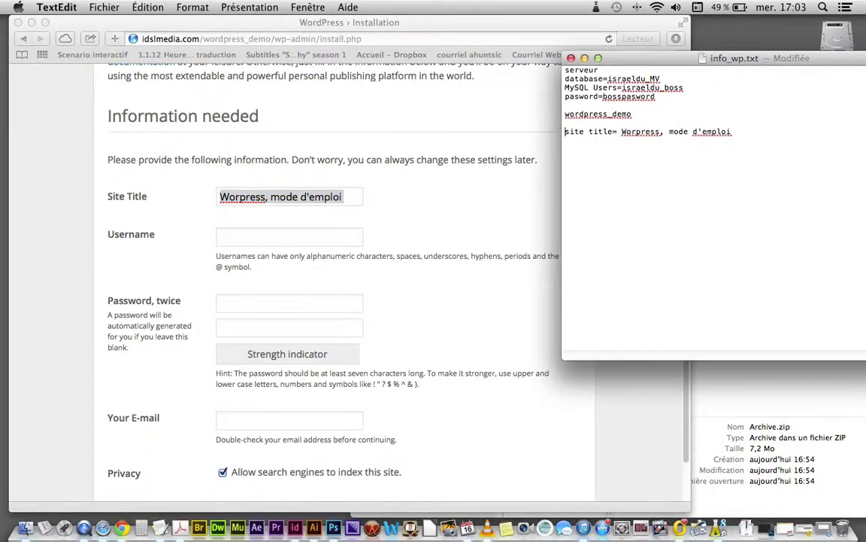
key(Return)
key(Return)
key(Up)
text(wor)
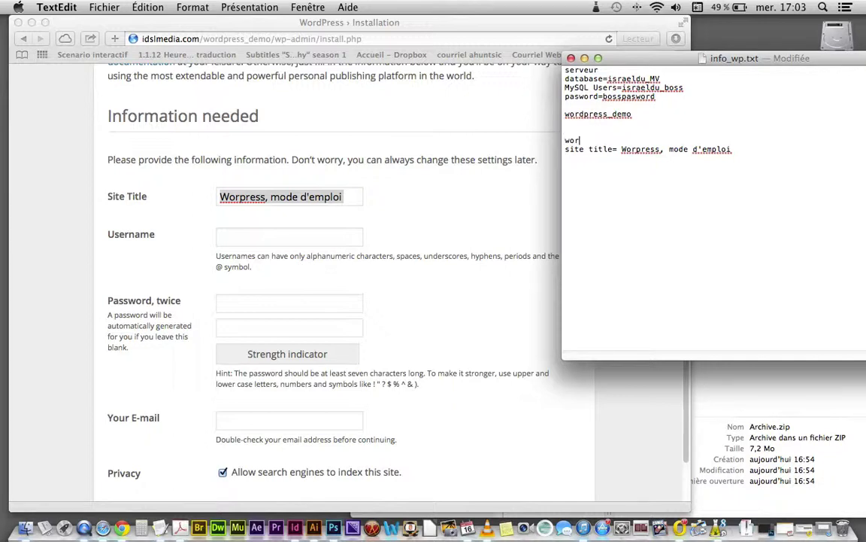
text(dpress:)
click(735, 150)
key(Return)
Step: Add a user line to the notes holding the chosen admin username
click(229, 238)
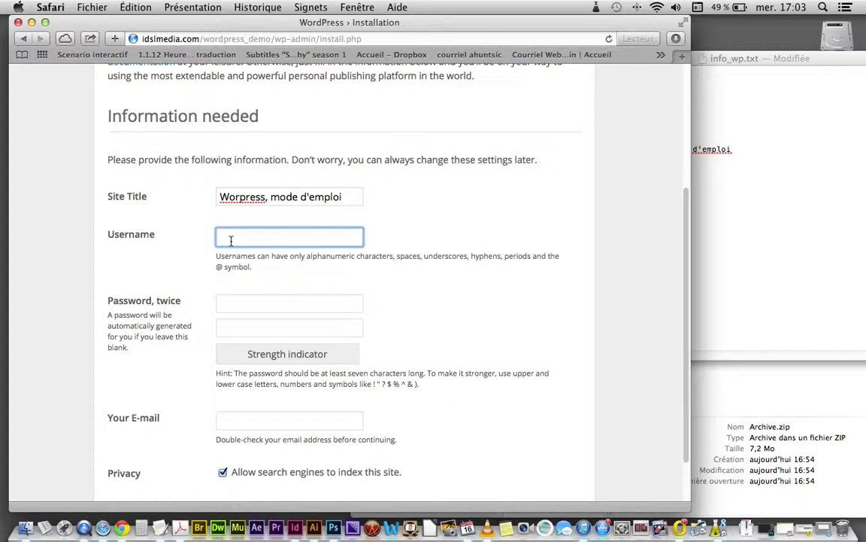
click(712, 230)
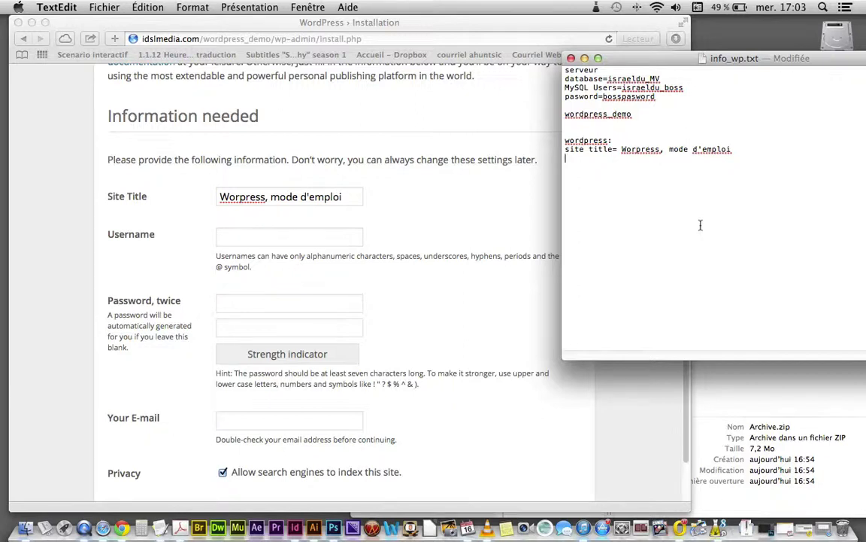
text(user)
text(israel)
Step: Enter the admin username in the install form's Username field
click(239, 239)
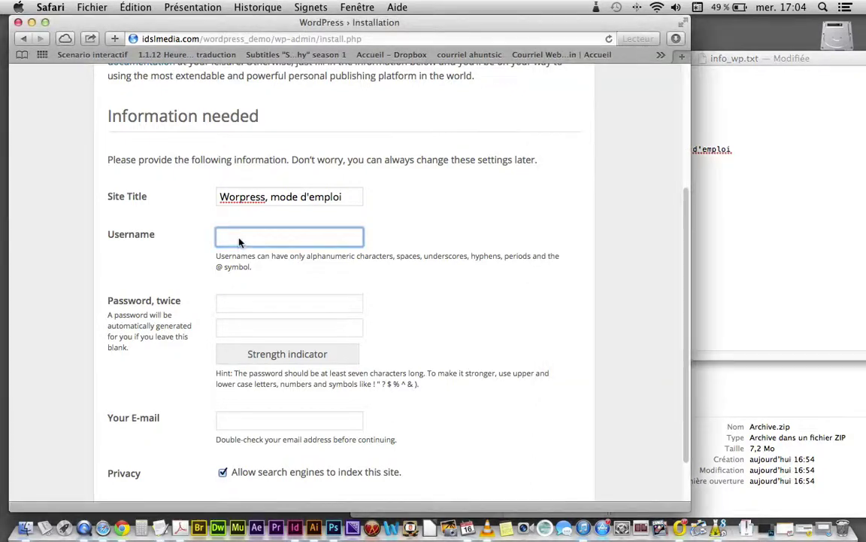
text(israel)
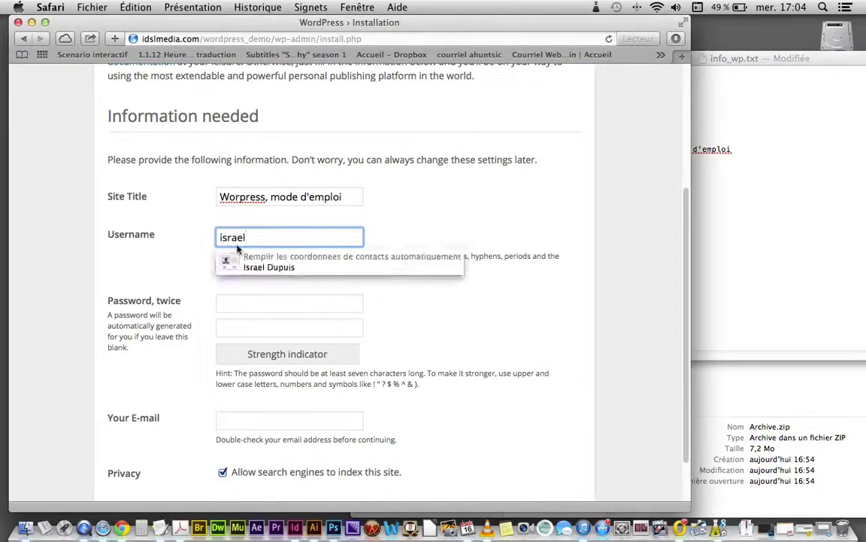
click(230, 303)
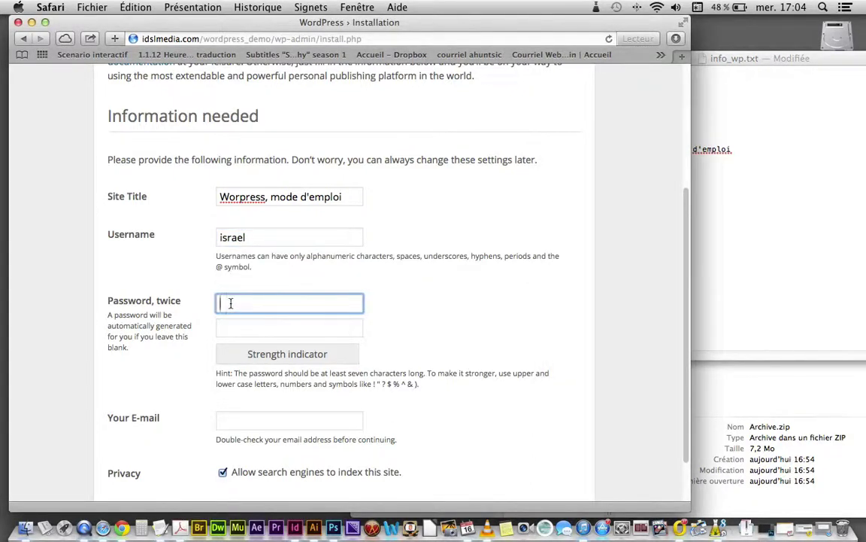
Step: Add a 'pasword=' line to the notes with a password built from the username, and copy it
click(732, 219)
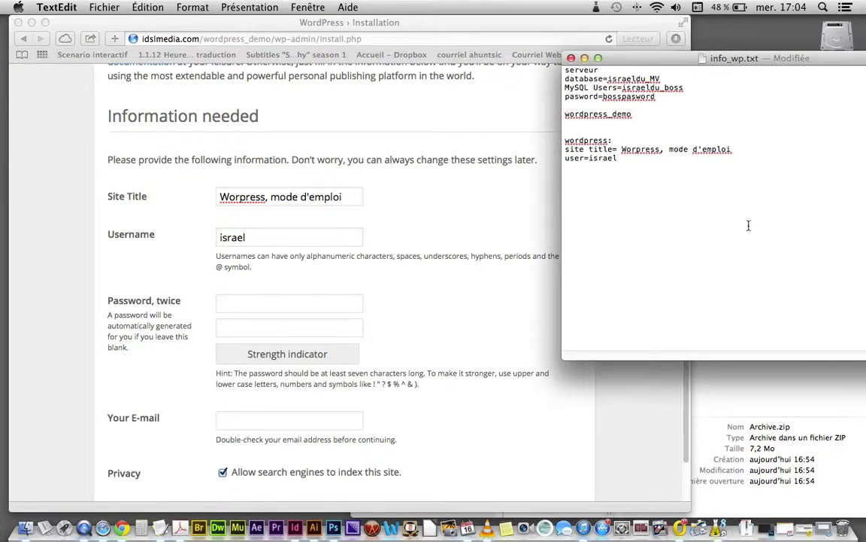
text(pasword=)
drag(618, 158, 591, 159)
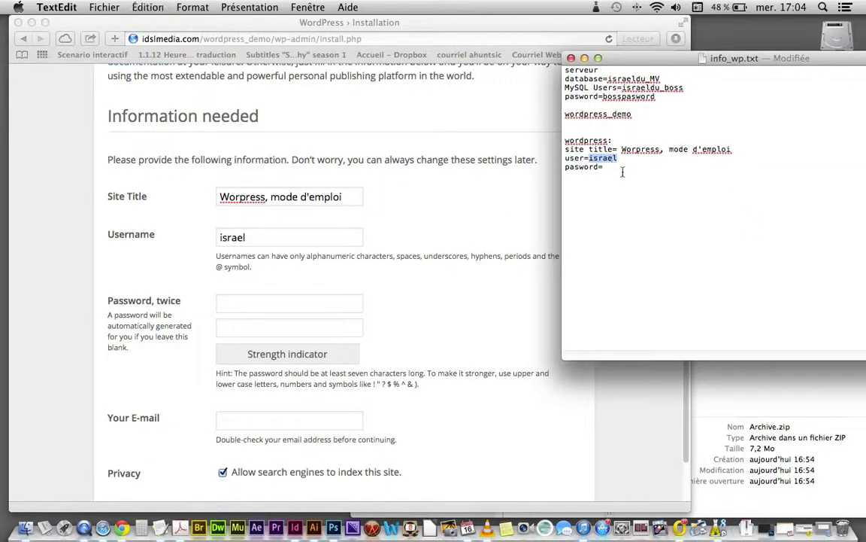
click(623, 167)
key(super+v)
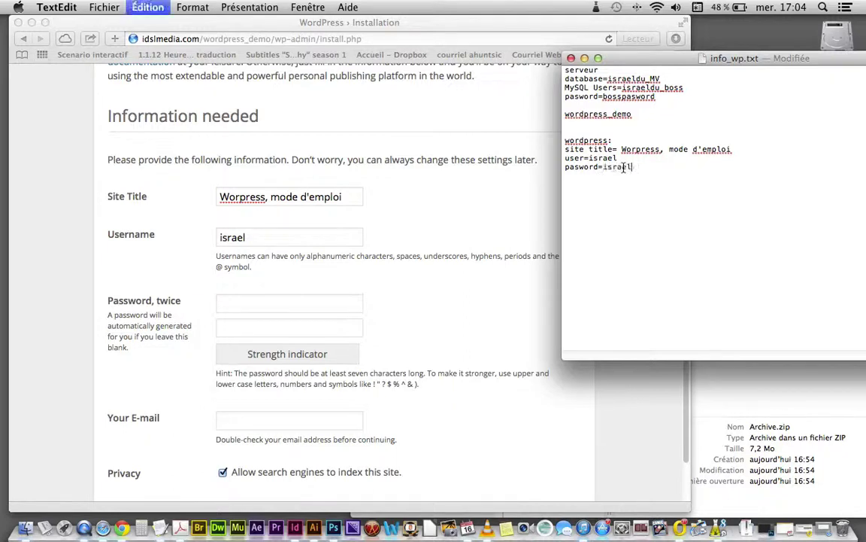
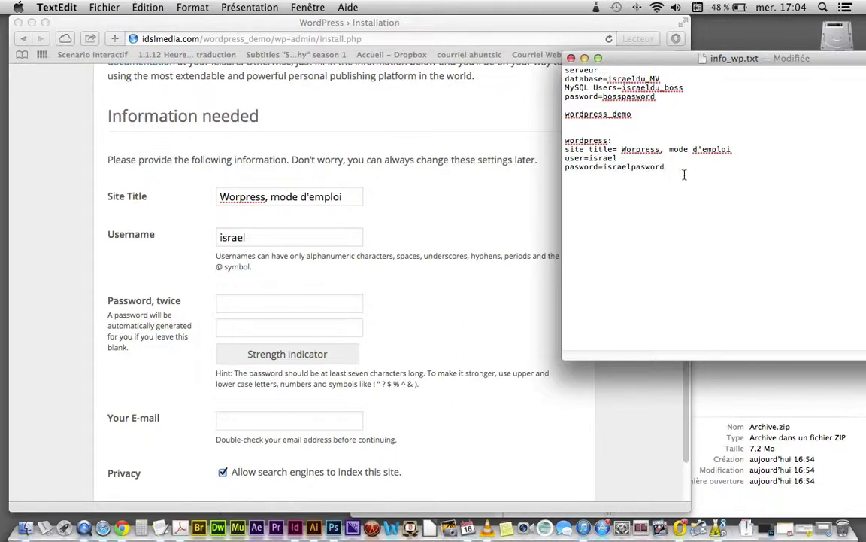
double_click(663, 167)
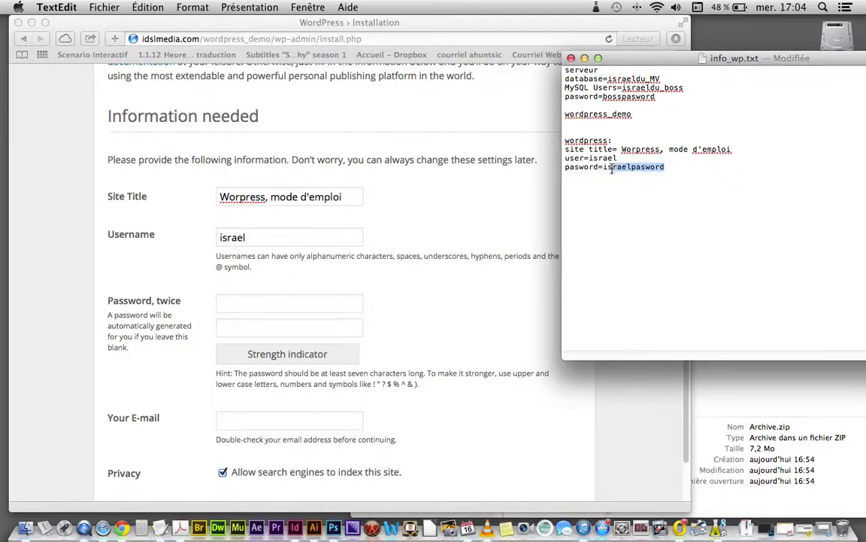
key(super+c)
Step: Paste the password into both password fields of the install form
click(231, 304)
key(super+v)
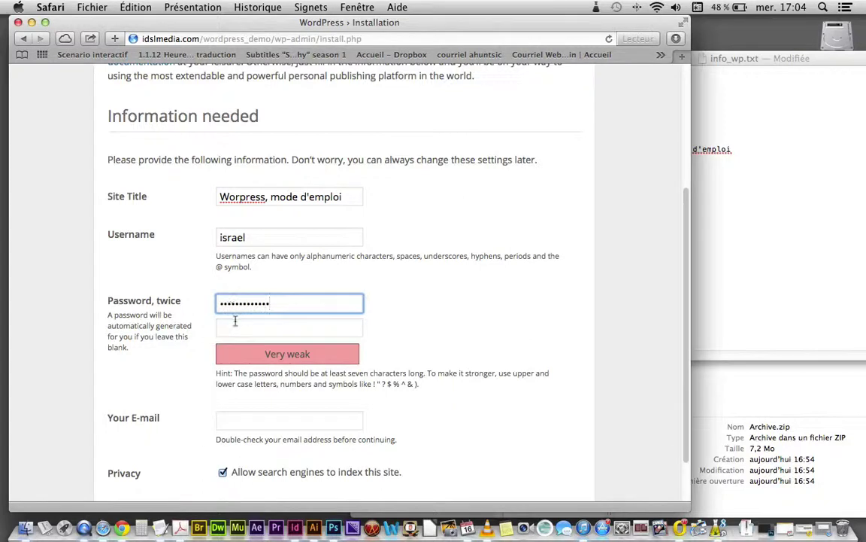
click(242, 324)
key(super+v)
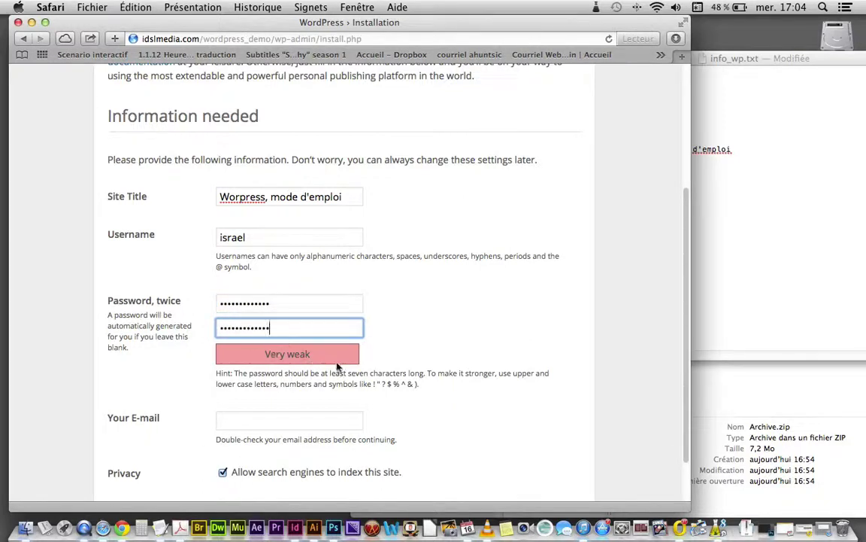
scroll(301, 363, down, 2)
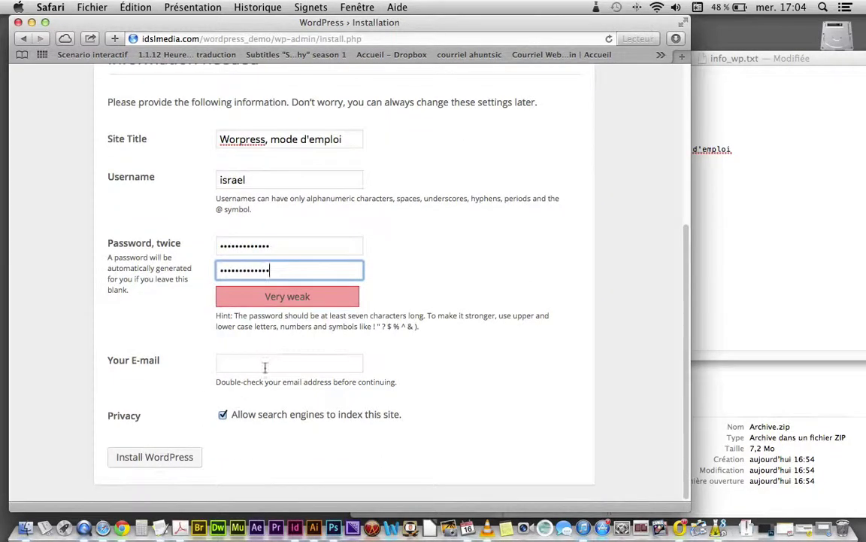
Step: Turn off search-engine indexing and enter the admin e-mail address in the form
click(222, 416)
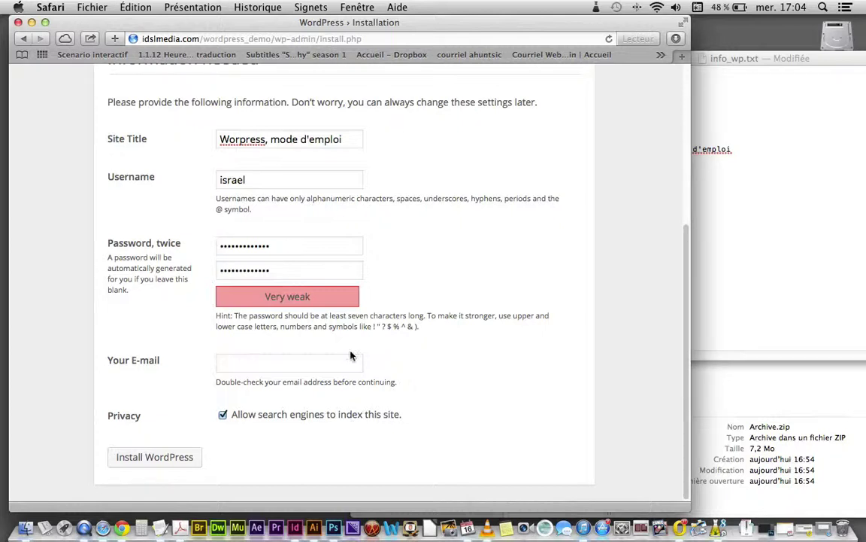
click(222, 414)
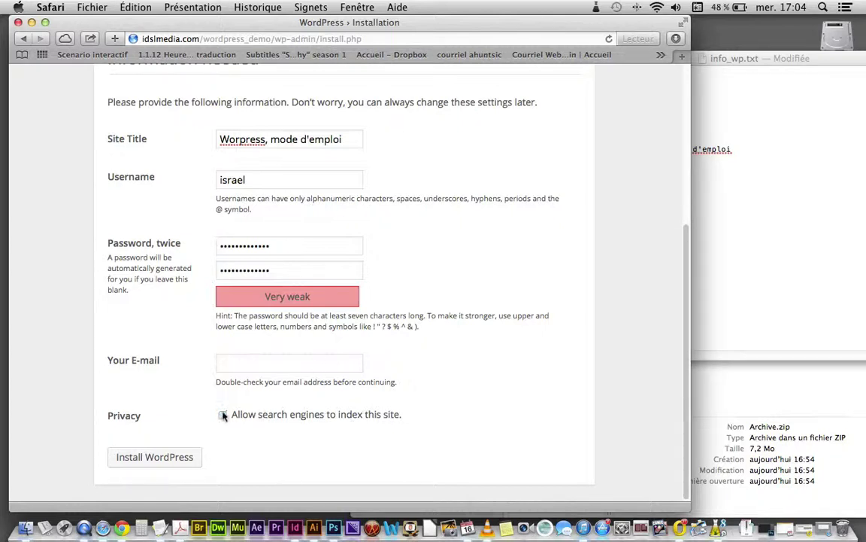
click(233, 366)
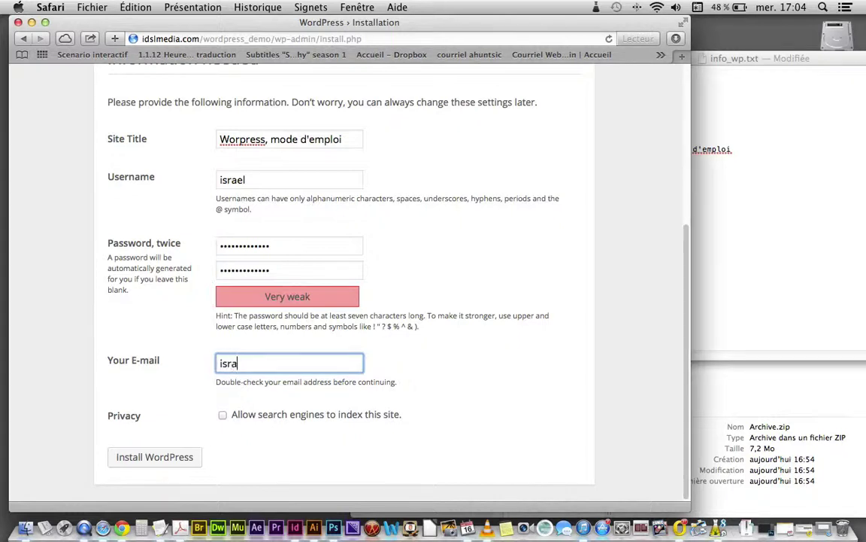
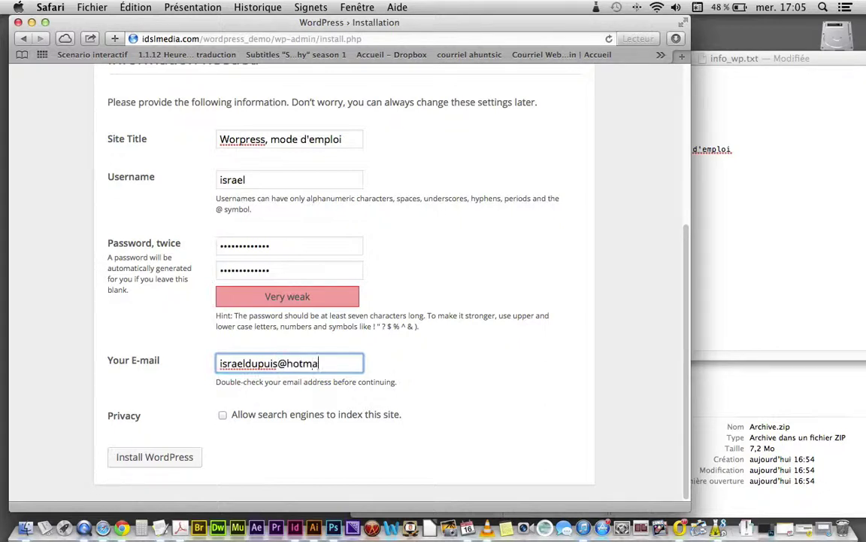
drag(348, 364, 176, 366)
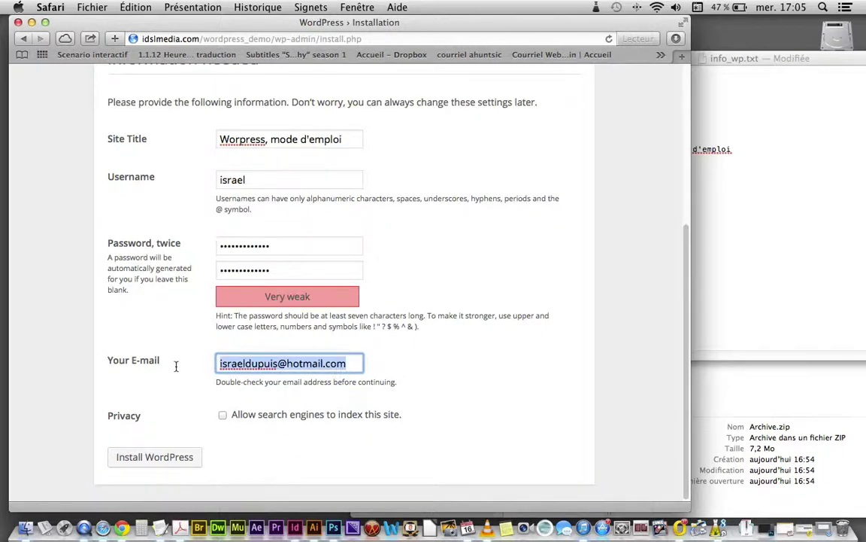
Step: Add an 'email=' line to the notes with the pasted admin e-mail address
click(752, 290)
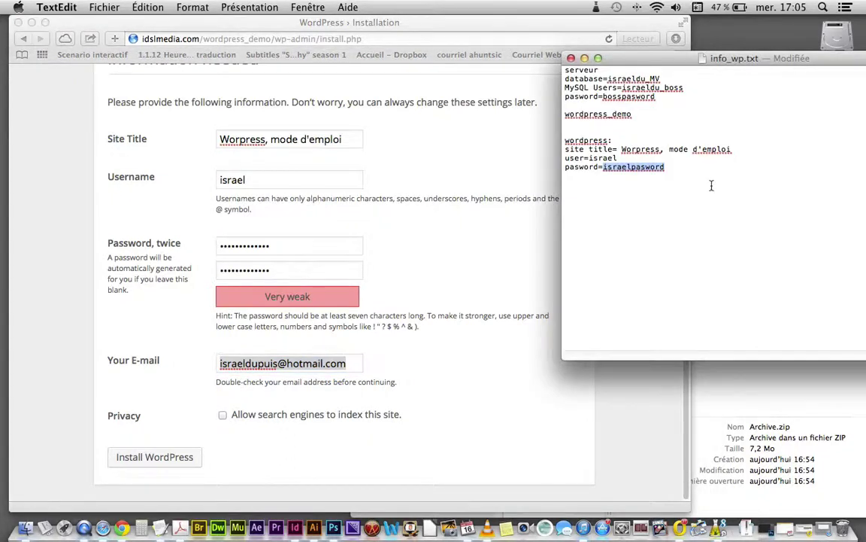
click(667, 172)
key(Return)
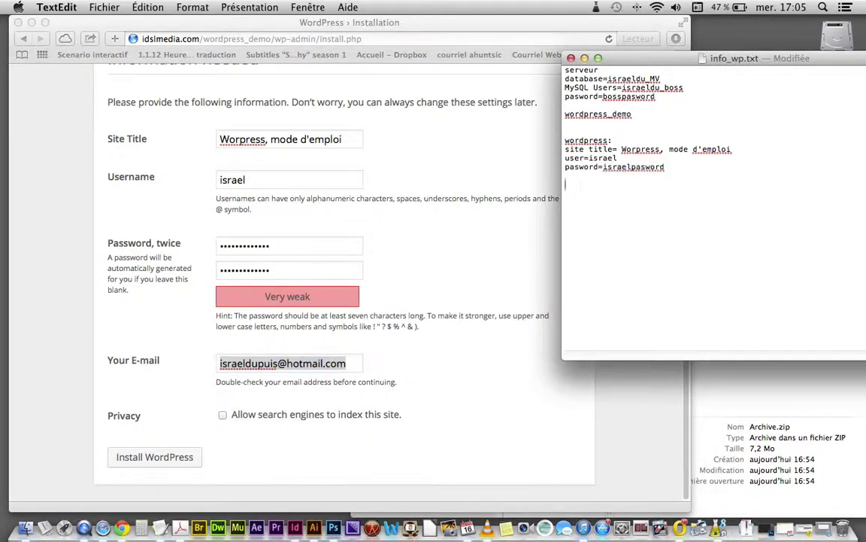
text(email=)
key(super+v)
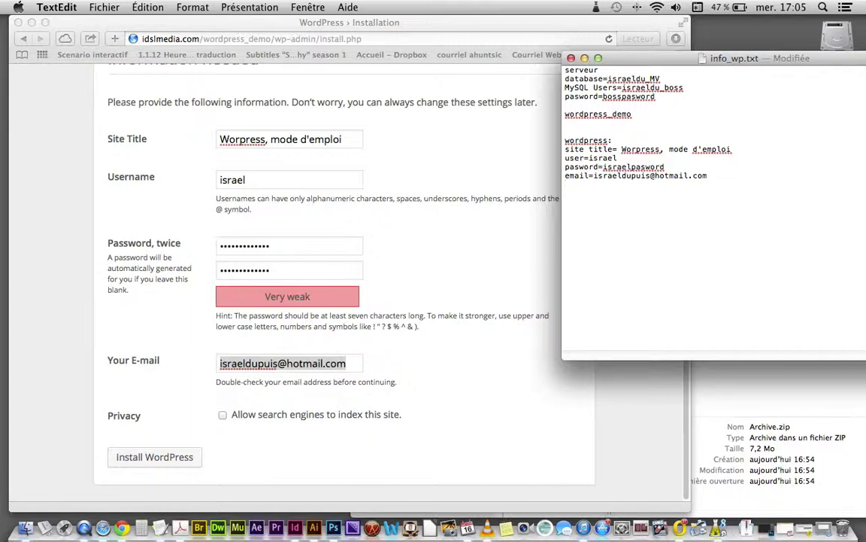
click(578, 366)
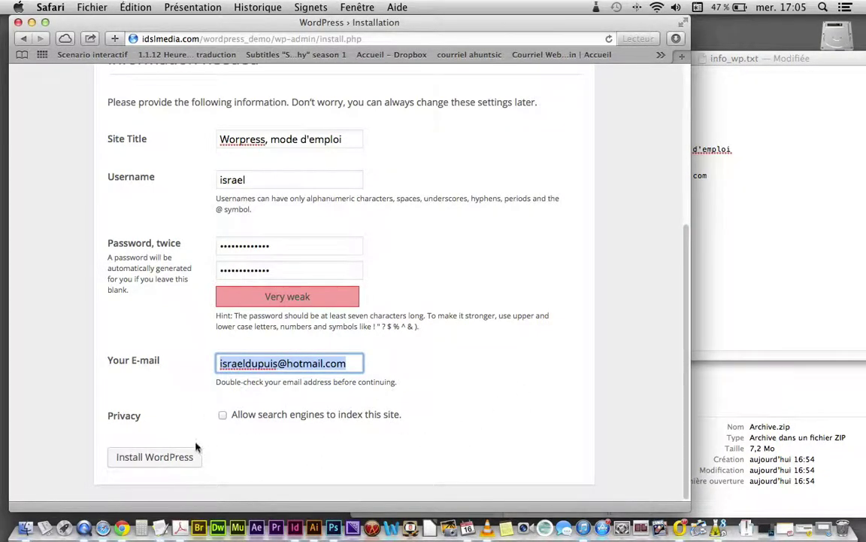
Step: Install WordPress and continue from the Success page to the Log In page
click(180, 459)
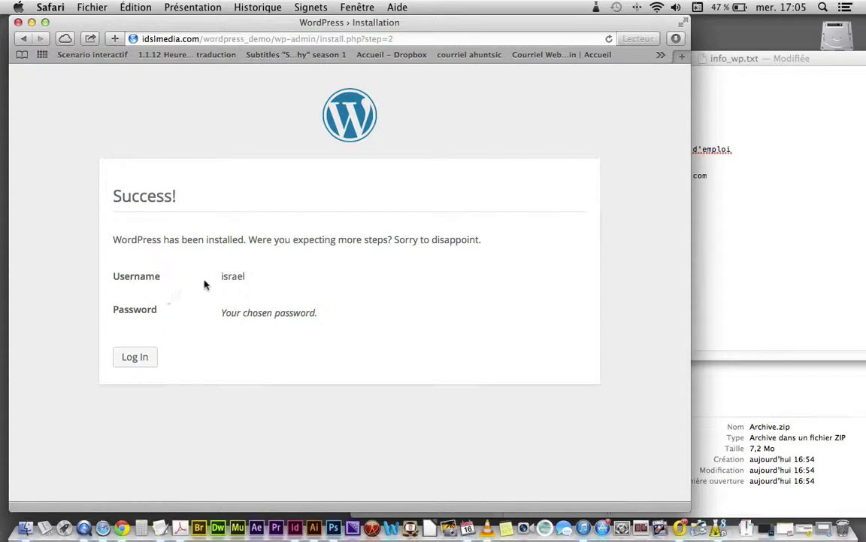
click(734, 265)
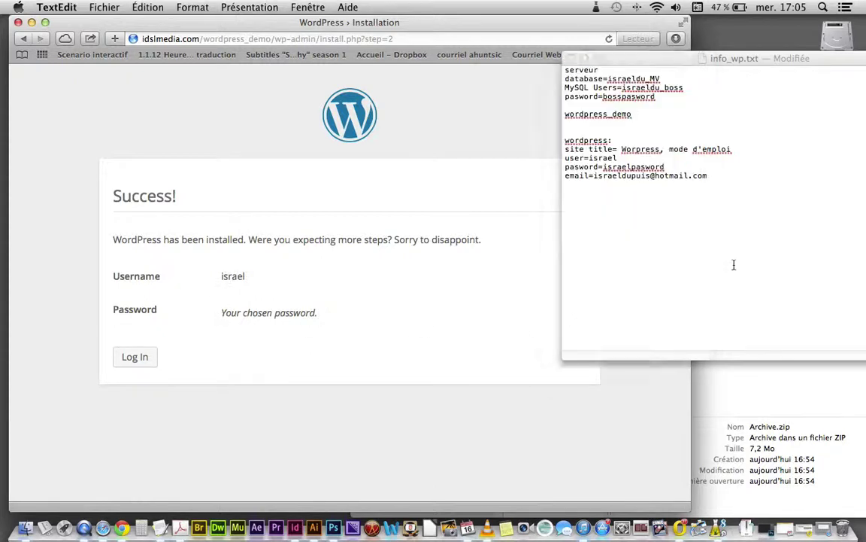
click(138, 361)
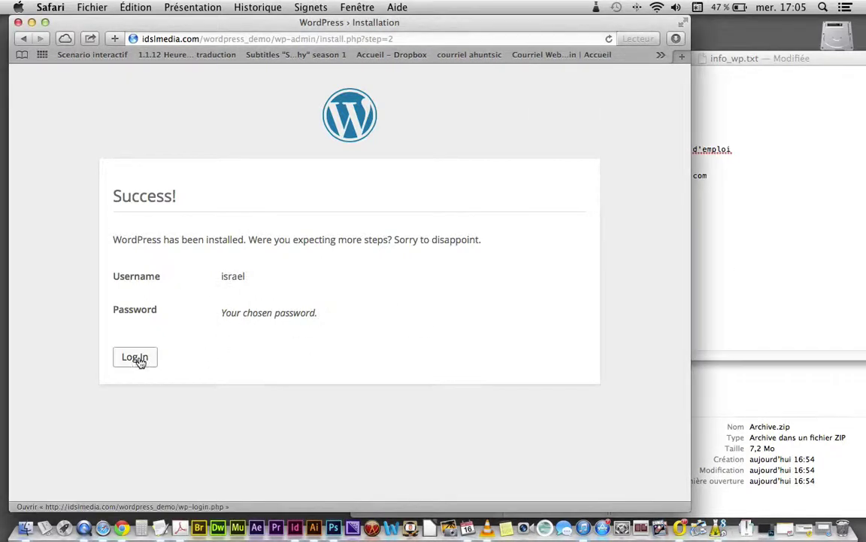
click(135, 359)
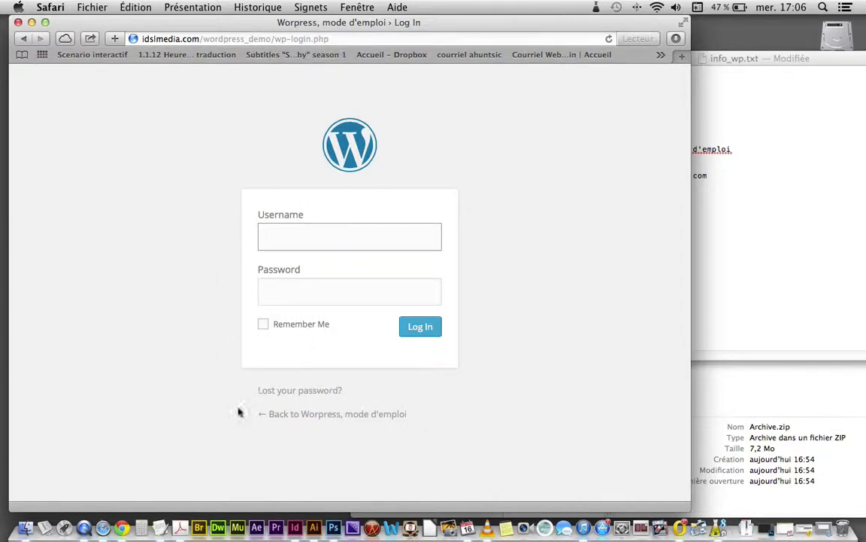
Step: Record the login page address in the notes on a 'login window=' line
click(267, 41)
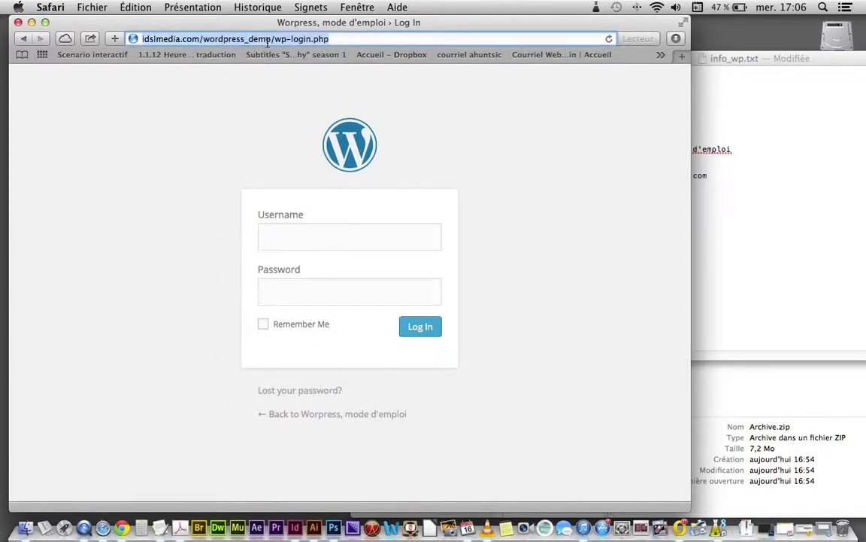
key(super+c)
click(758, 247)
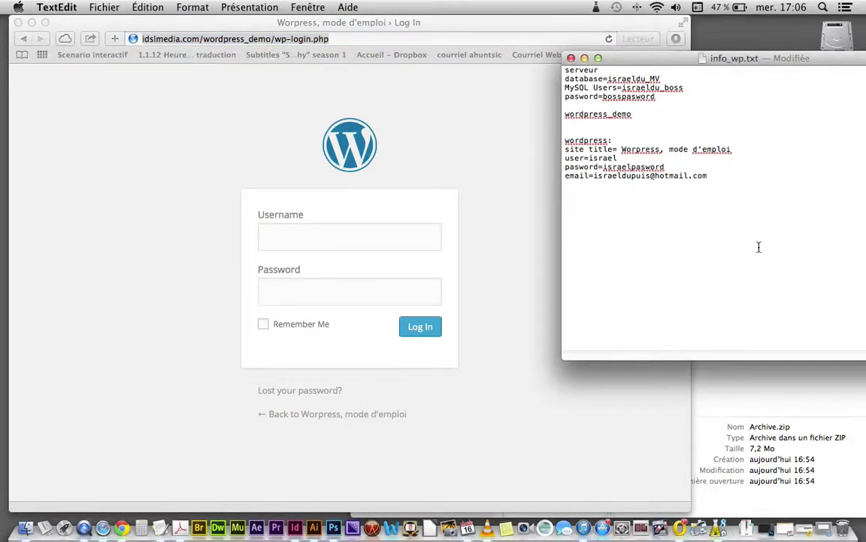
text(login=)
key(super+v)
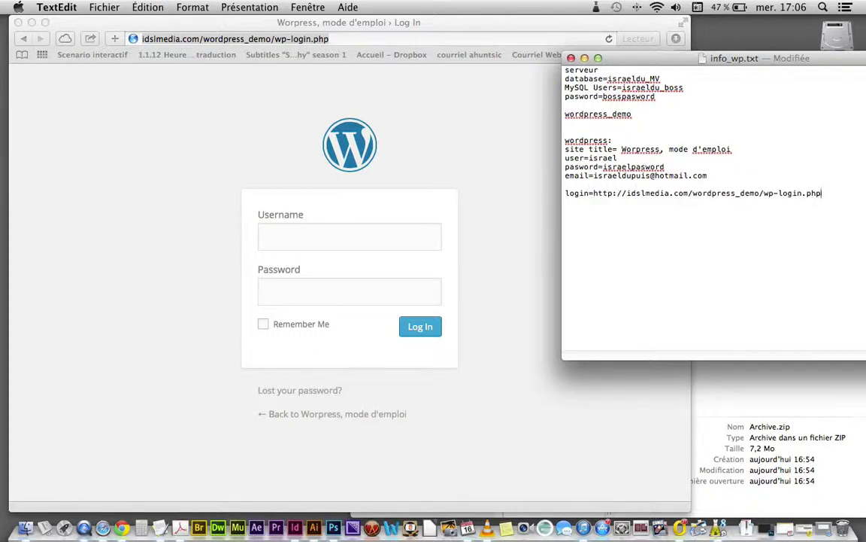
click(594, 193)
key(BackSpace)
text(window=)
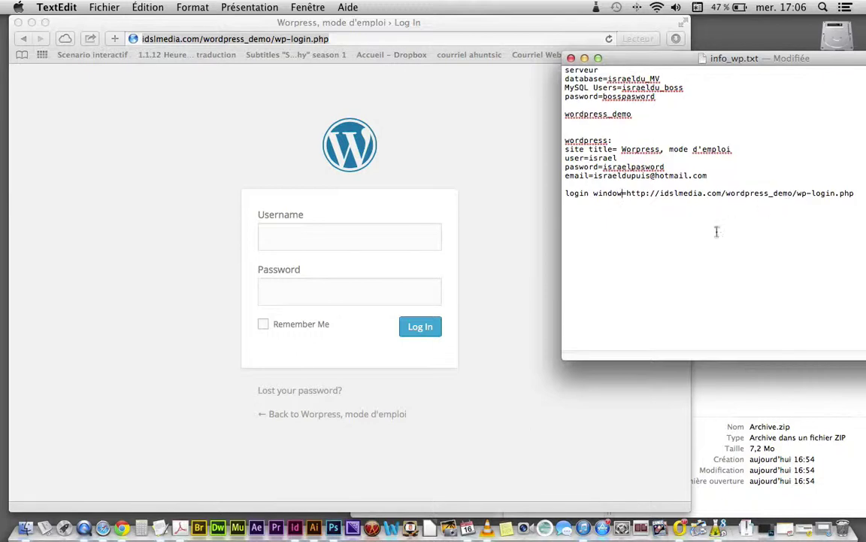
Step: Copy the username from the notes into the login form's Username field
click(309, 240)
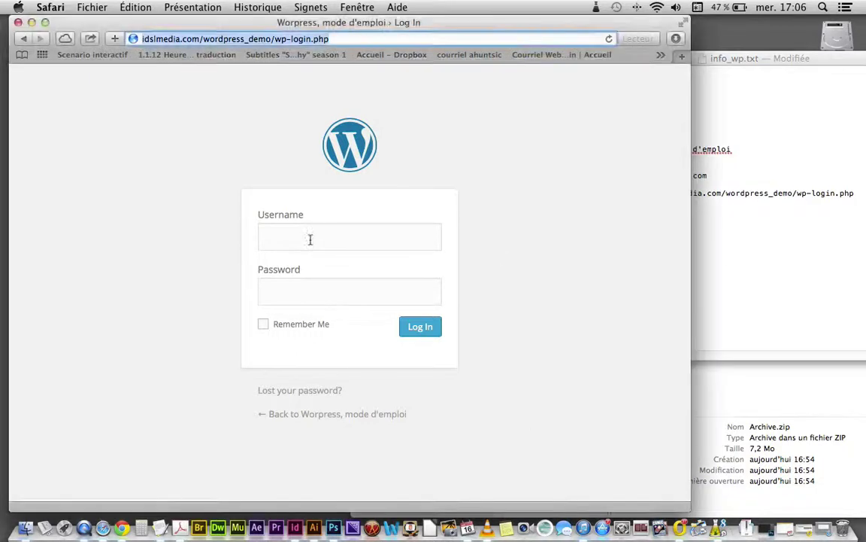
click(309, 240)
click(778, 246)
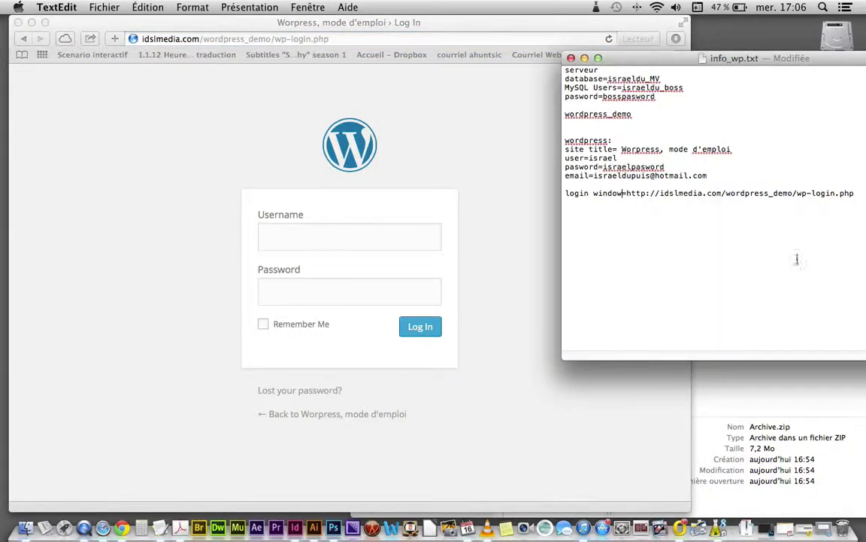
drag(642, 167, 589, 158)
key(super+c)
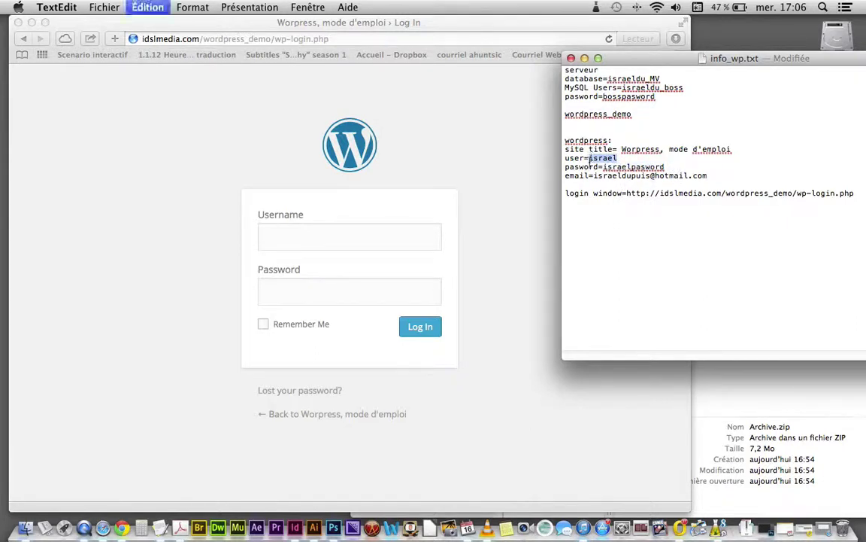
click(382, 242)
key(super+v)
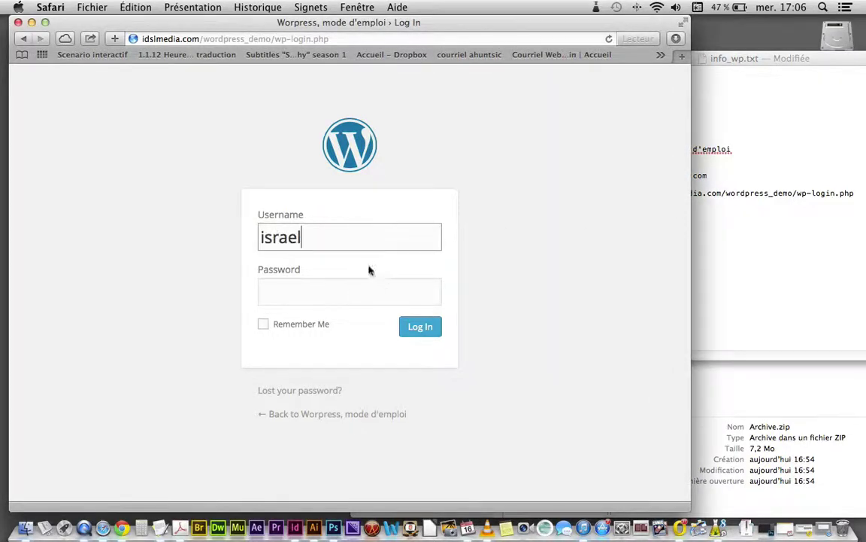
Step: Paste the password into the login form, submit it, and choose Décider plus tard
click(362, 284)
click(709, 255)
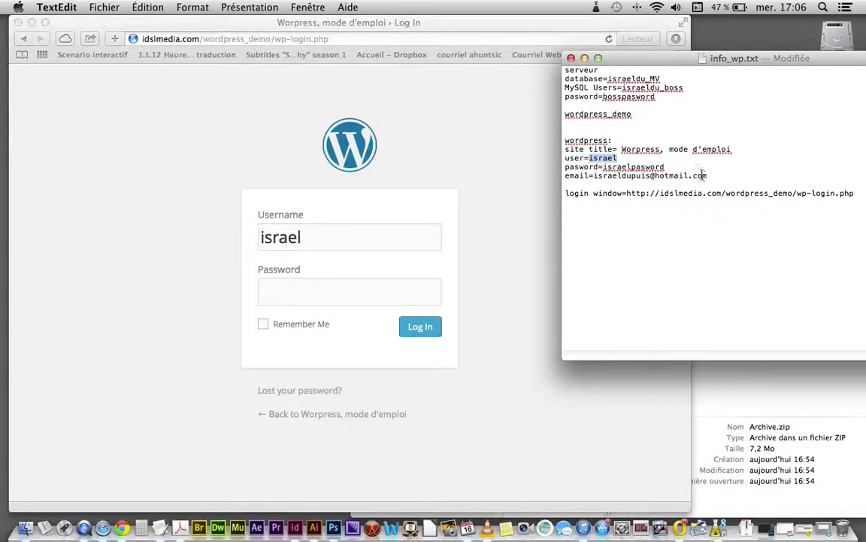
drag(680, 167, 607, 167)
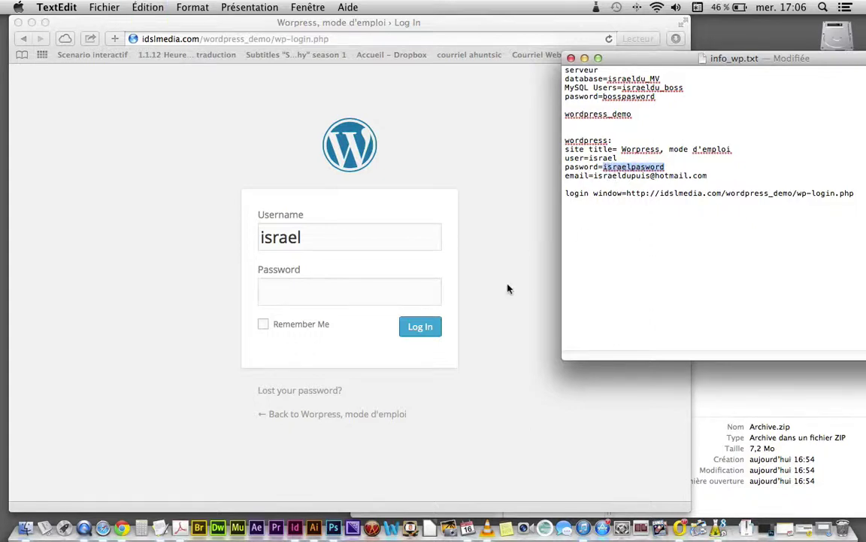
click(296, 288)
key(super+v)
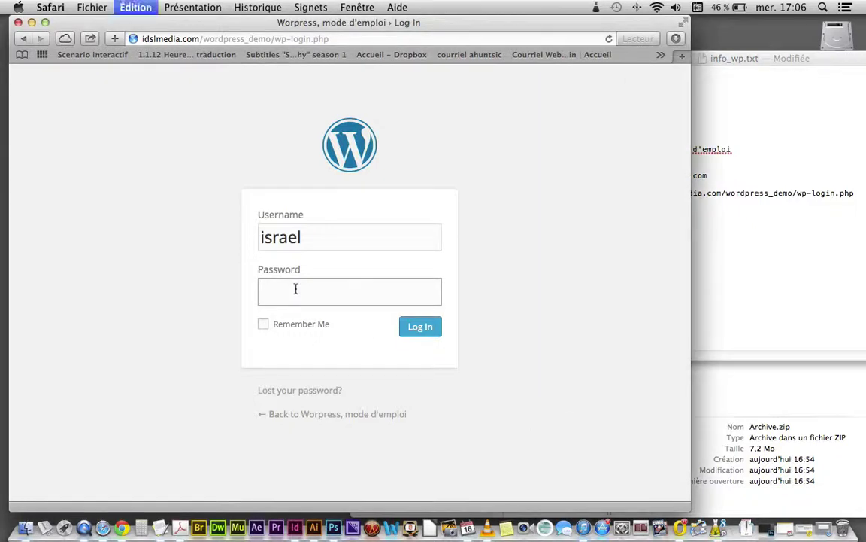
key(Return)
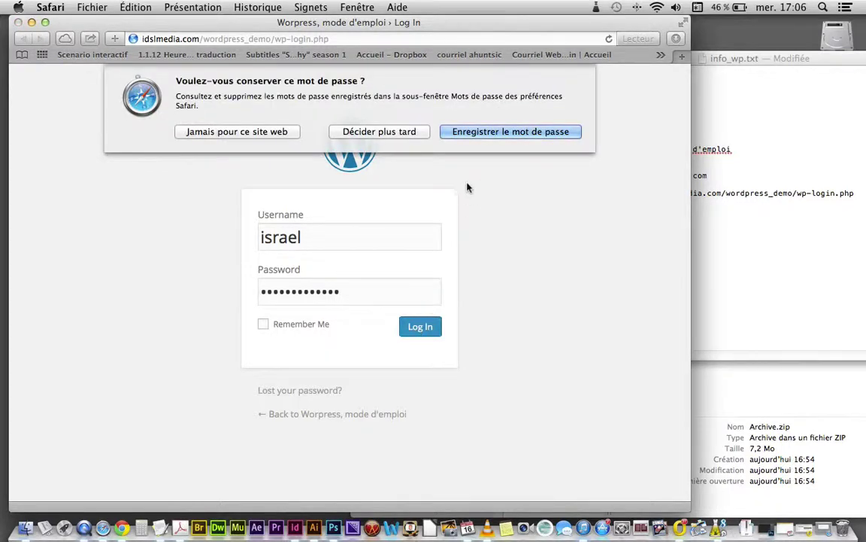
click(379, 132)
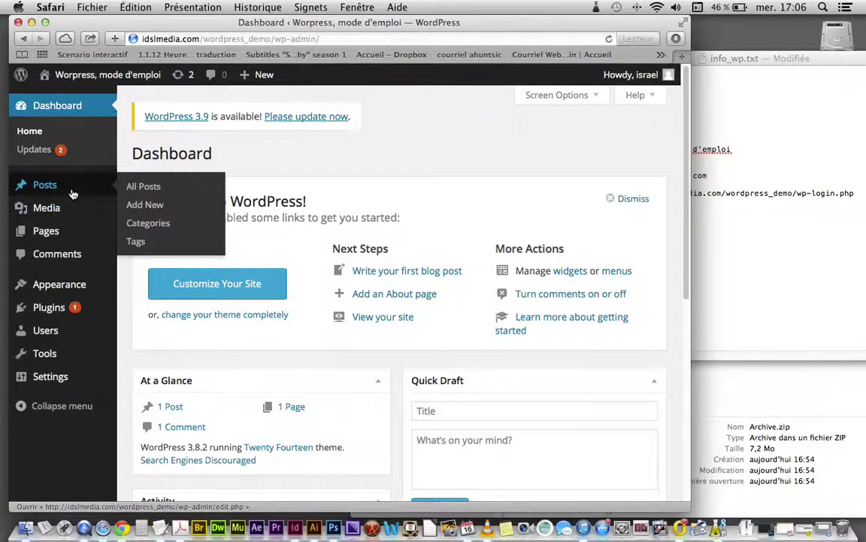
Step: Open the Hello world! post from All Posts and retitle it 'bonjour le monde'
click(144, 189)
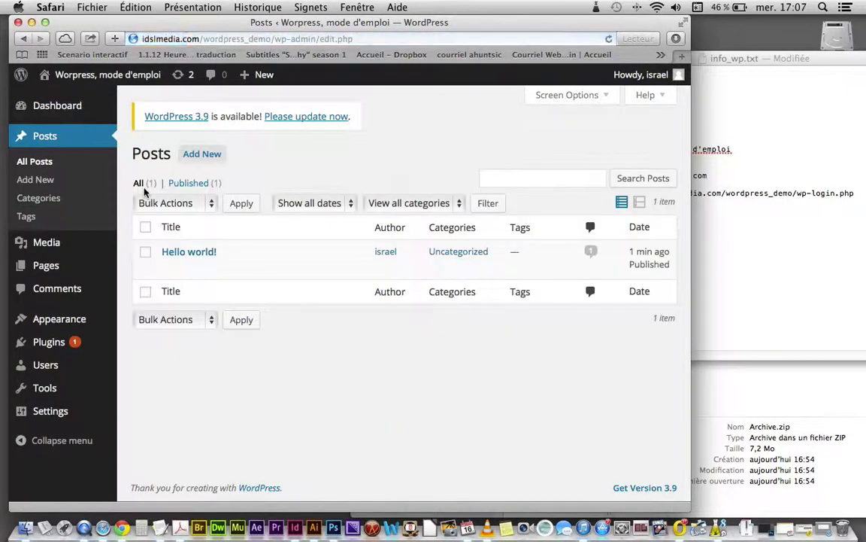
click(173, 255)
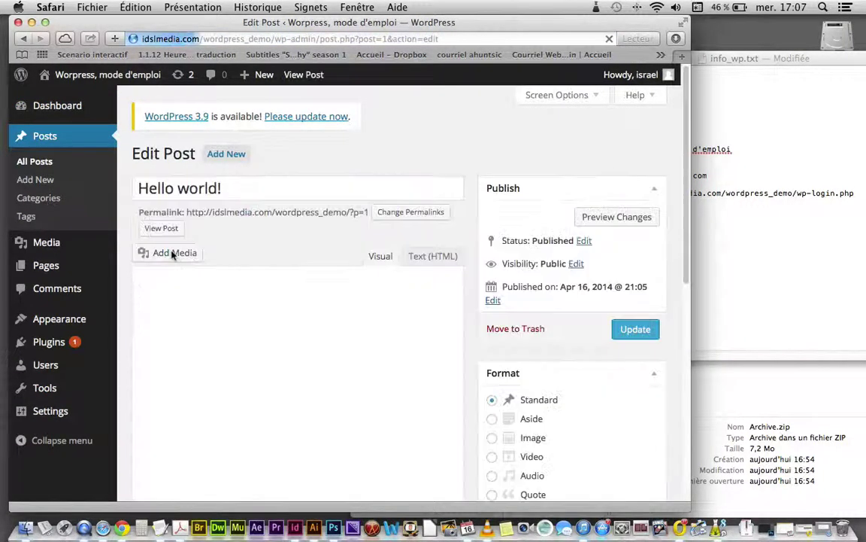
triple_click(229, 187)
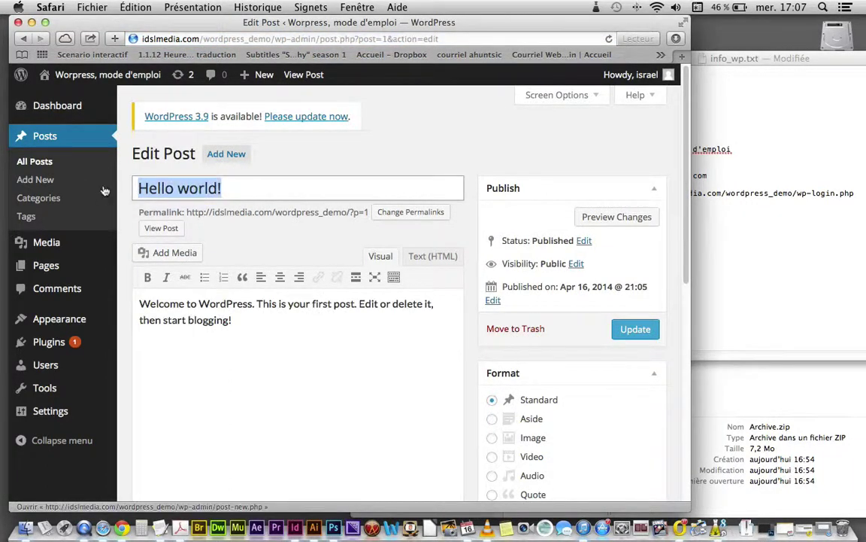
text(bonjour le )
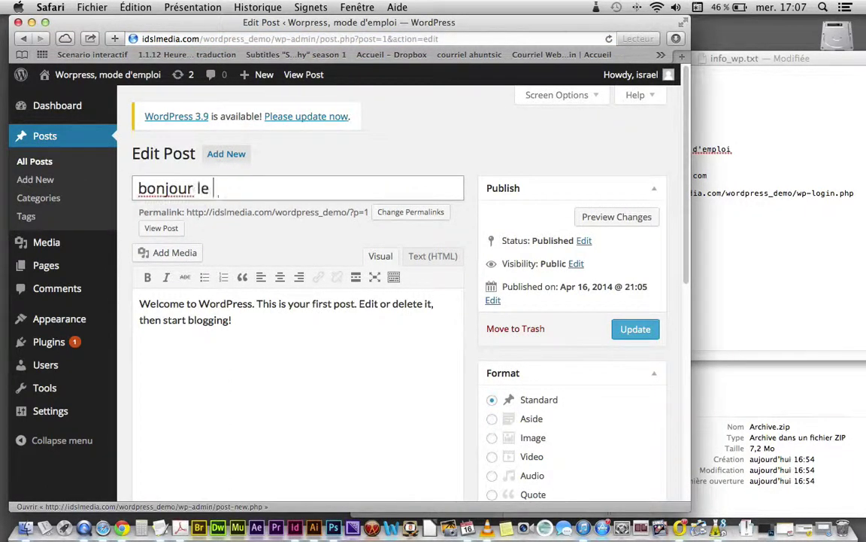
text(monde)
Step: Replace the body with 'Lorem ipsum dolor sit amen' and paste it several more times
click(194, 314)
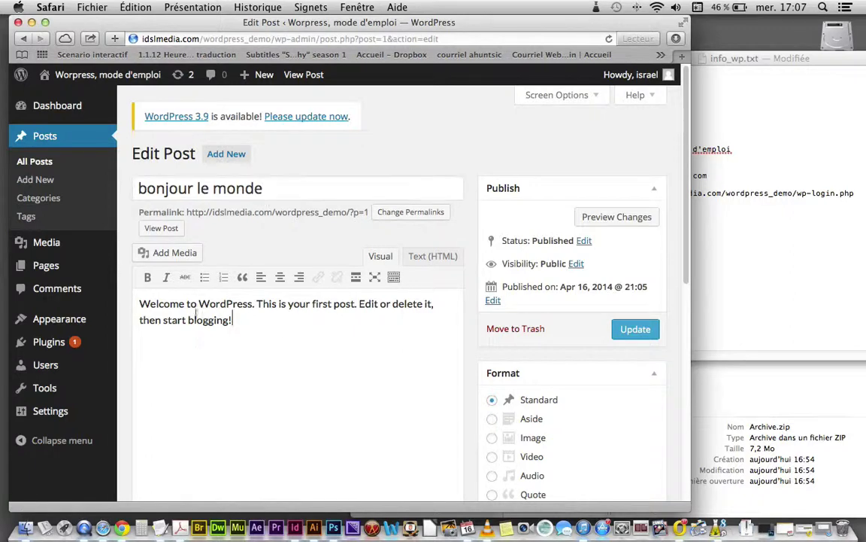
drag(242, 320, 118, 259)
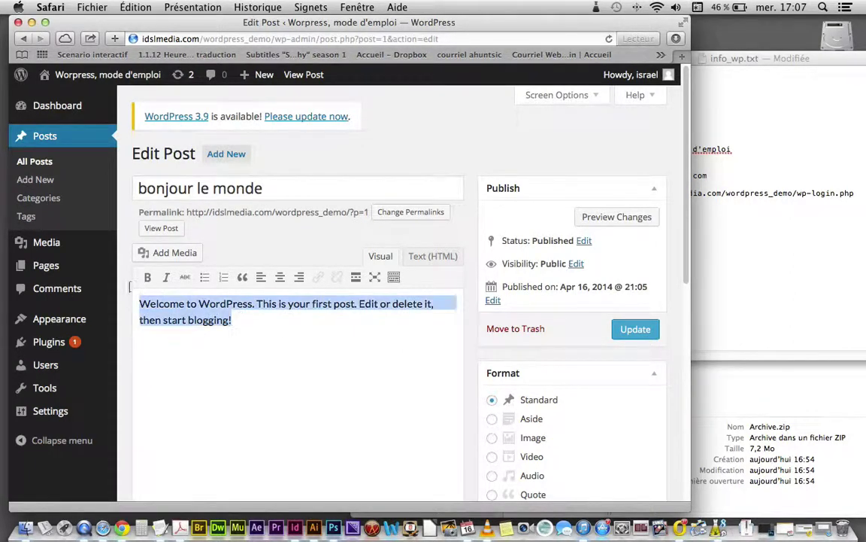
text(Lorem)
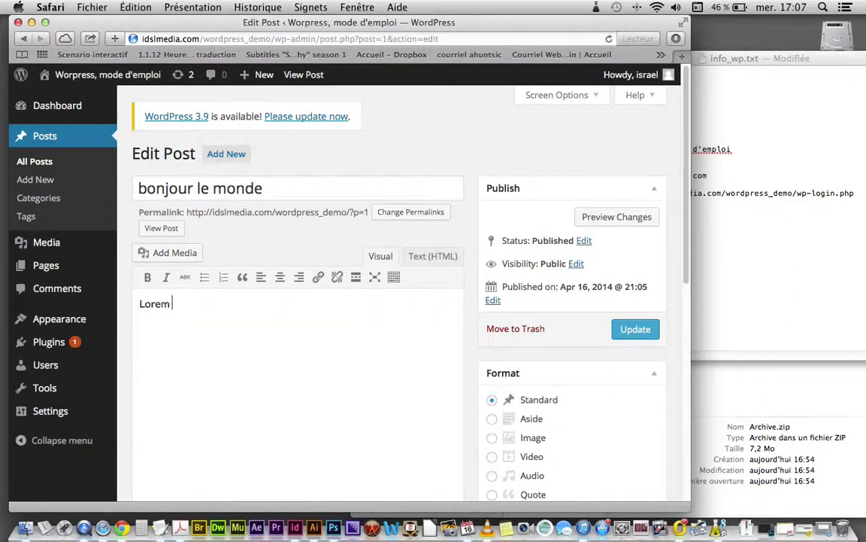
text( ipsum dolor sit amen)
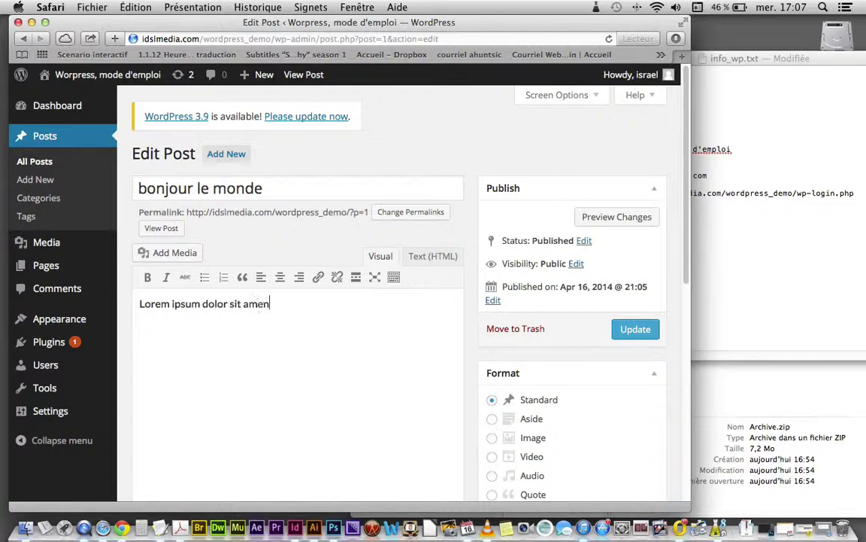
key(super+a)
key(super+c)
key(super+v)
key(super+v)
key(super+v)
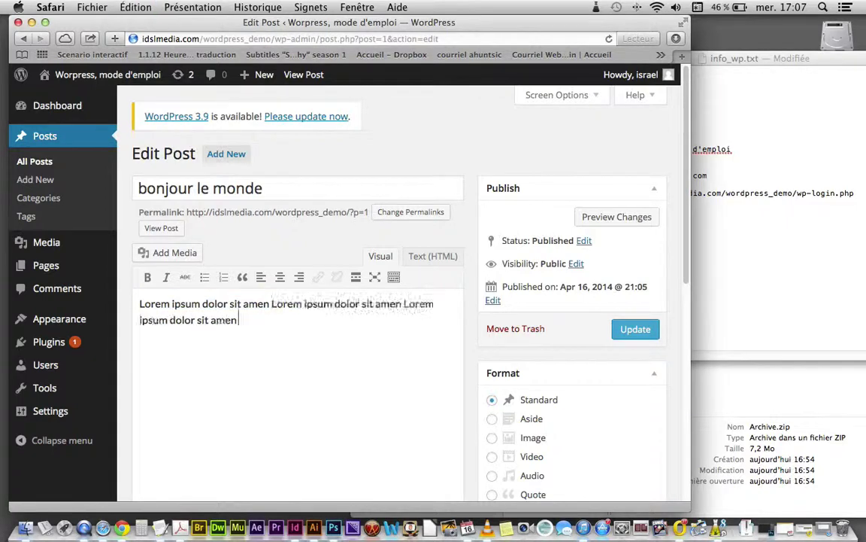
key(super+v)
key(super+v)
key(super+v)
key(super+v)
key(super+v)
key(super+v)
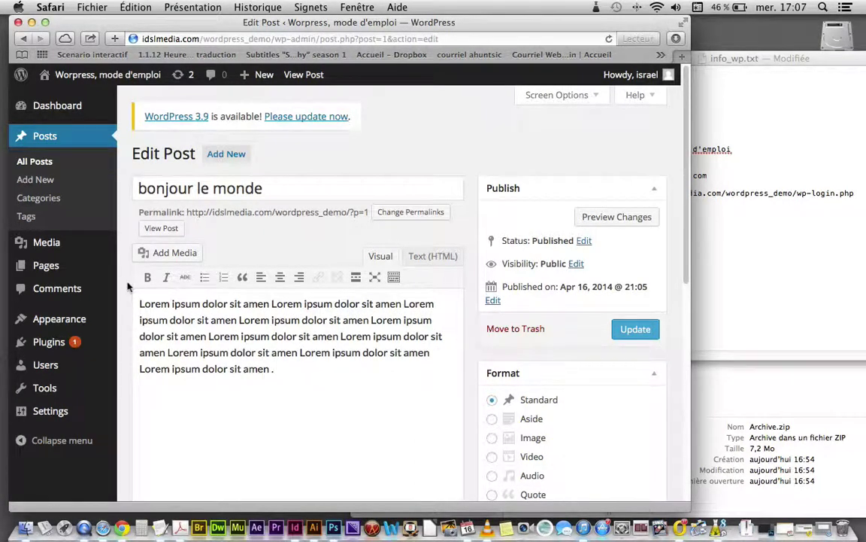
Step: Upload the JPG photo from the Images folder and insert it below the Lorem ipsum text
click(152, 255)
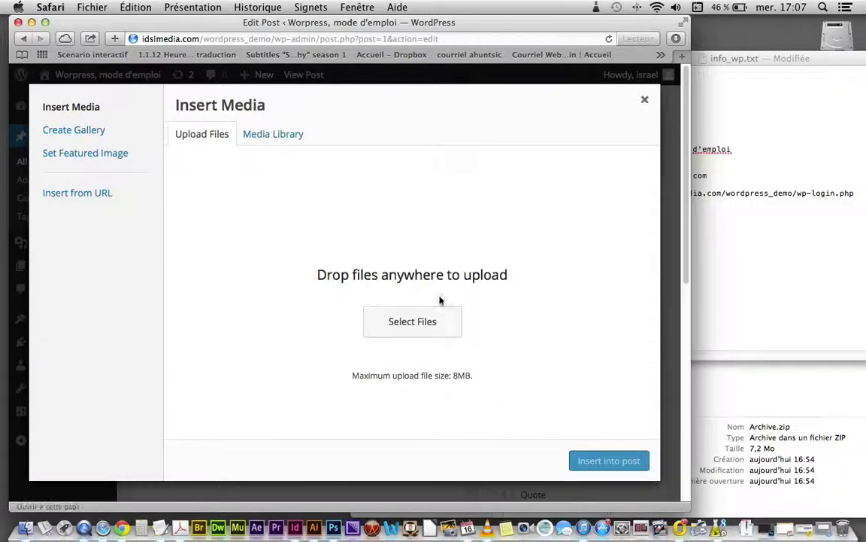
click(401, 327)
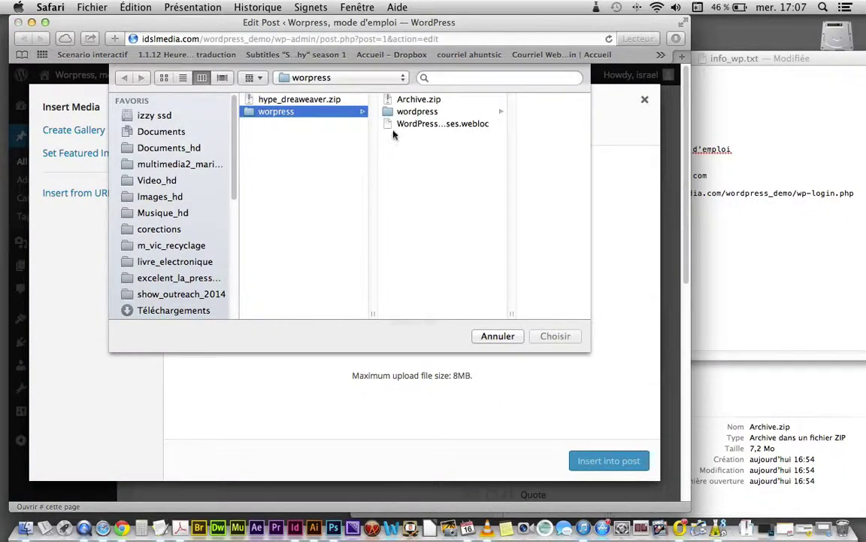
click(391, 112)
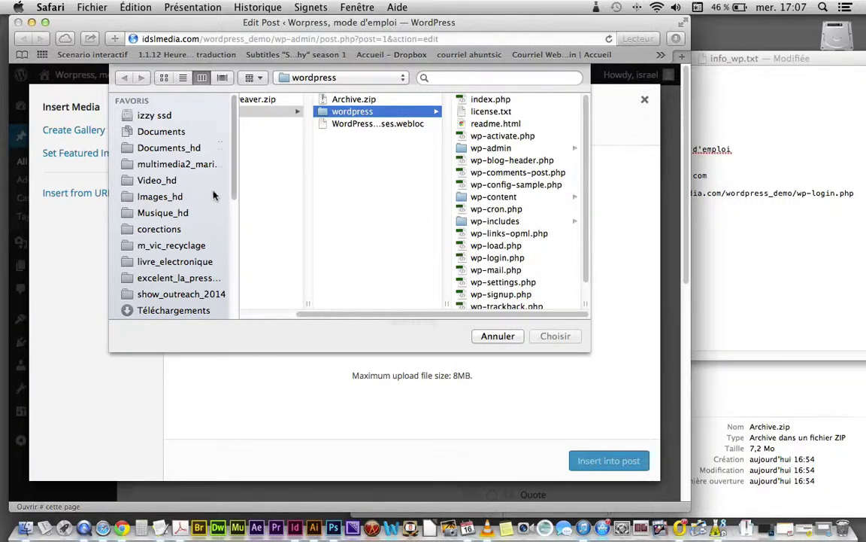
scroll(173, 226, down, 5)
click(153, 294)
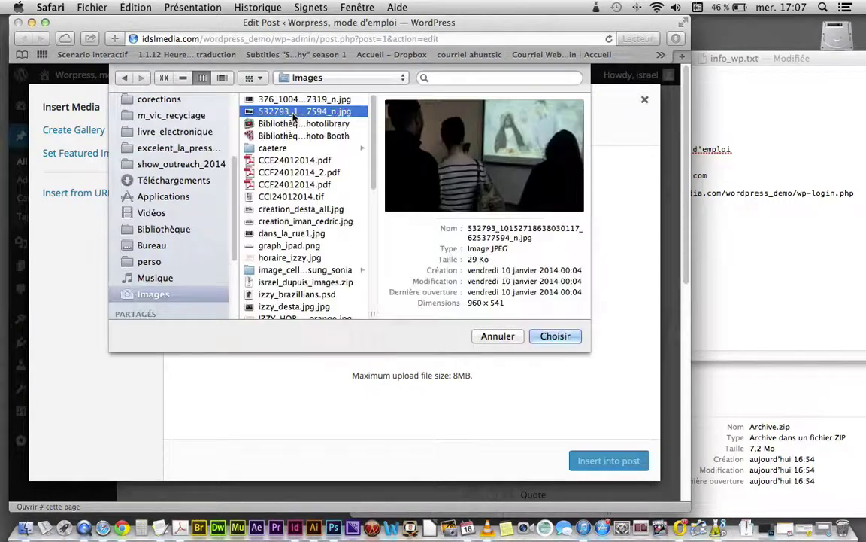
click(572, 339)
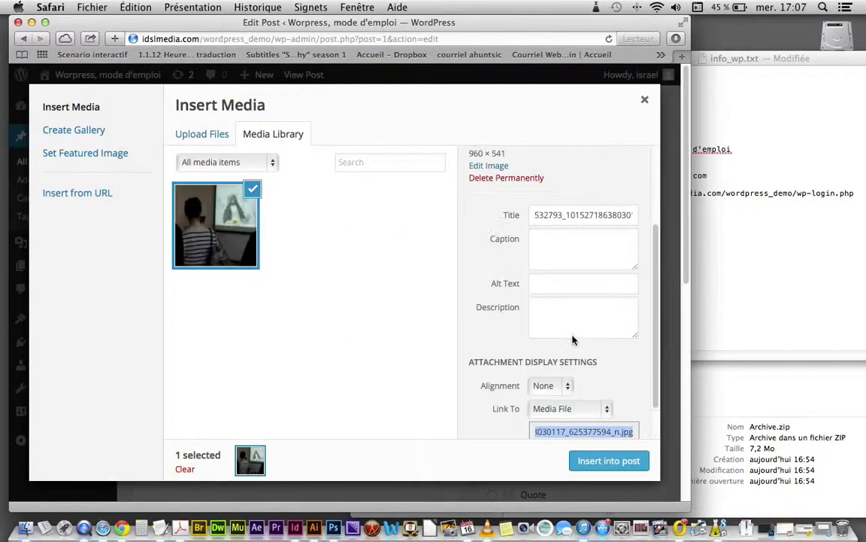
click(608, 461)
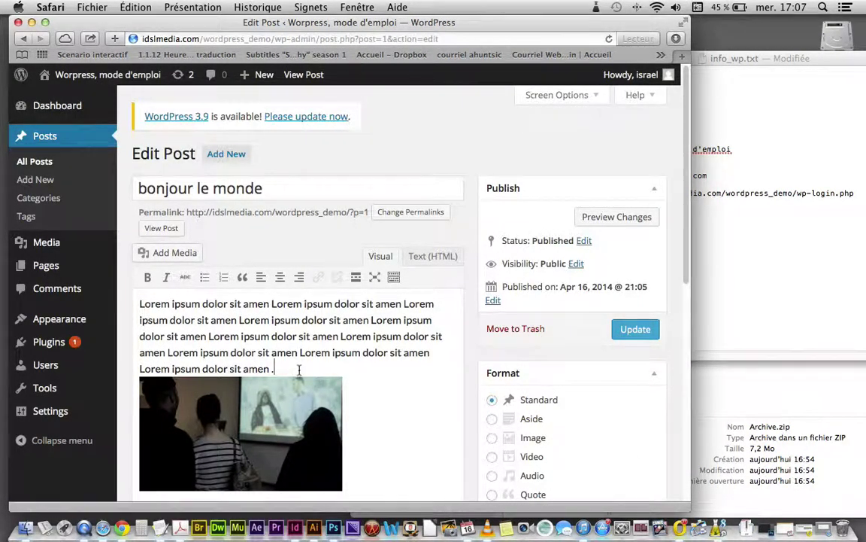
key(Return)
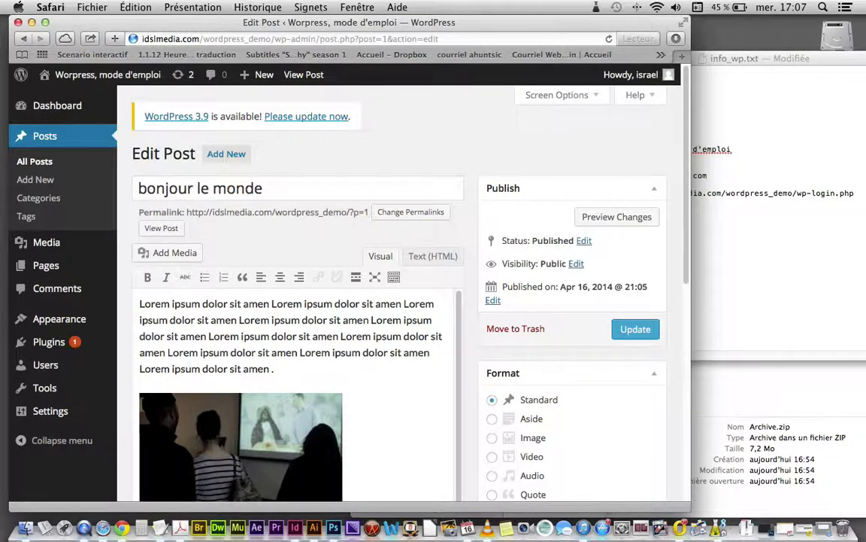
Step: Update the post, capitalise its title to 'Bonjour le monde', update again, then go to Pages
click(633, 329)
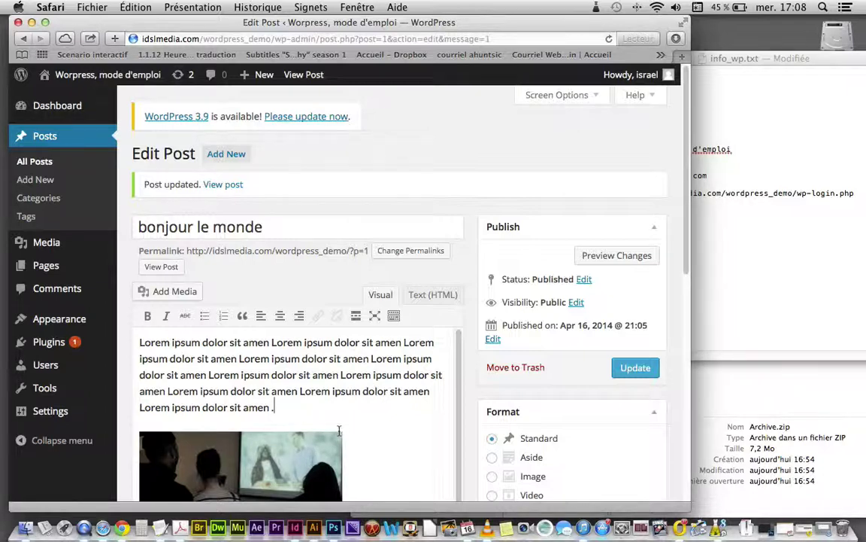
click(143, 226)
key(BackSpace)
text(B)
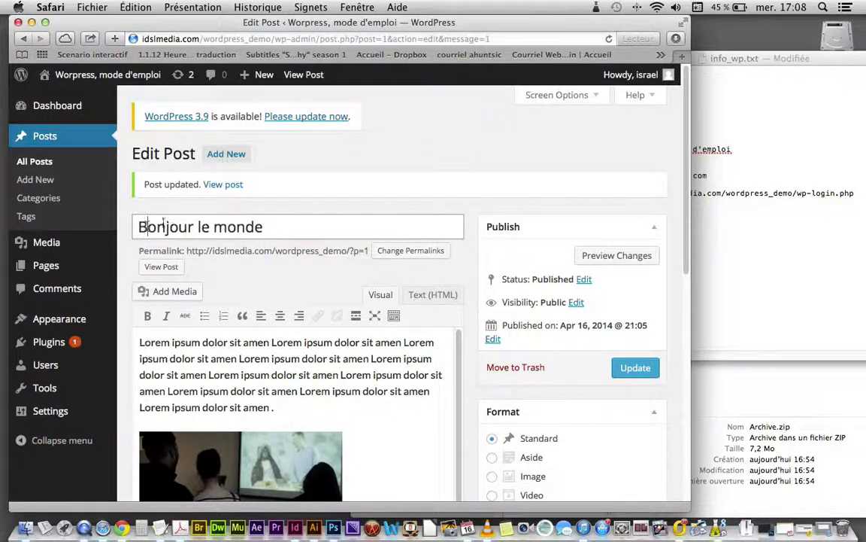
click(644, 367)
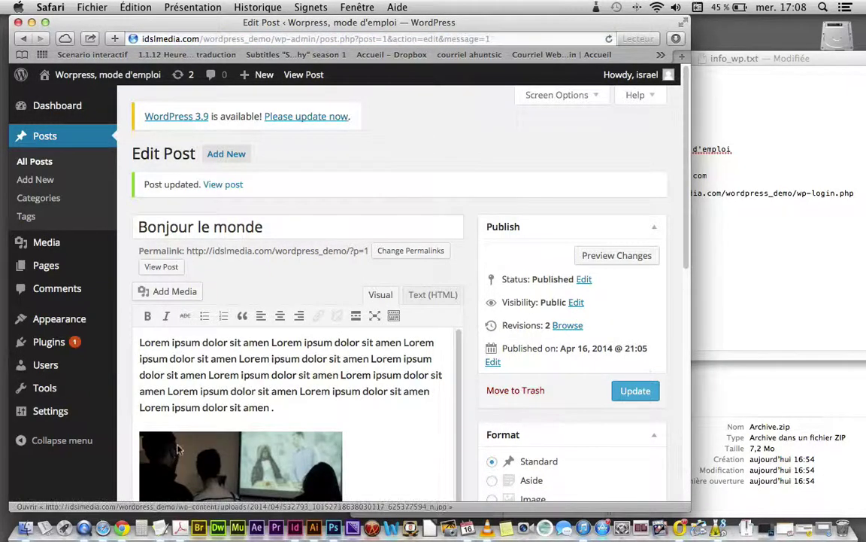
click(39, 275)
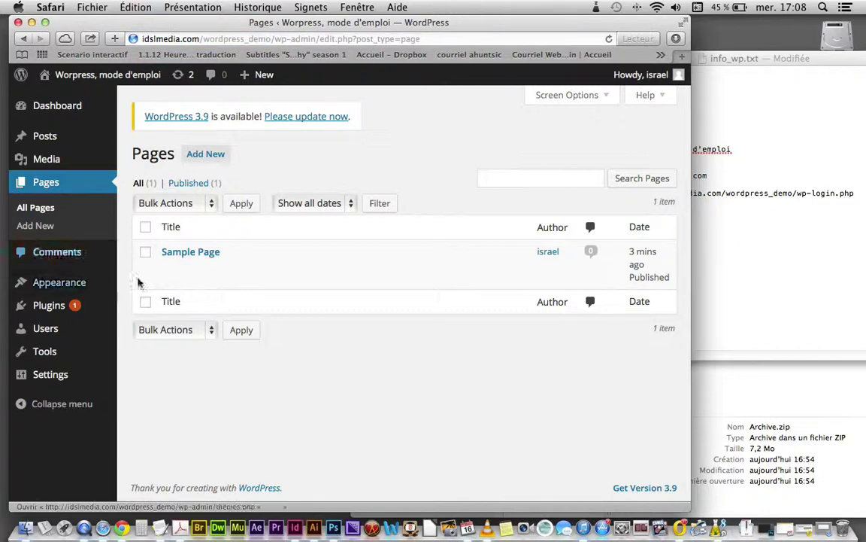
Step: Activate the Twenty Twelve theme from Appearance > Themes and open its Customizer
mouse_move(170, 263)
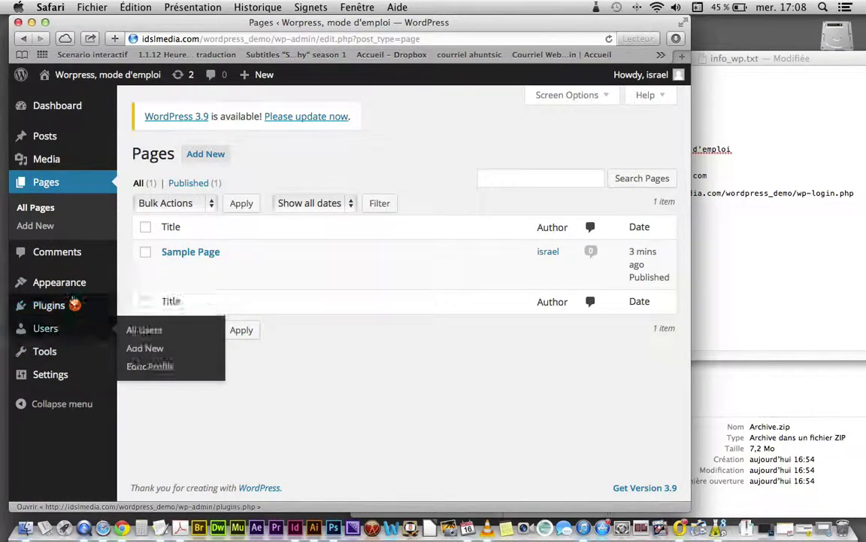
mouse_move(79, 284)
click(157, 287)
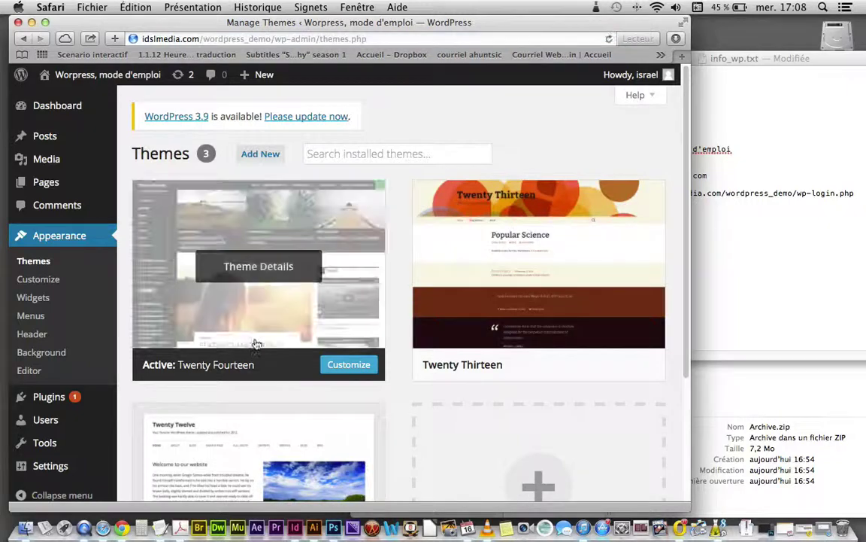
scroll(545, 304, down, 5)
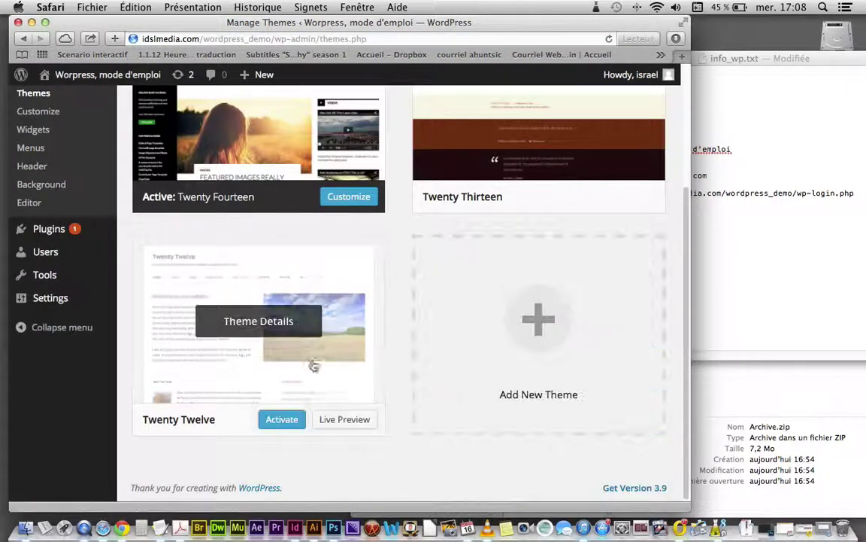
click(285, 422)
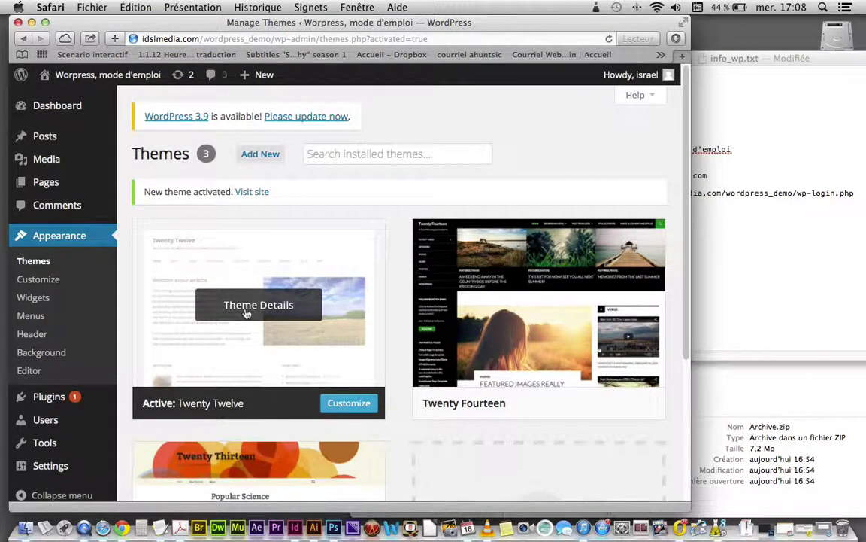
click(373, 409)
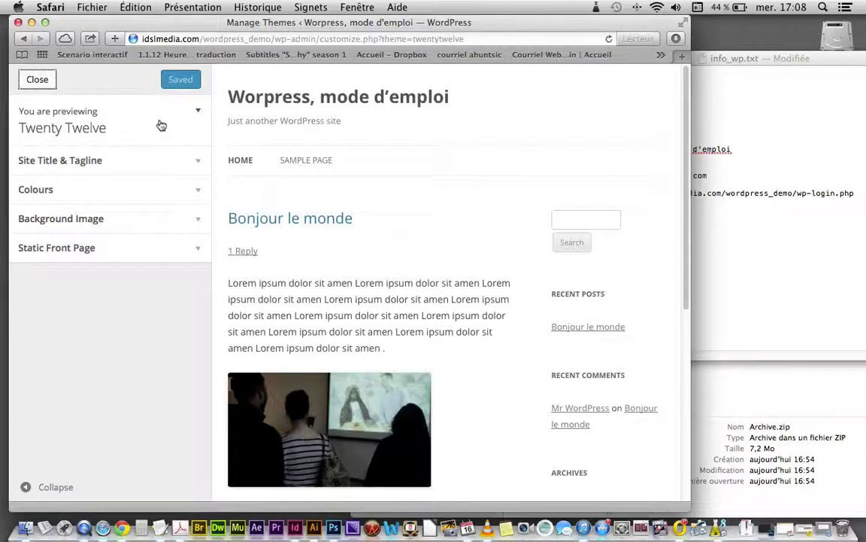
Step: Uncheck Display Header Text under Site Title & Tagline and close the Customizer
click(170, 159)
click(28, 280)
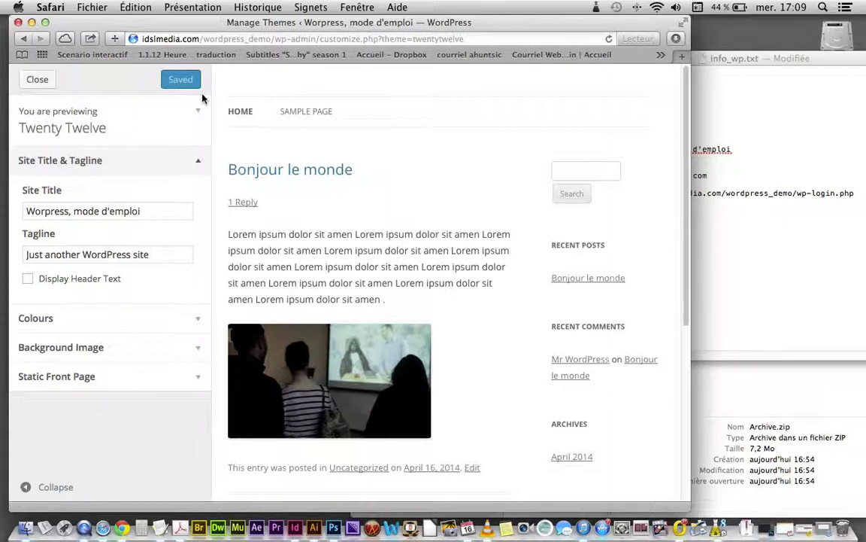
click(37, 79)
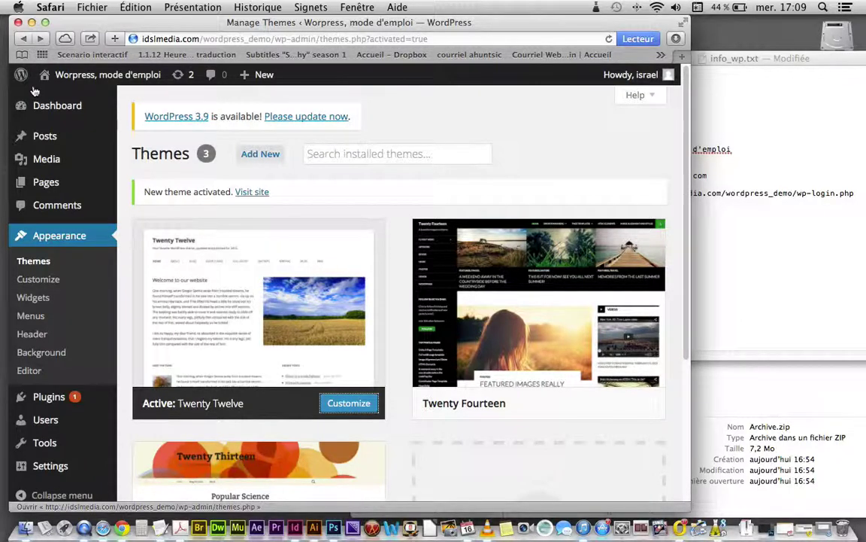
Step: Log out of the dashboard and load idslmedia.com/wordpress_demo/ to view the Bonjour le monde post
mouse_move(638, 79)
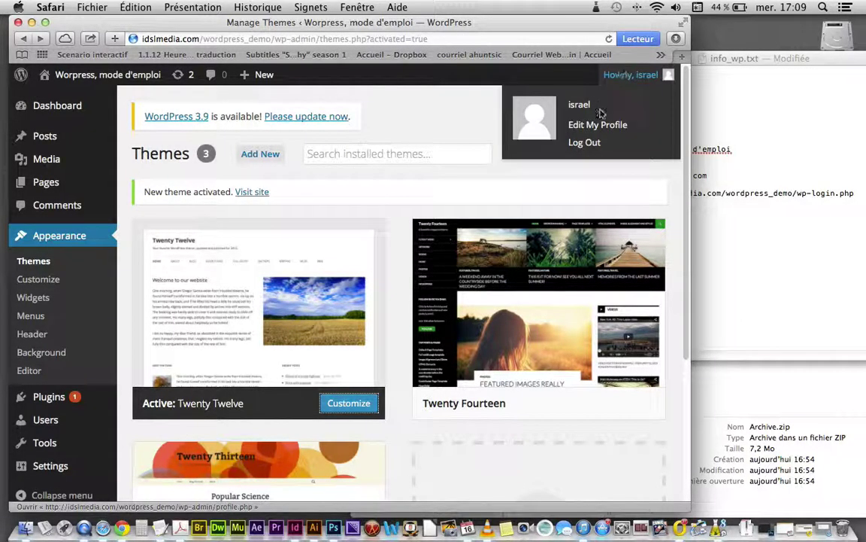
click(594, 143)
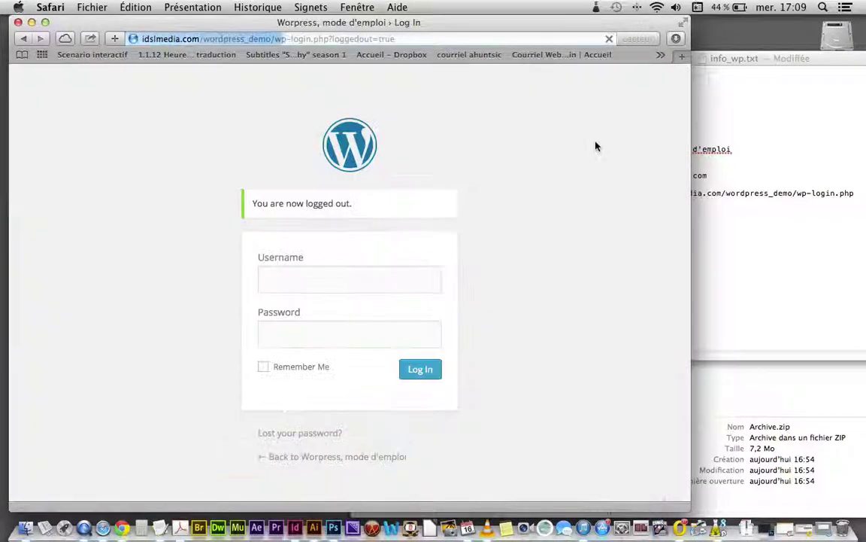
click(382, 41)
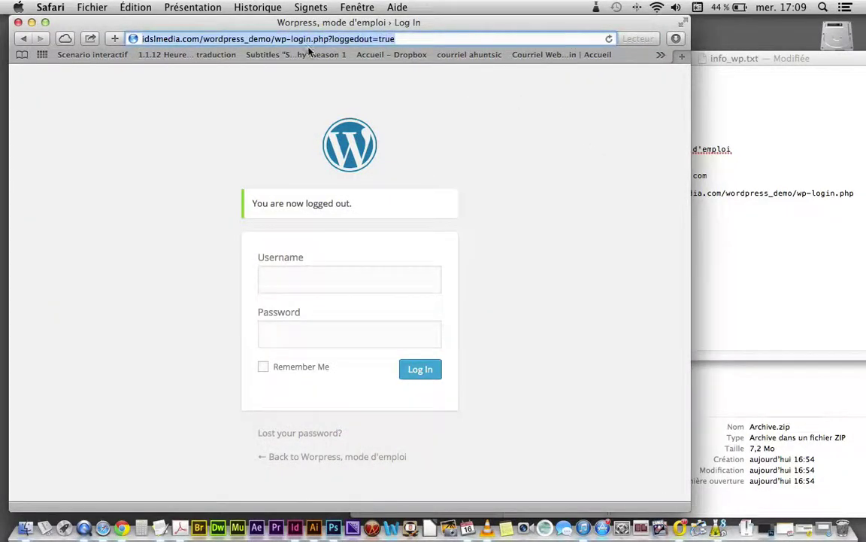
click(276, 41)
drag(275, 43, 411, 45)
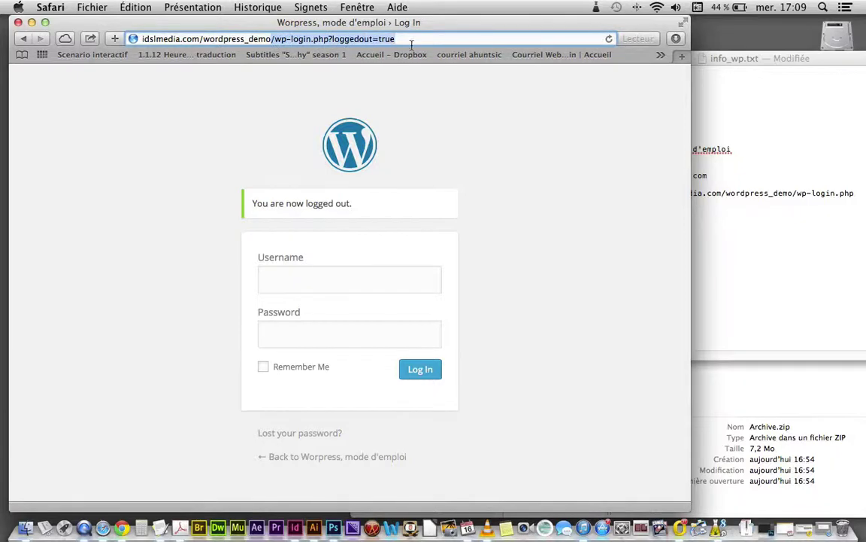
key(BackSpace)
key(Return)
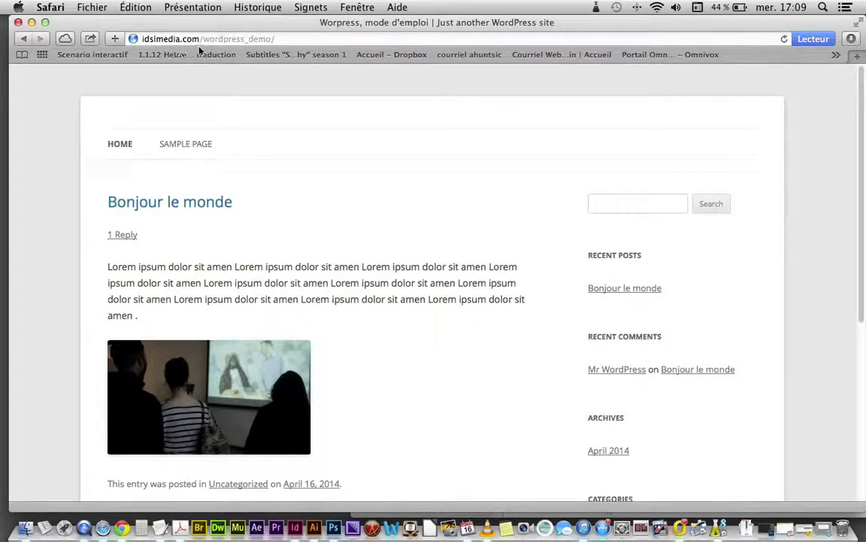
scroll(494, 322, down, 3)
scroll(495, 323, up, 3)
Step: Open the WordPress login page using the address copied from the info_wp.txt notes
click(161, 528)
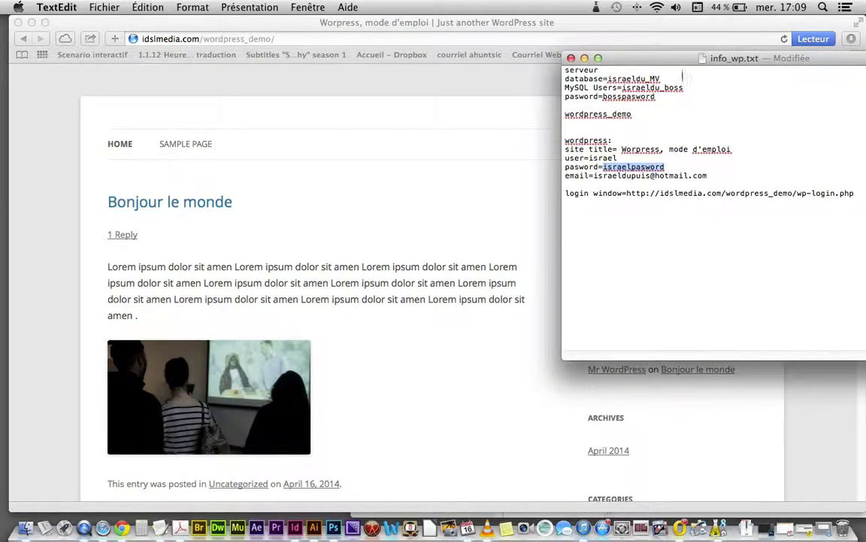
drag(614, 60, 297, 60)
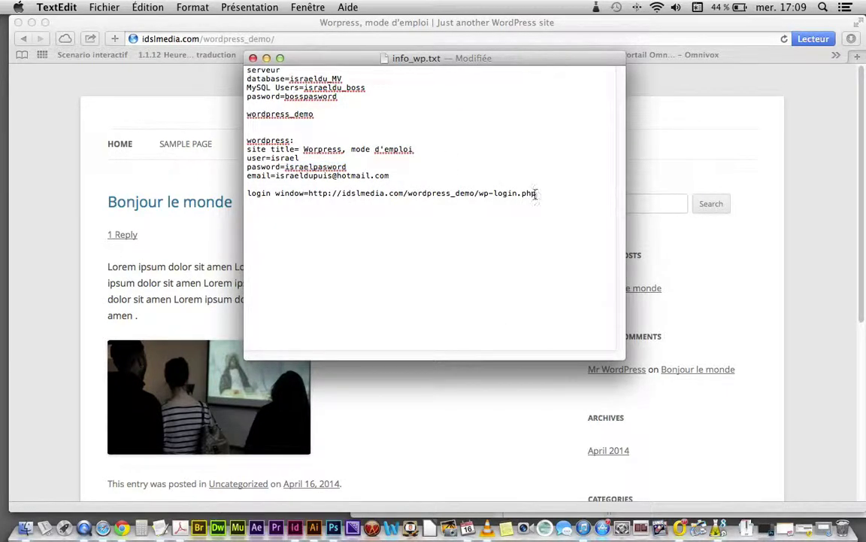
drag(536, 193, 309, 193)
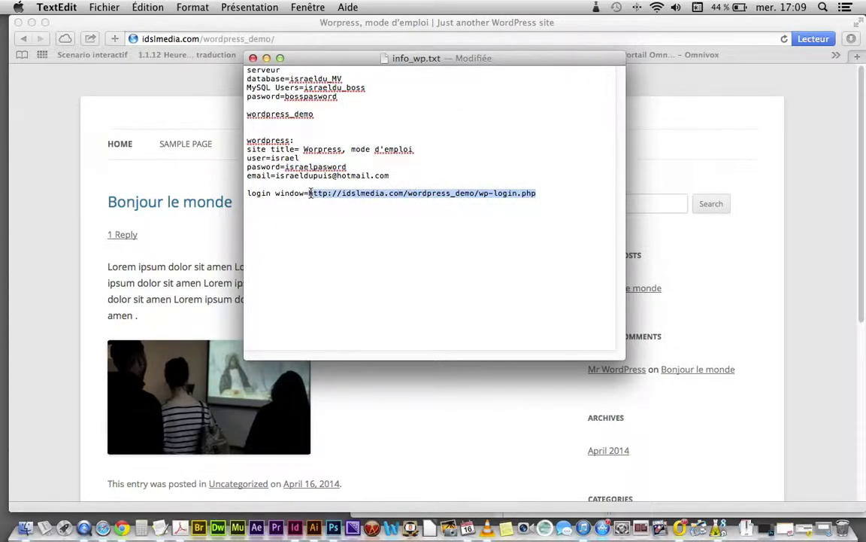
key(super+c)
click(397, 363)
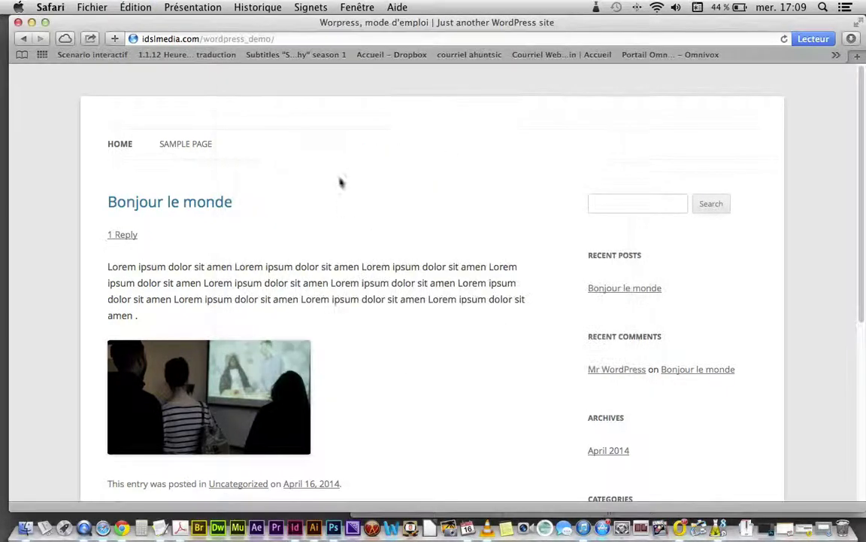
click(300, 40)
key(super+v)
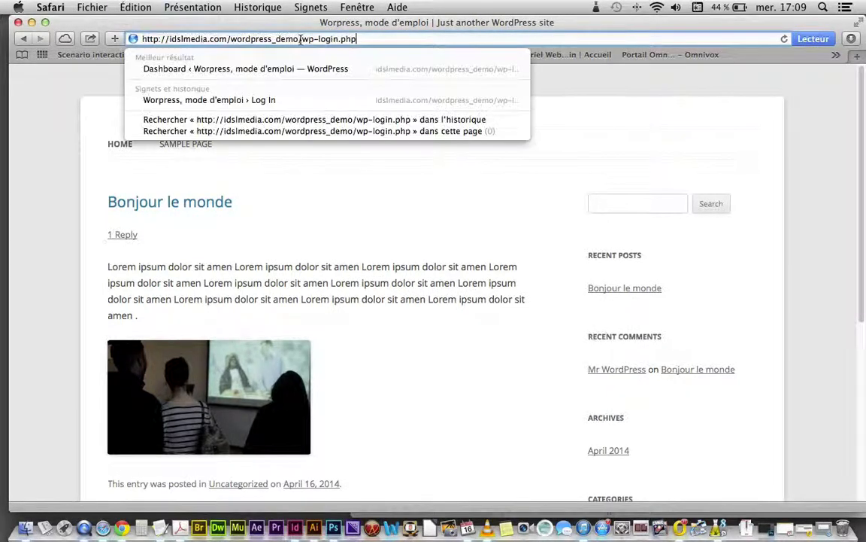
key(Return)
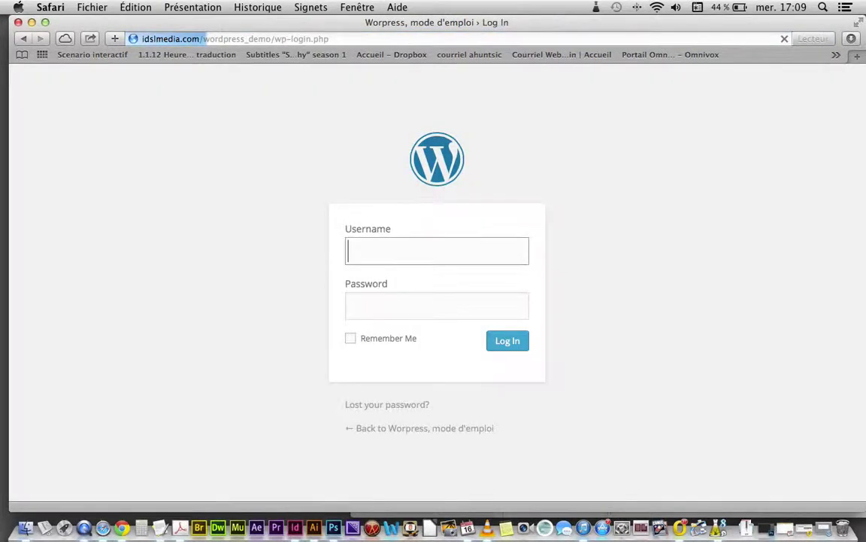
Step: Log in with the admin username and the password copied from the notes, postponing password saving
text(israel)
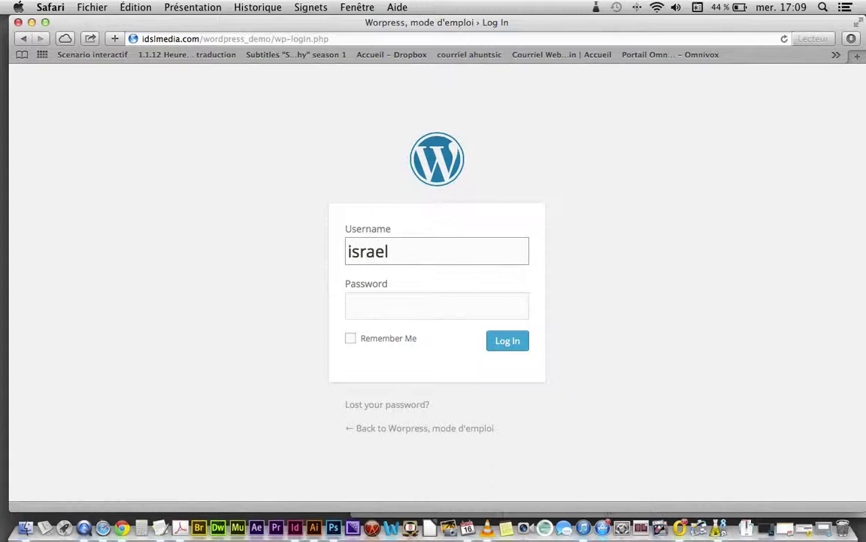
key(Tab)
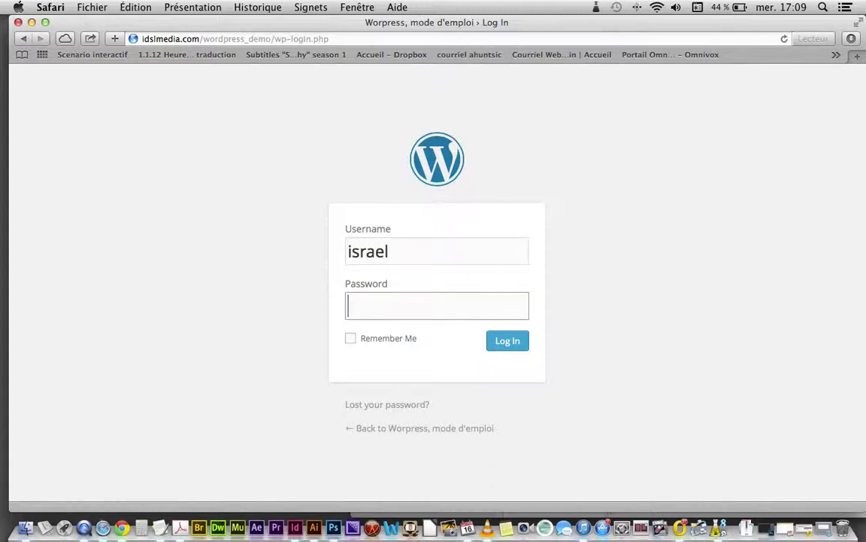
key(super+Tab)
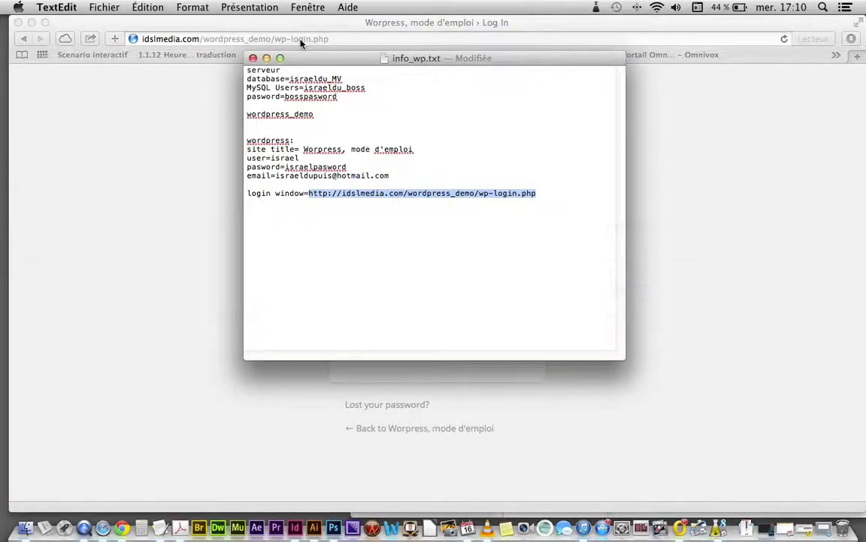
click(359, 168)
drag(359, 168, 287, 167)
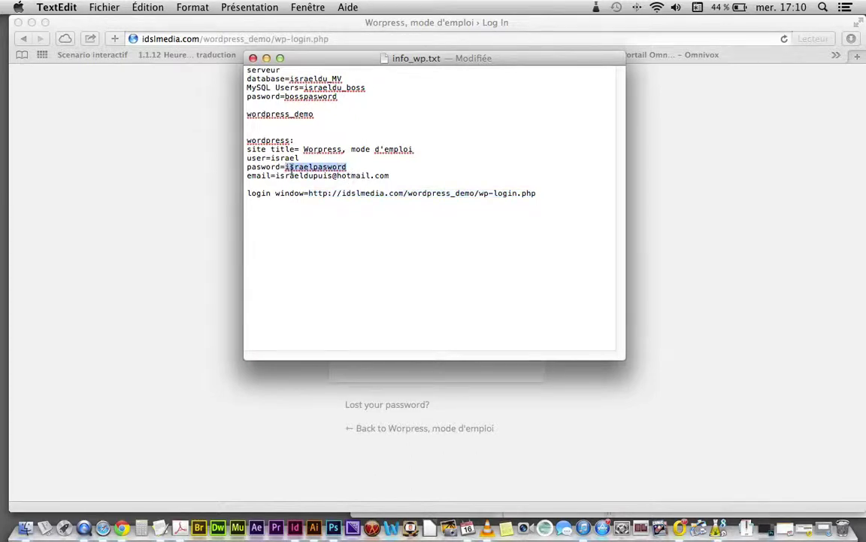
key(super+c)
click(215, 248)
key(super+v)
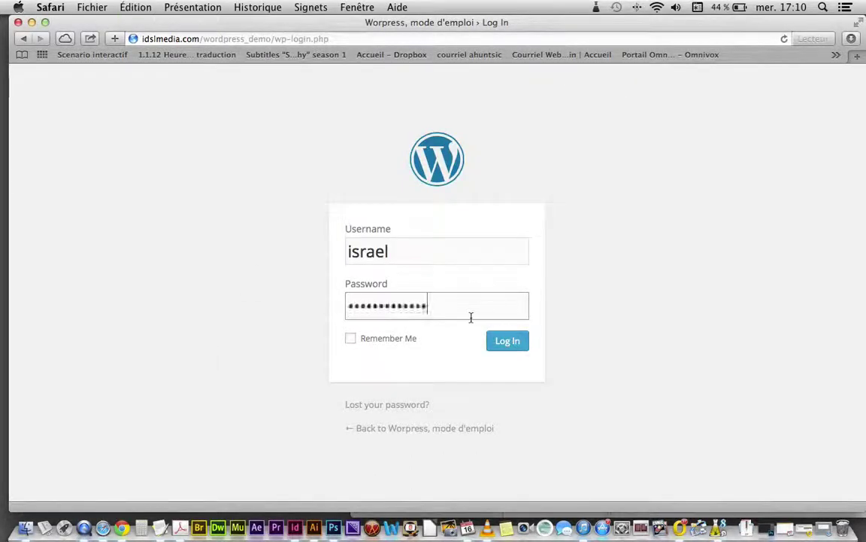
click(504, 344)
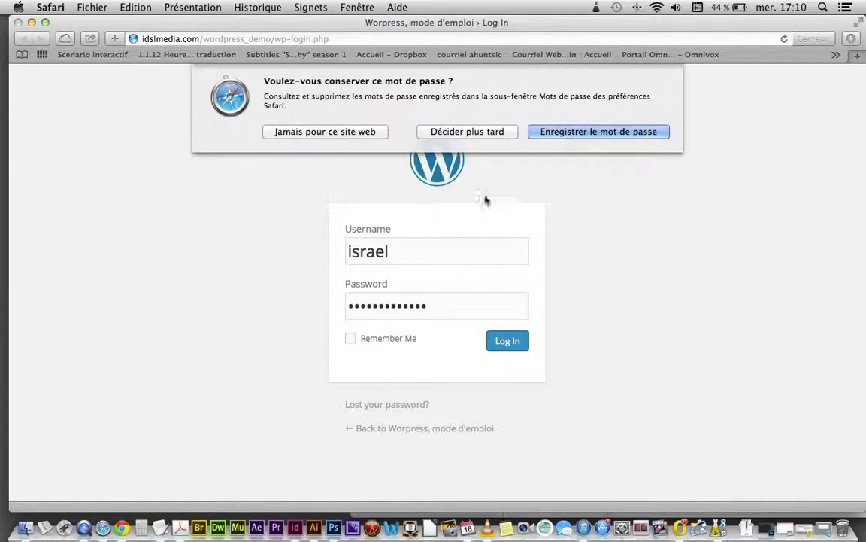
click(472, 129)
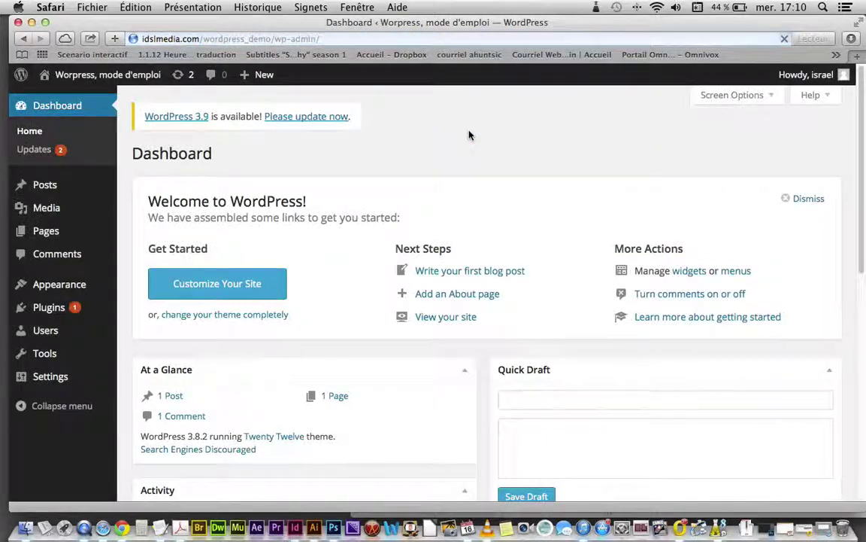